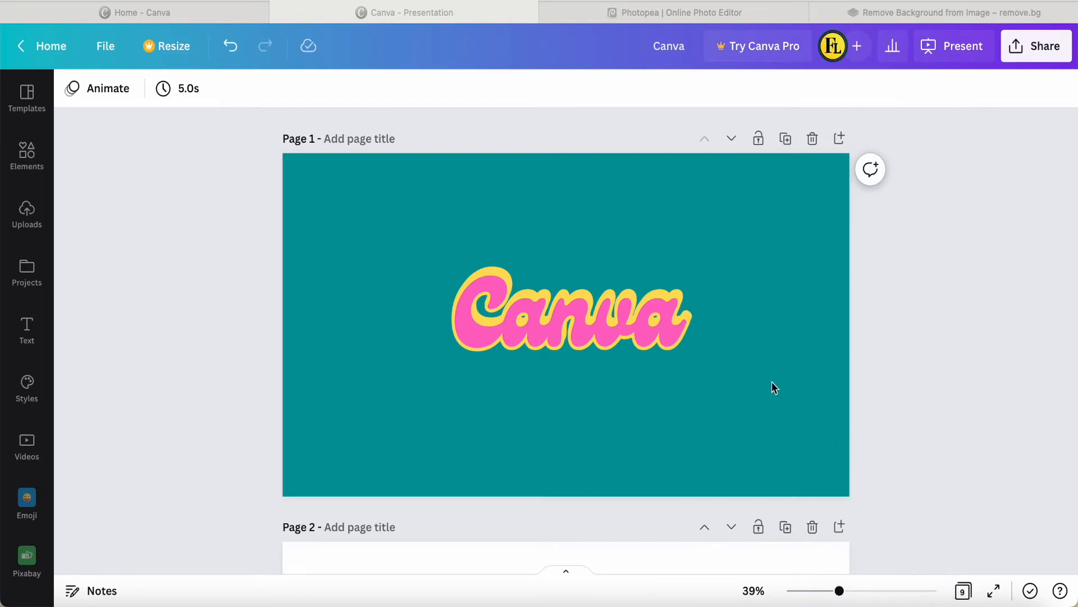
# - Look through the example text designs on the presentation's first four pages
pyautogui.scroll(-6, 771, 382)
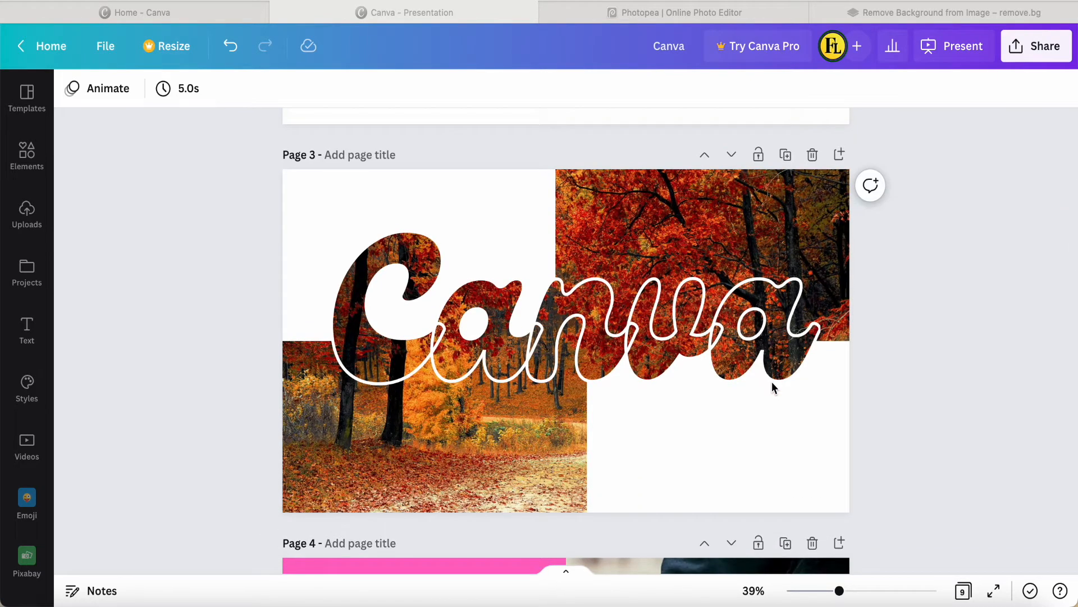
pyautogui.scroll(-6, 772, 382)
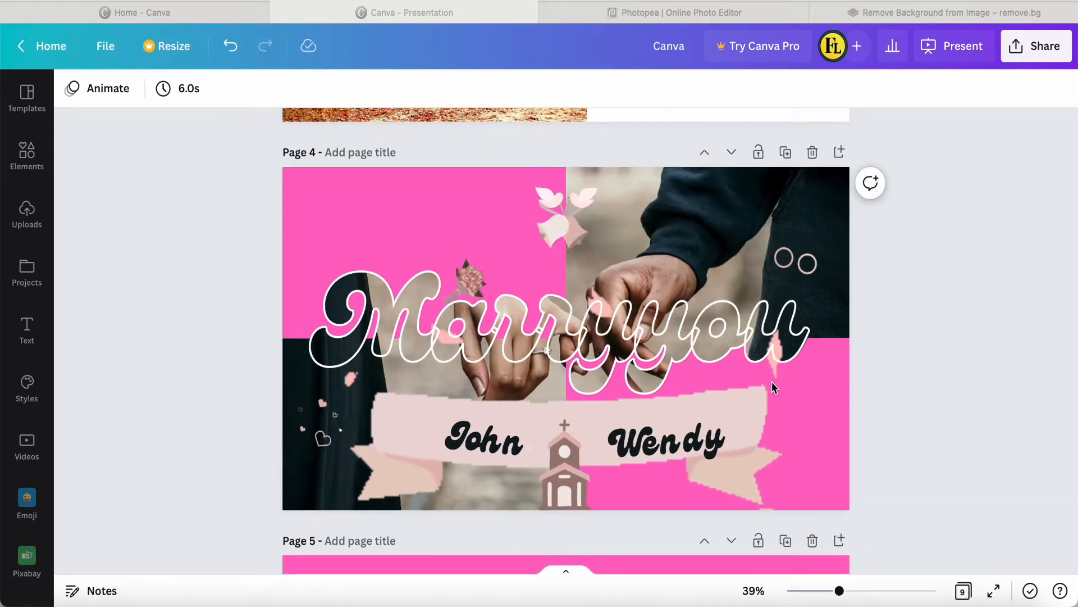
pyautogui.scroll(2, 771, 382)
pyautogui.scroll(5, 772, 383)
pyautogui.scroll(3, 772, 385)
pyautogui.scroll(5, 773, 384)
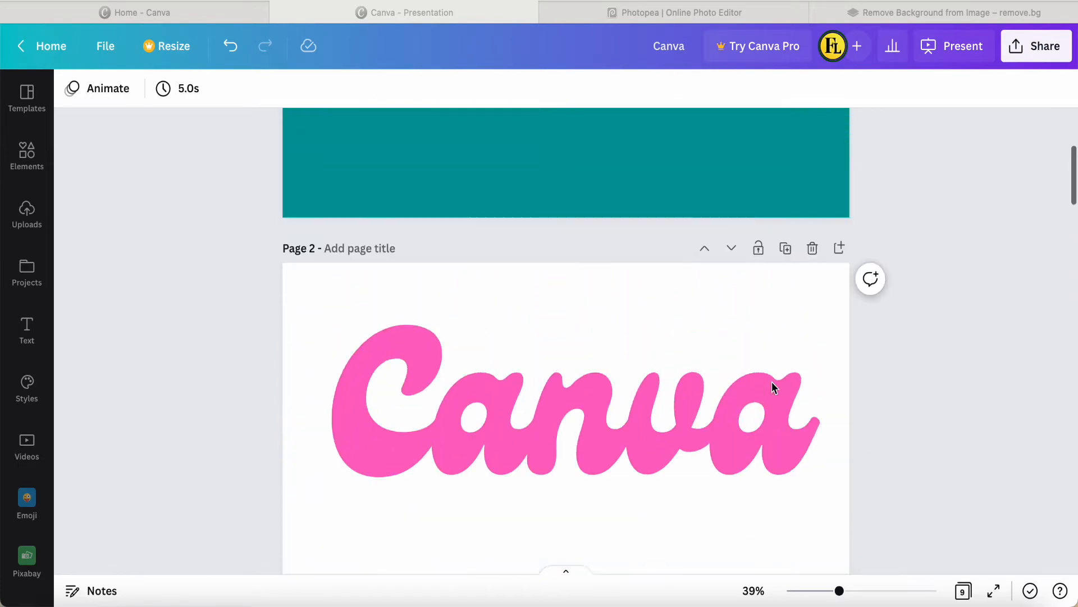
pyautogui.scroll(-1, 772, 388)
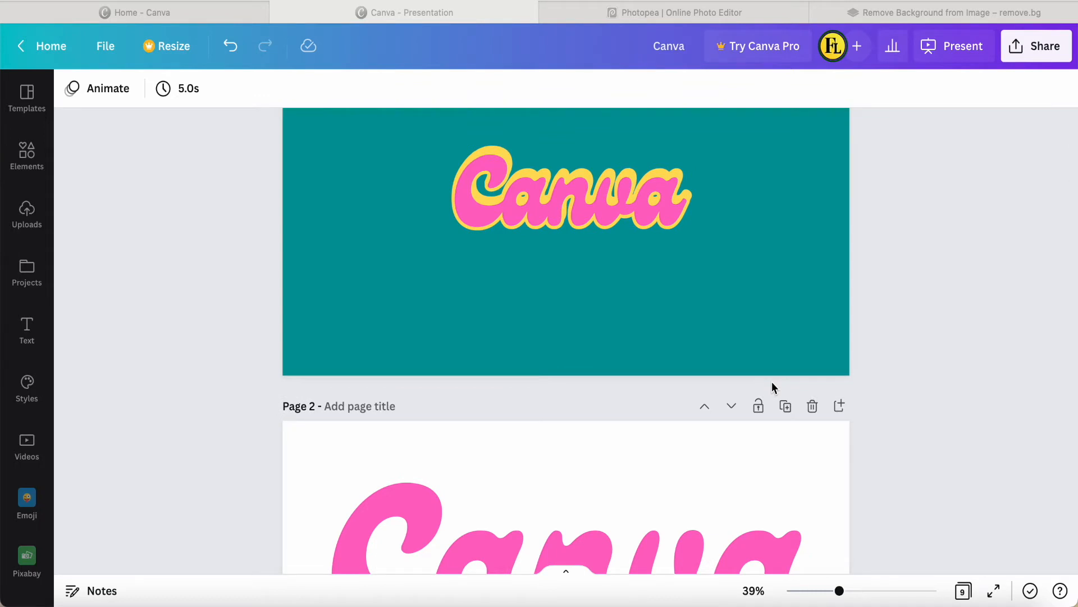
pyautogui.scroll(-3, 772, 385)
pyautogui.scroll(1, 771, 387)
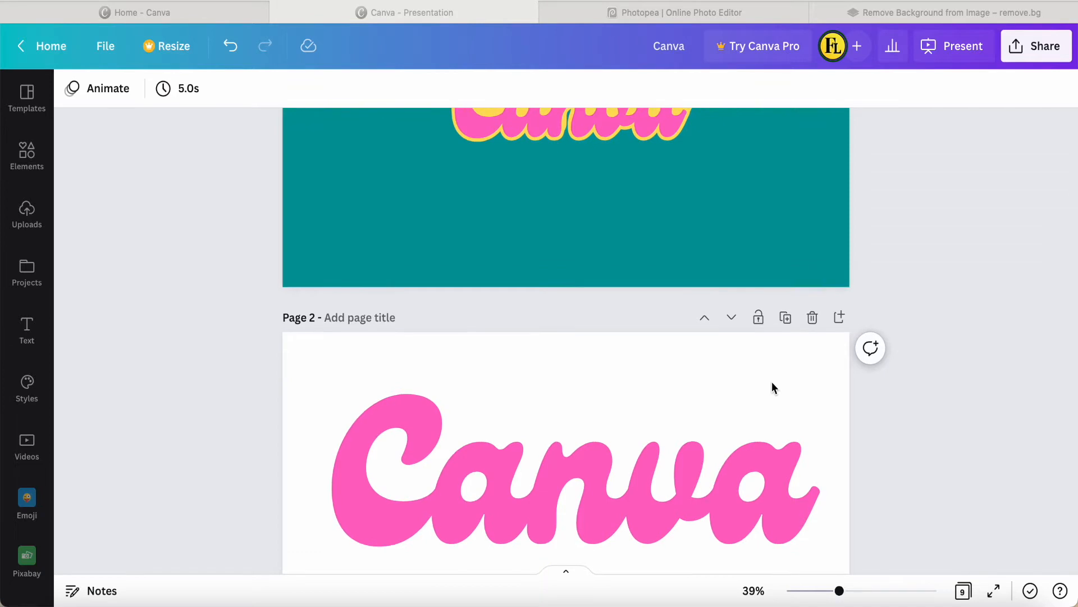
pyautogui.scroll(-1, 771, 382)
pyautogui.scroll(6, 705, 339)
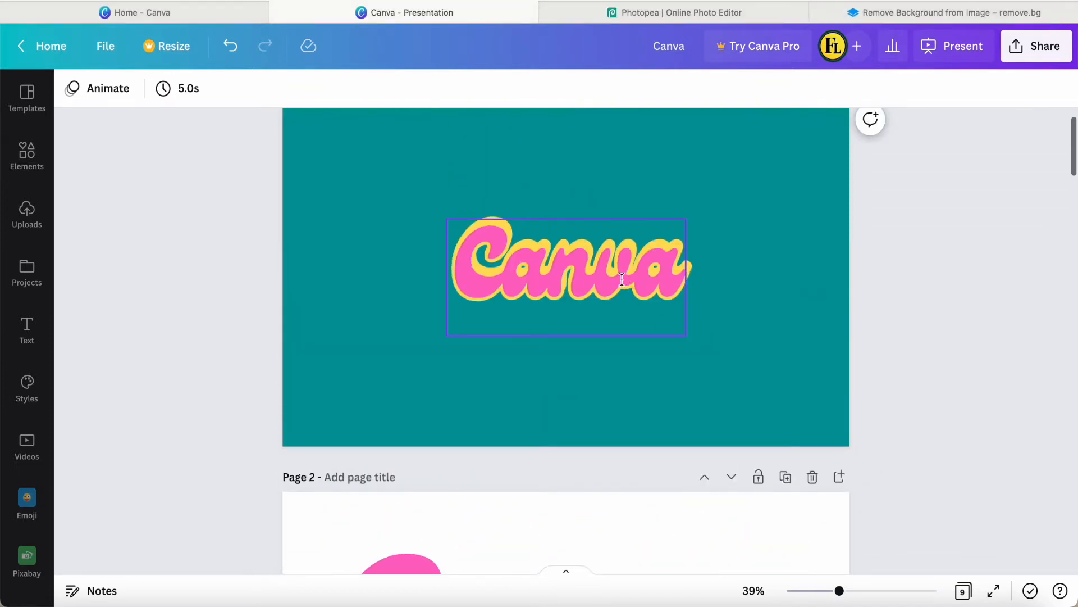
# - Change the colour of the "Canva" text on page 2 to white
pyautogui.scroll(-8, 601, 339)
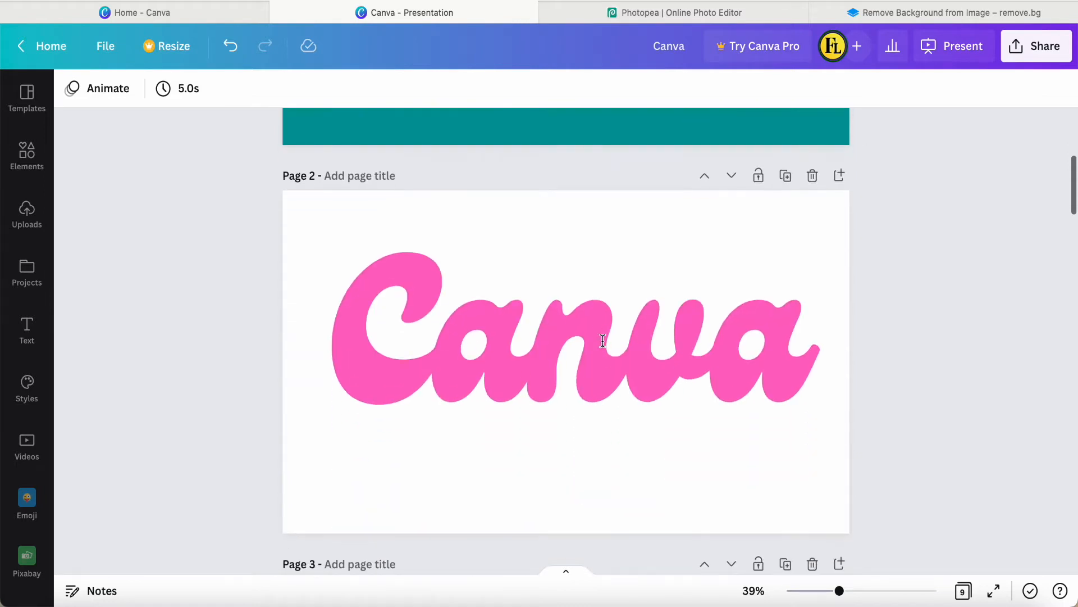
pyautogui.click(565, 358)
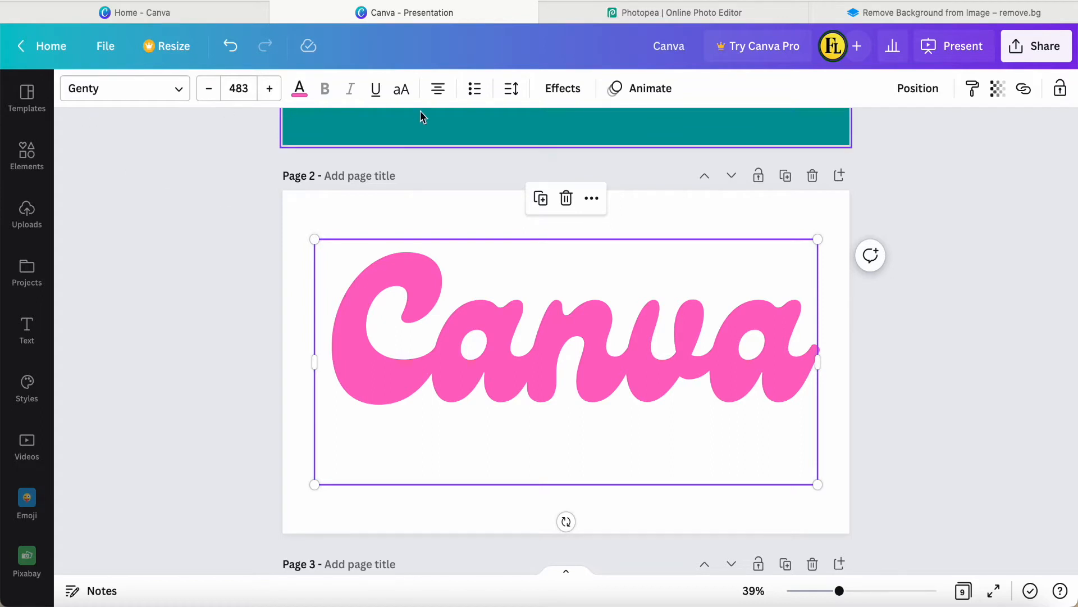
pyautogui.click(299, 88)
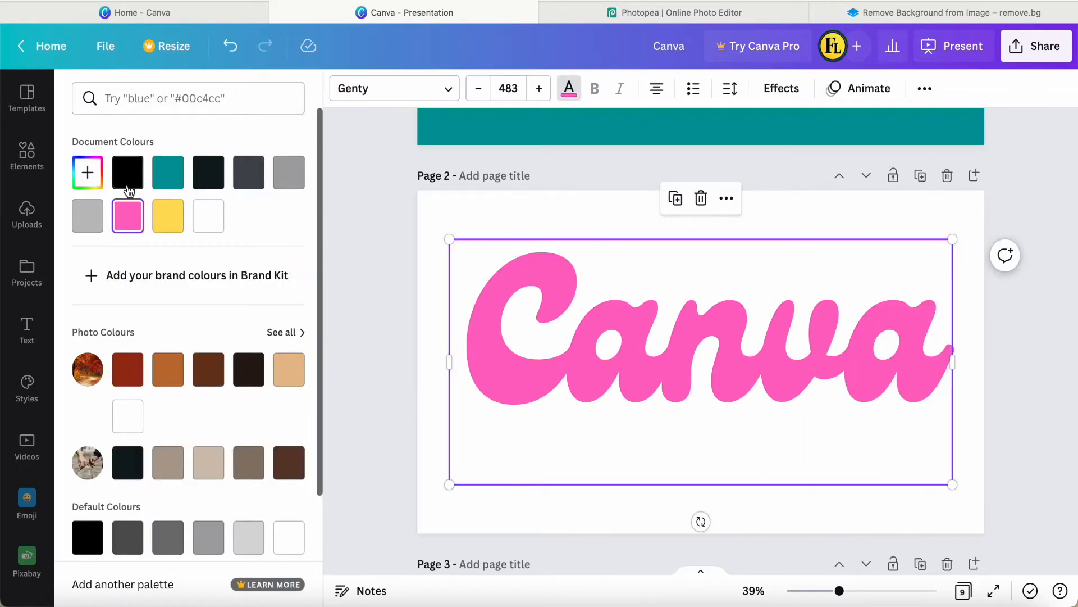
pyautogui.click(208, 217)
pyautogui.press('Escape')
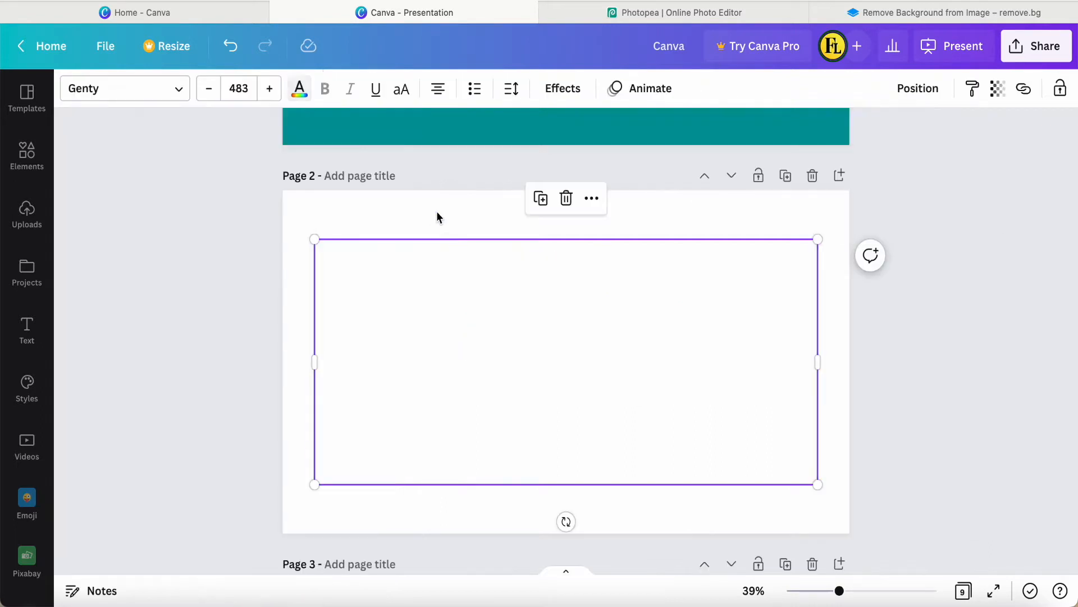
# - Set the background of page 2 to the document's yellow
pyautogui.click(305, 209)
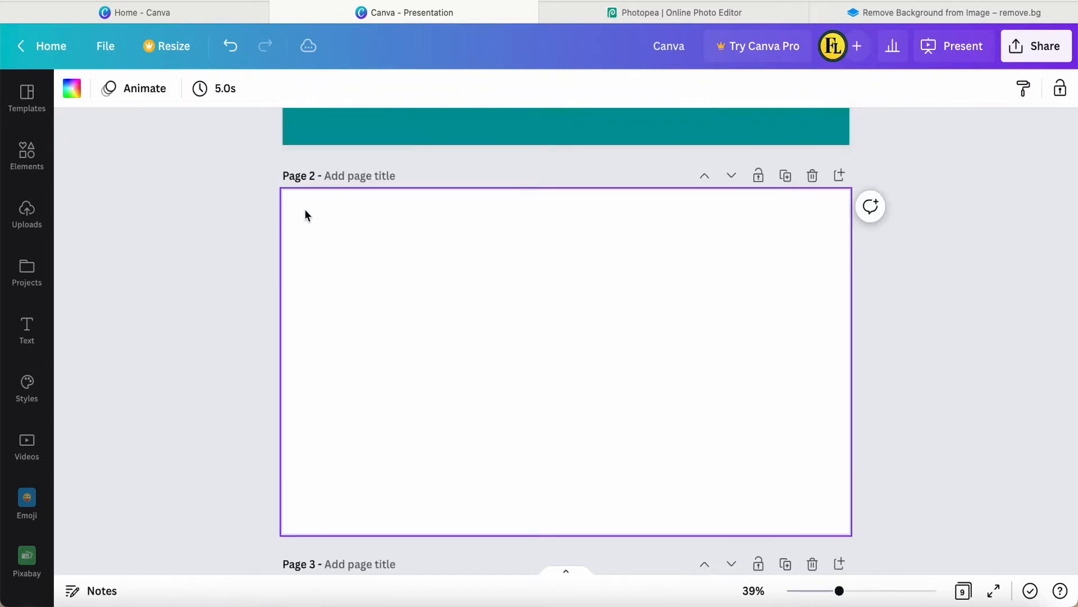
pyautogui.click(72, 91)
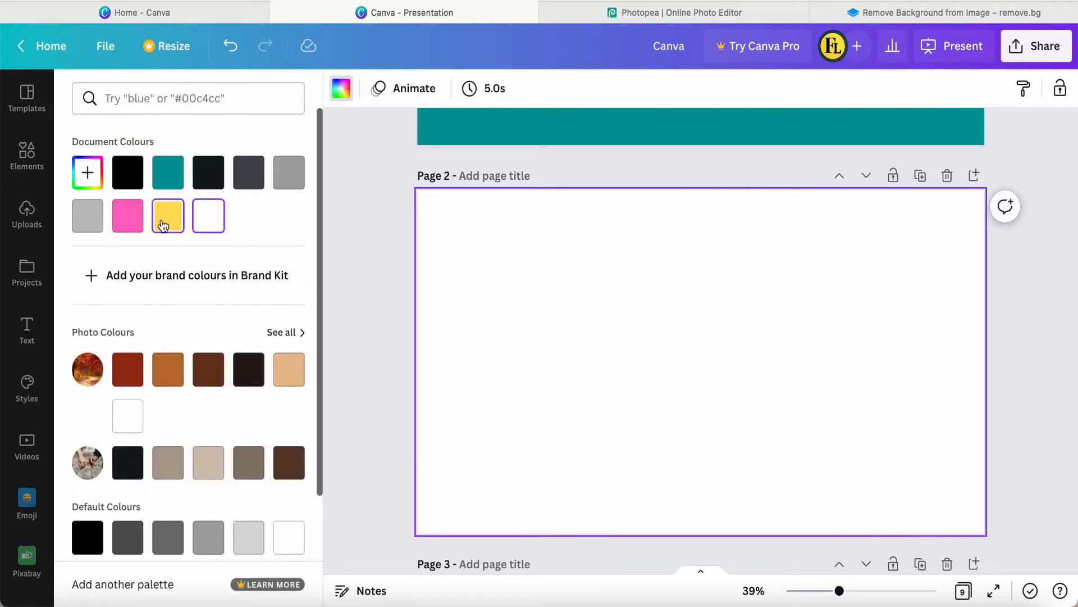
pyautogui.click(165, 216)
pyautogui.press('Escape')
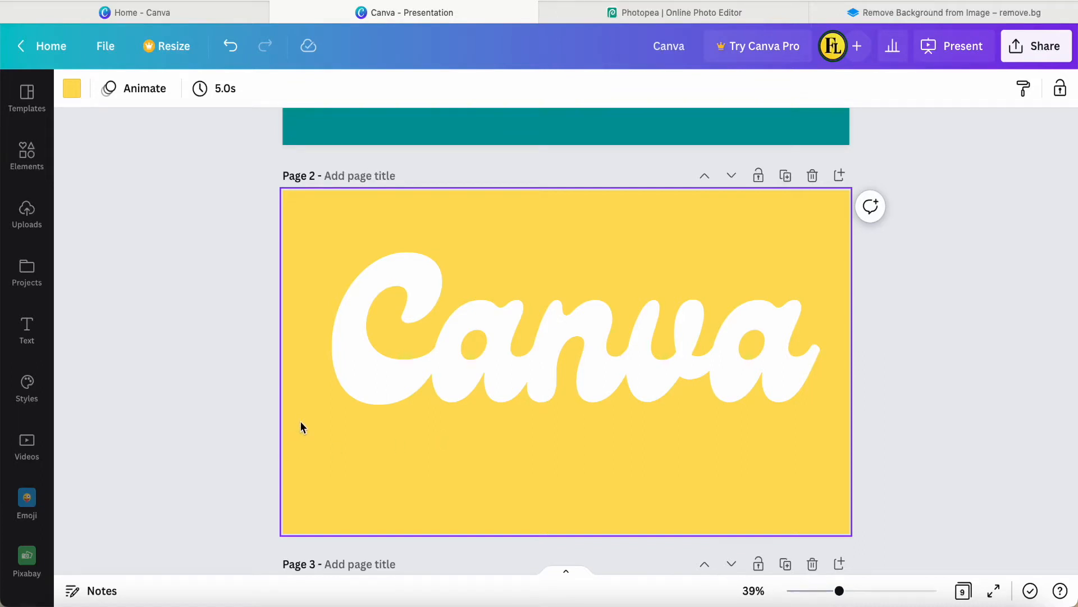
# - Duplicate page 2 and set the background of the copy to white
pyautogui.click(785, 177)
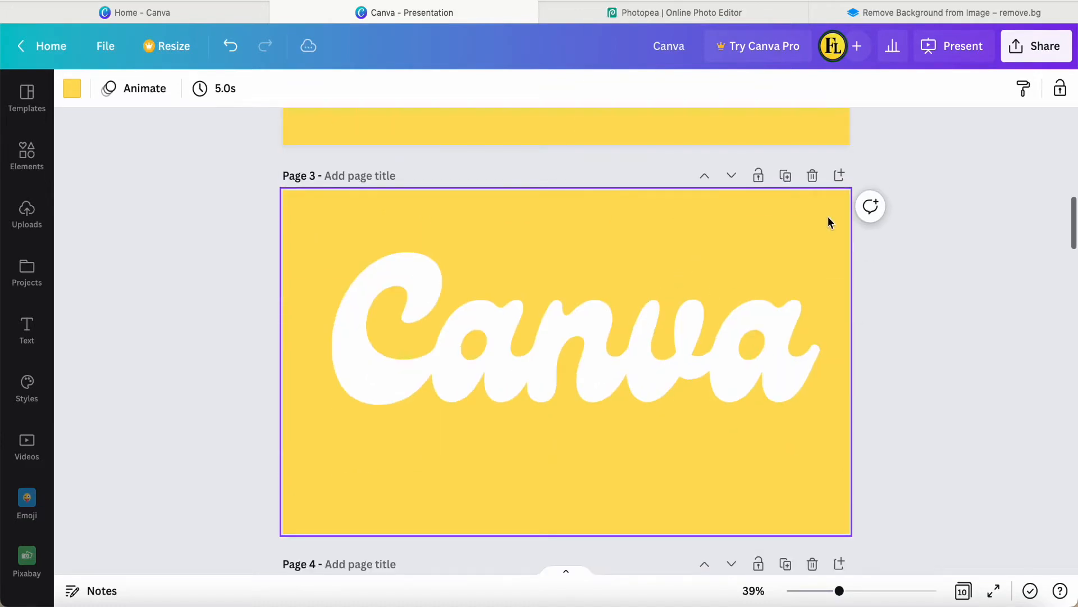
pyautogui.click(72, 89)
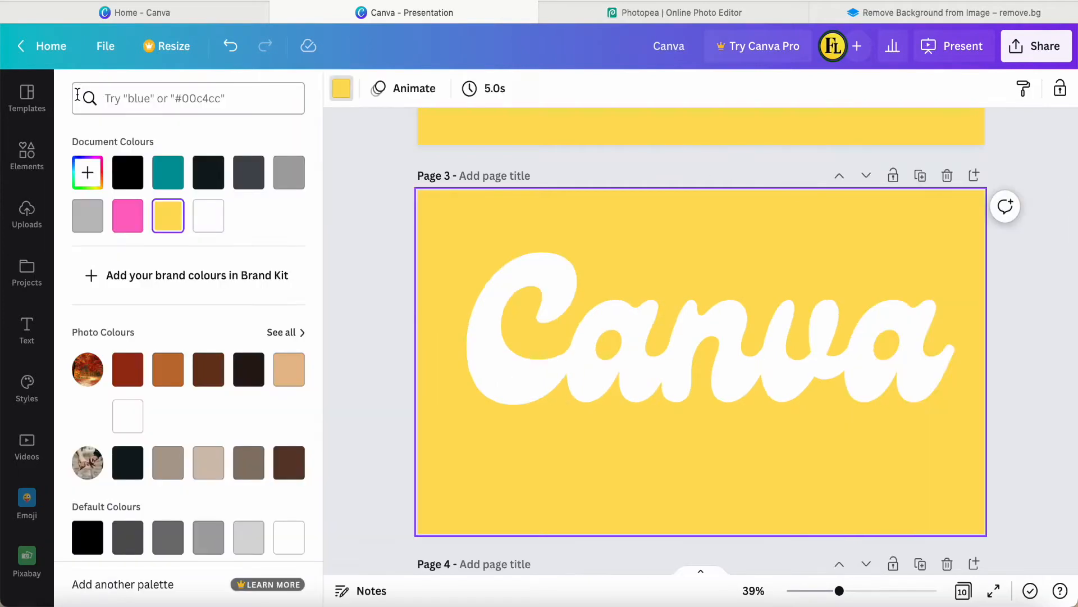
pyautogui.click(209, 217)
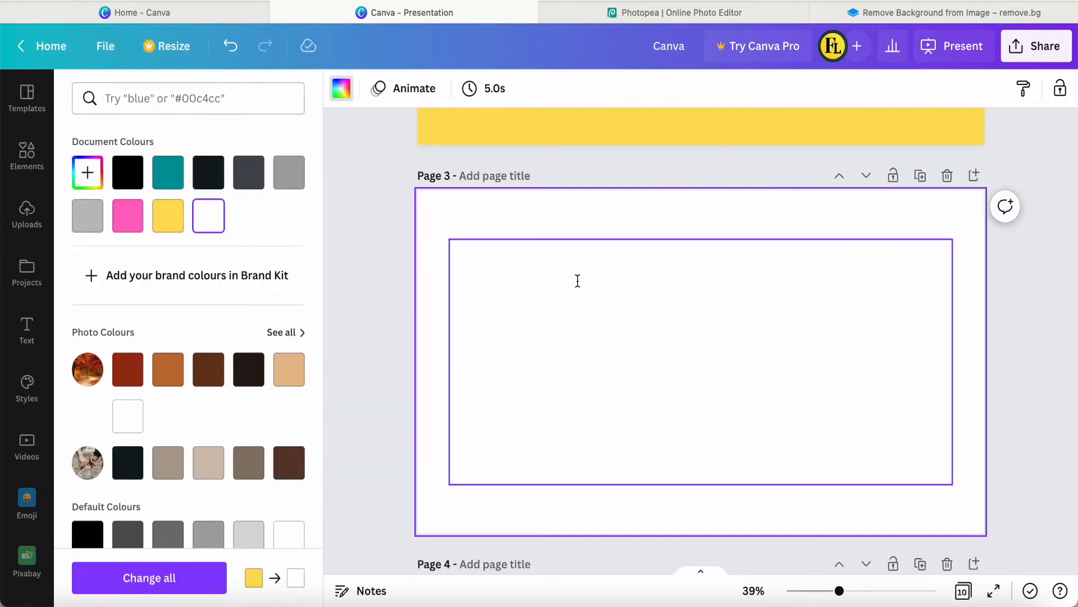
# - Add a square shape to page 3 and fill it with the document's yellow
pyautogui.click(26, 153)
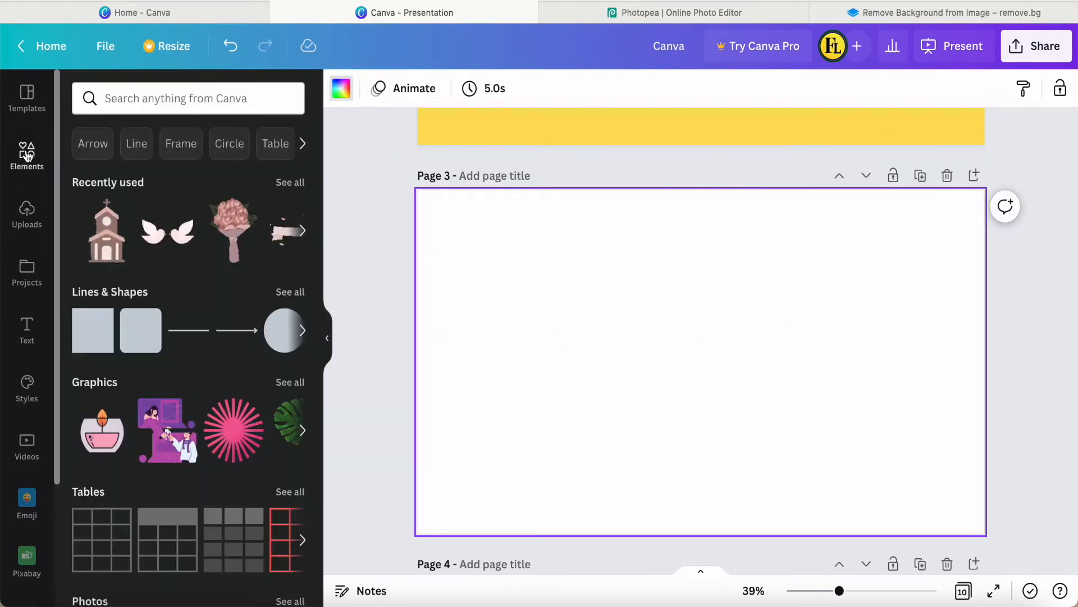
pyautogui.click(94, 334)
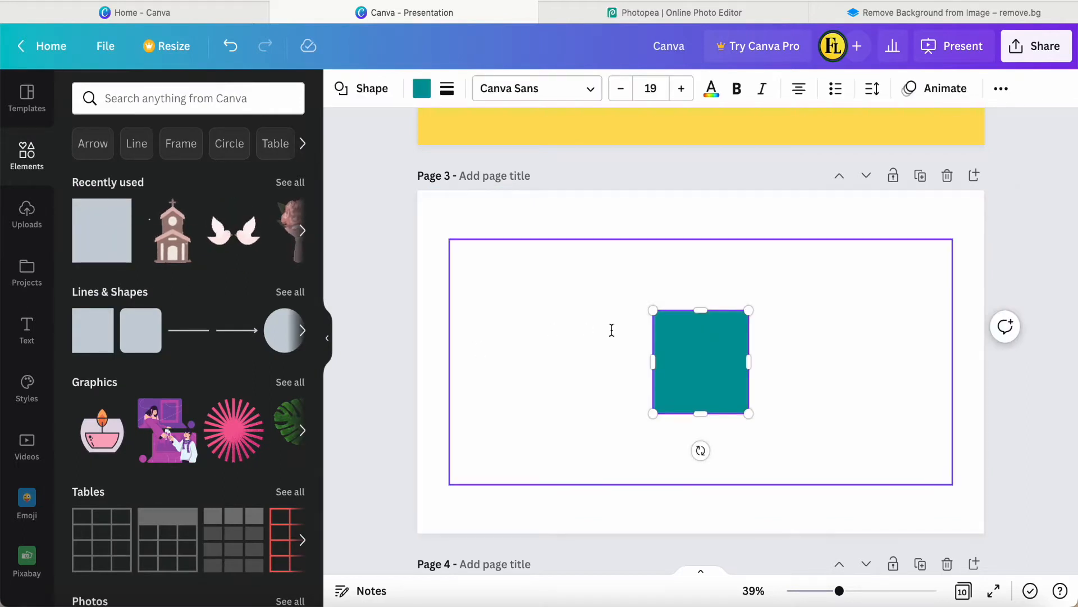
pyautogui.click(421, 90)
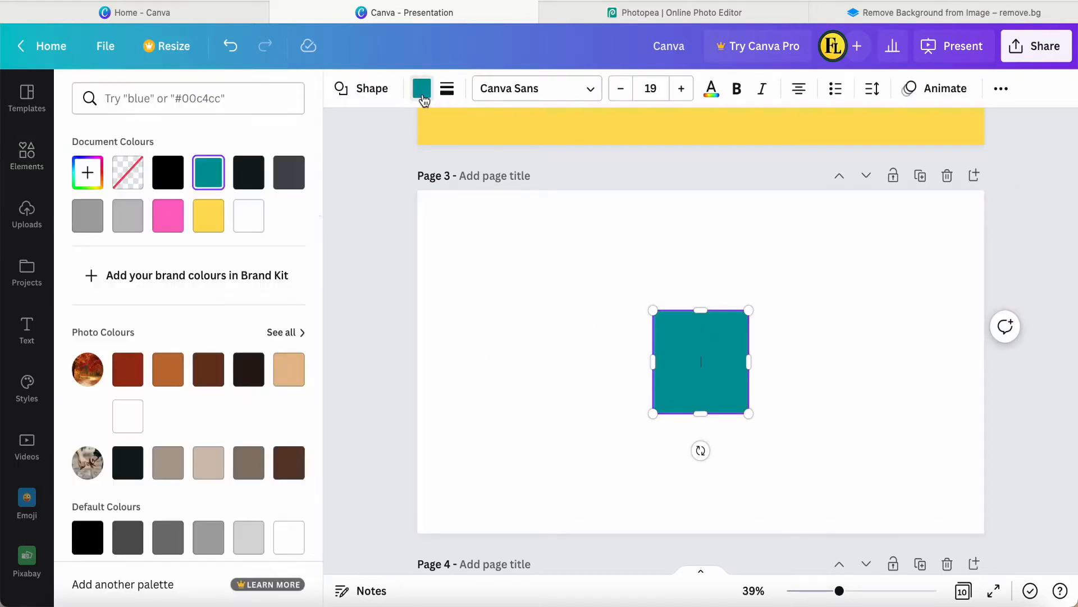
pyautogui.click(214, 223)
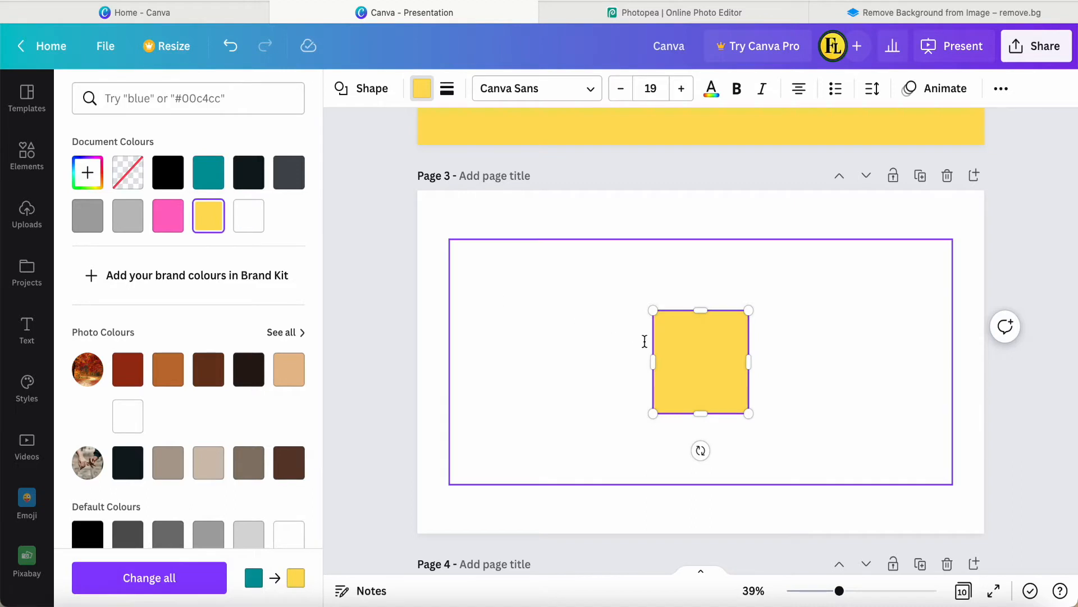
# - Stretch the yellow square on all four sides so it covers the "Canva" text area on page 3
pyautogui.moveTo(625, 360); pyautogui.dragTo(456, 364)
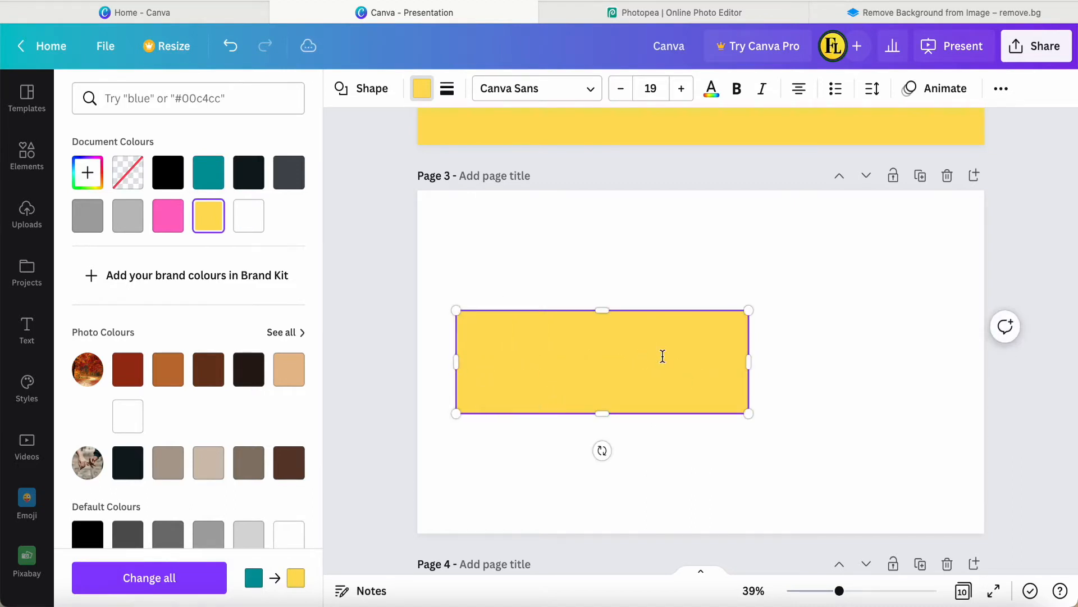
pyautogui.moveTo(750, 368); pyautogui.dragTo(949, 361)
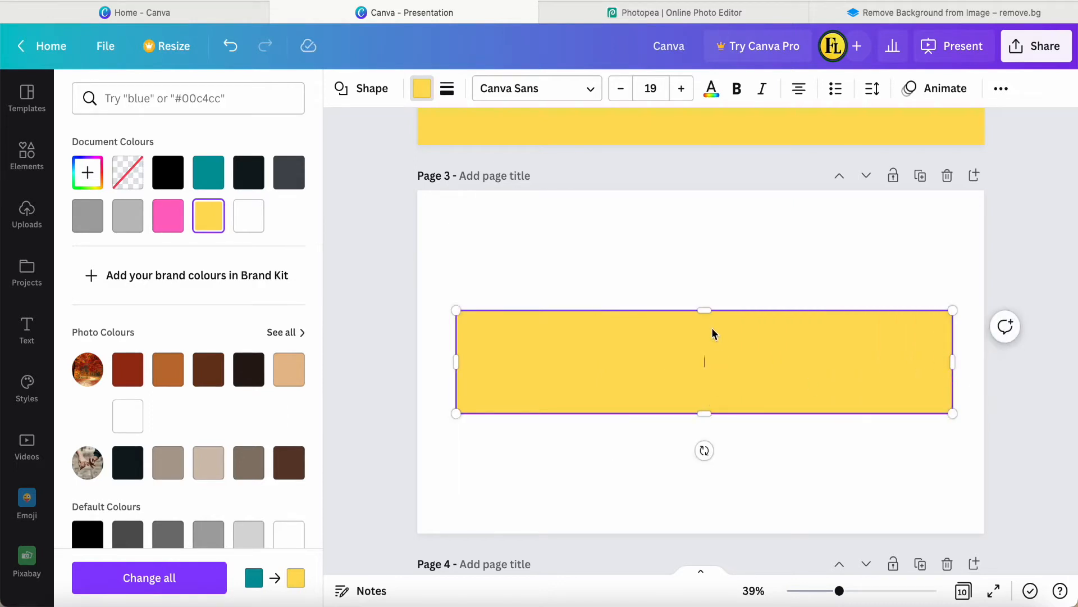
pyautogui.moveTo(706, 314); pyautogui.dragTo(705, 239)
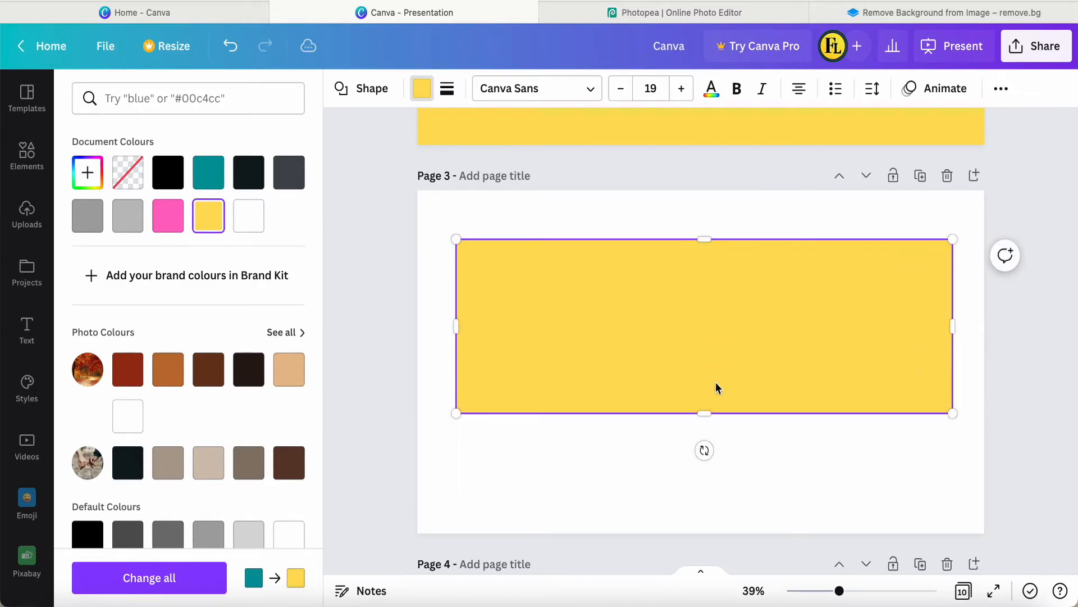
pyautogui.moveTo(705, 422); pyautogui.dragTo(706, 486)
# - Send the yellow rectangle backward, behind the white "Canva" text on page 3
pyautogui.rightClick(784, 376)
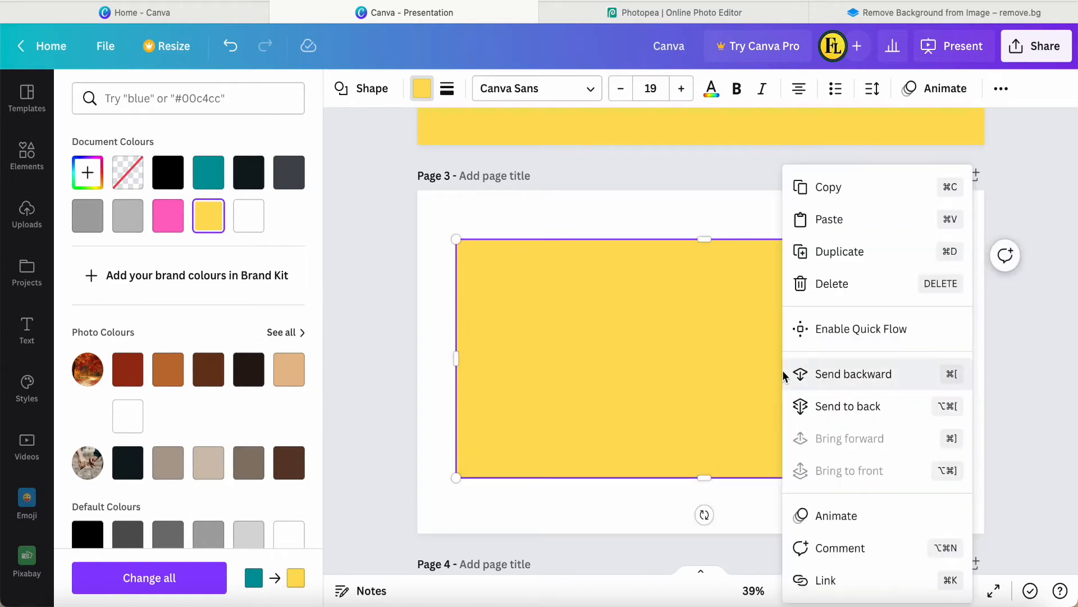
pyautogui.click(835, 374)
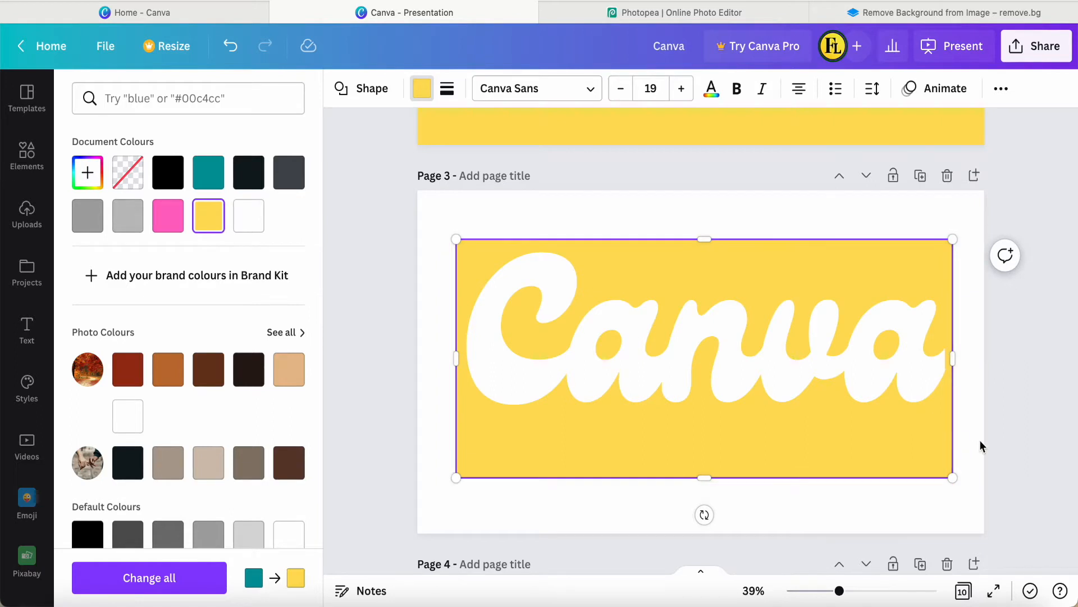
pyautogui.click(1015, 441)
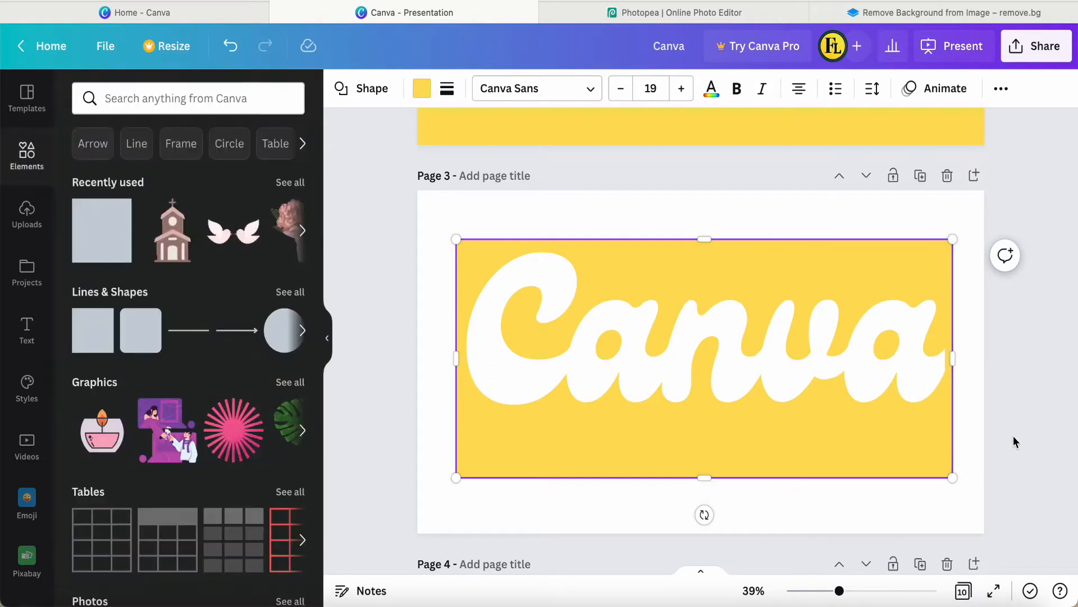
# - Shift the "Canva" text slightly left and widen the yellow rectangle a little at both ends
pyautogui.click(925, 446)
pyautogui.moveTo(952, 368); pyautogui.dragTo(959, 364)
pyautogui.moveTo(876, 360); pyautogui.dragTo(864, 365)
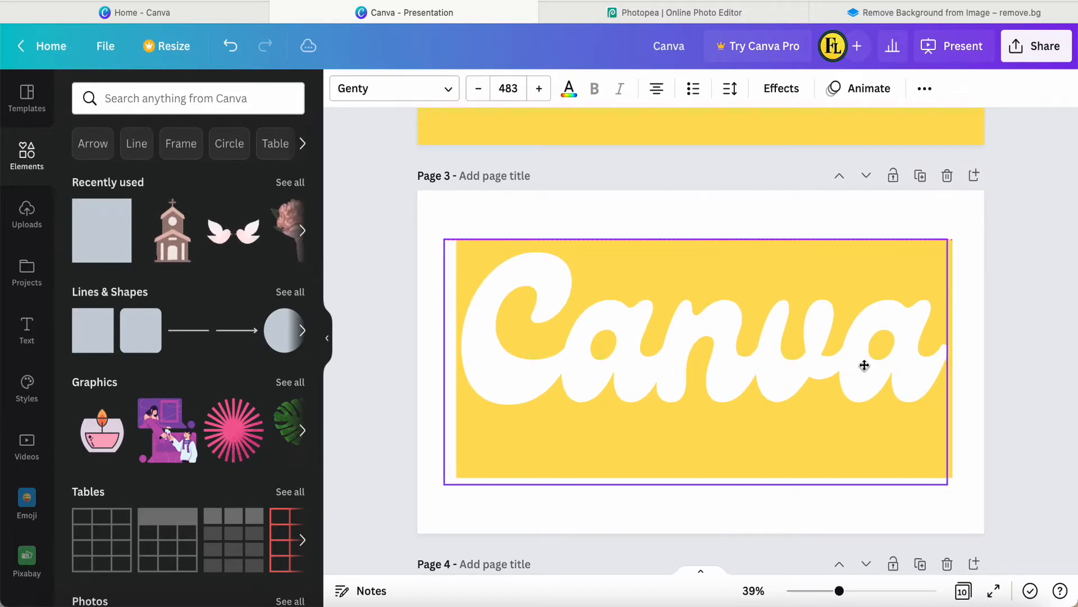
pyautogui.click(969, 439)
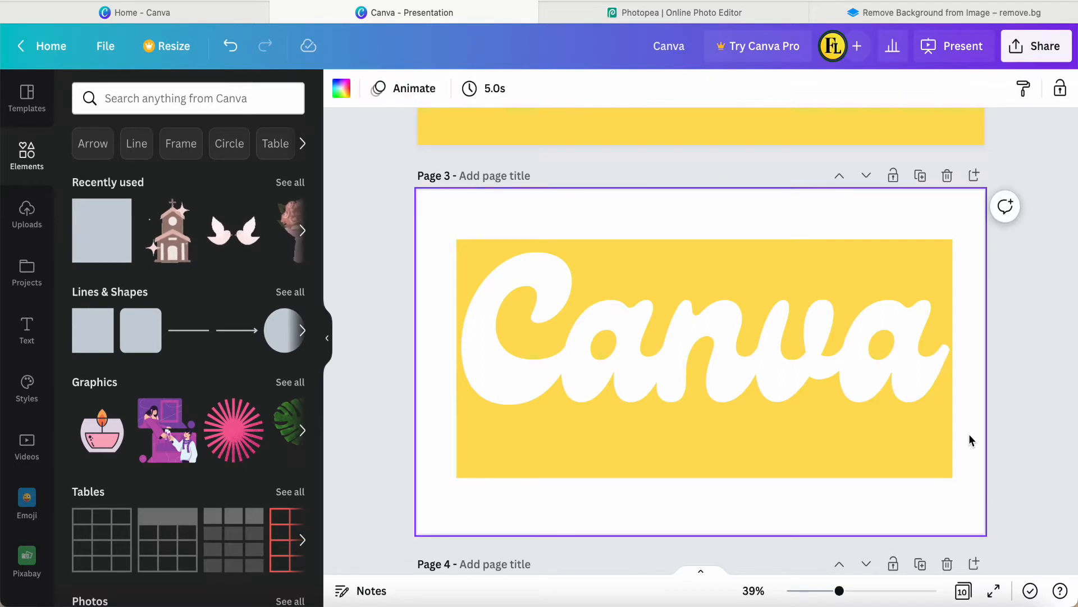
pyautogui.click(936, 434)
pyautogui.scroll(-2, 943, 438)
# - Trim the yellow rectangle's lower edge to just below the lettering, moving the "Canva" text aside and back over it
pyautogui.click(739, 304)
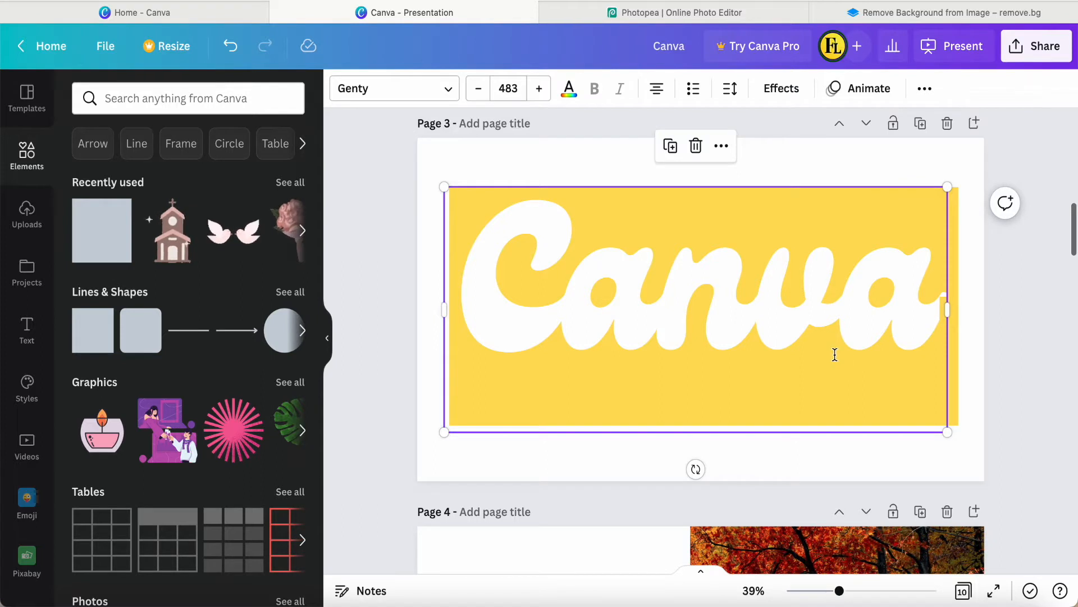
pyautogui.moveTo(835, 355); pyautogui.dragTo(710, 358)
pyautogui.click(893, 365)
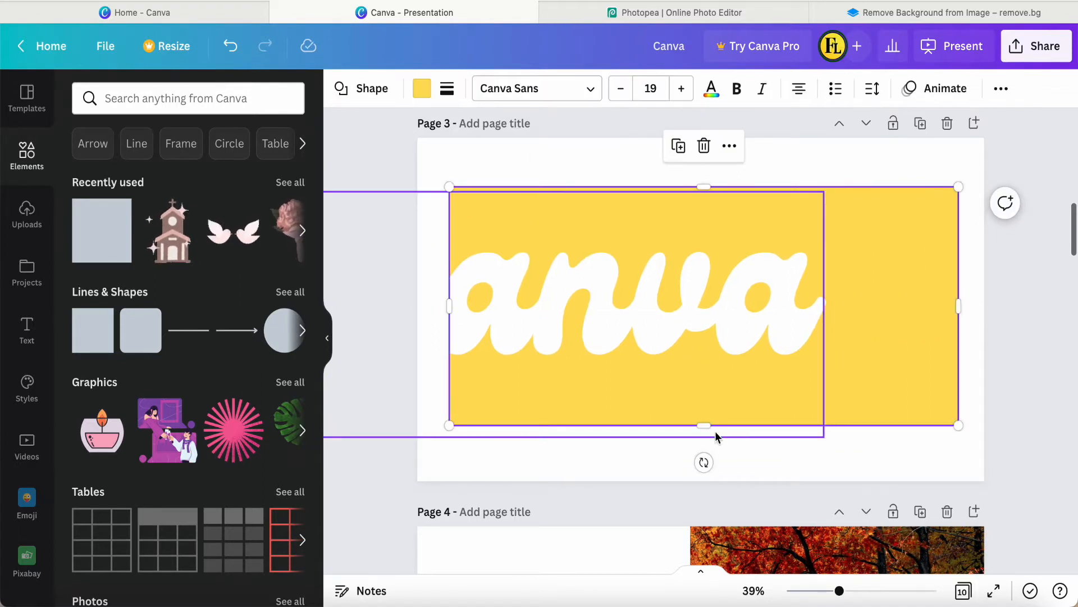
pyautogui.moveTo(706, 422); pyautogui.dragTo(703, 381)
pyautogui.moveTo(640, 300); pyautogui.dragTo(764, 300)
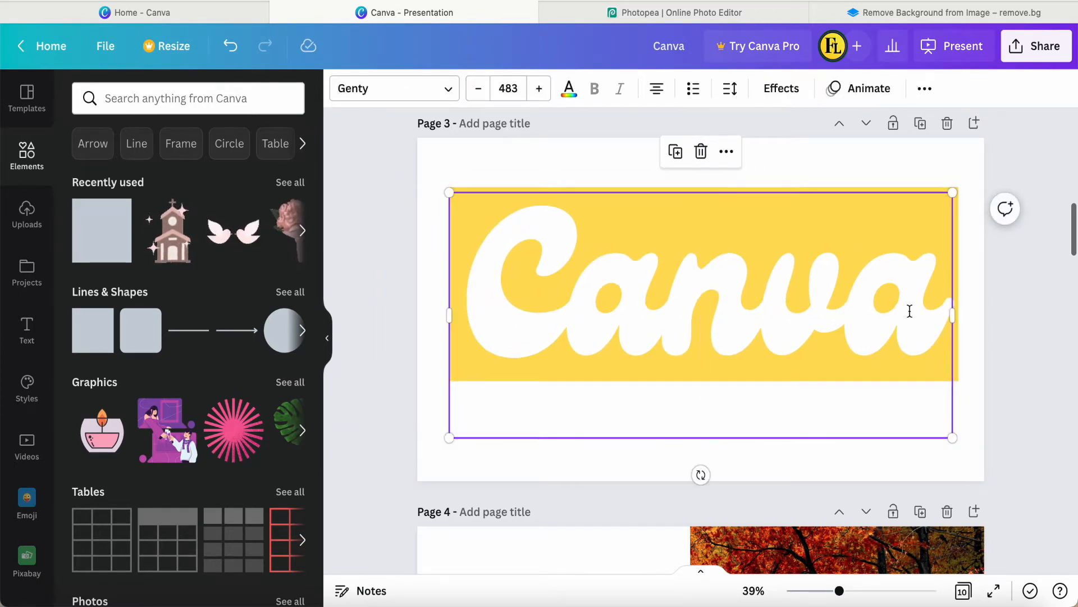
pyautogui.click(1013, 362)
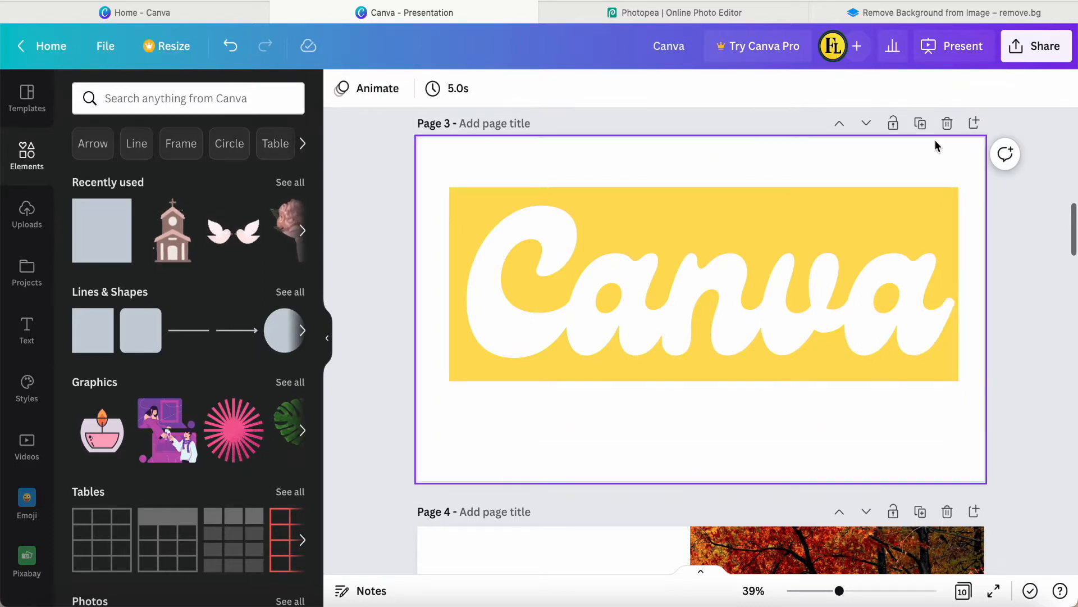
# - Download pages 2–3 of the design as PNG images
pyautogui.click(1015, 50)
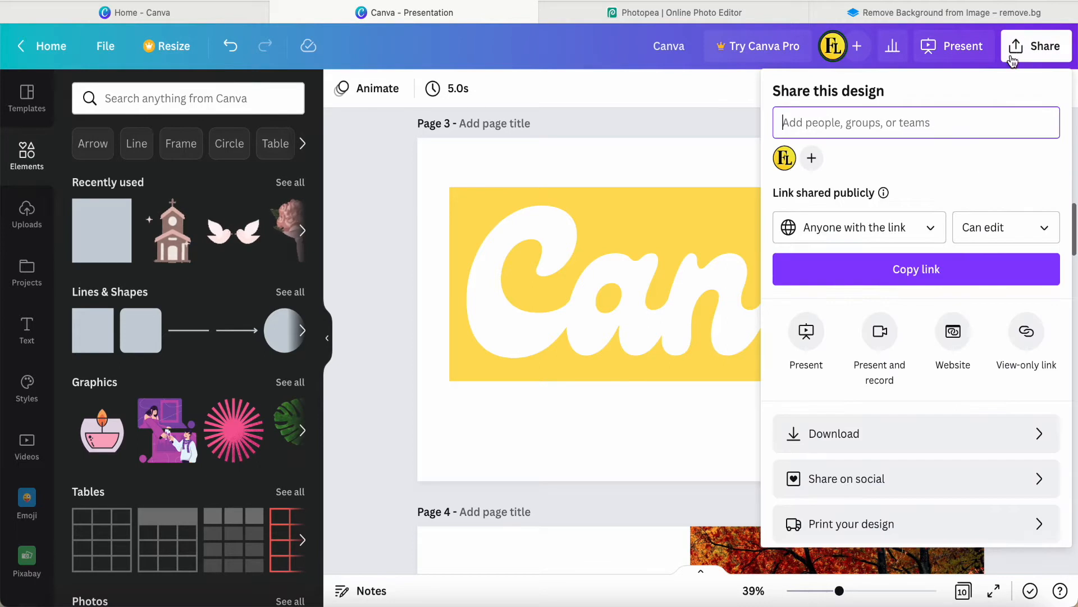
pyautogui.click(898, 443)
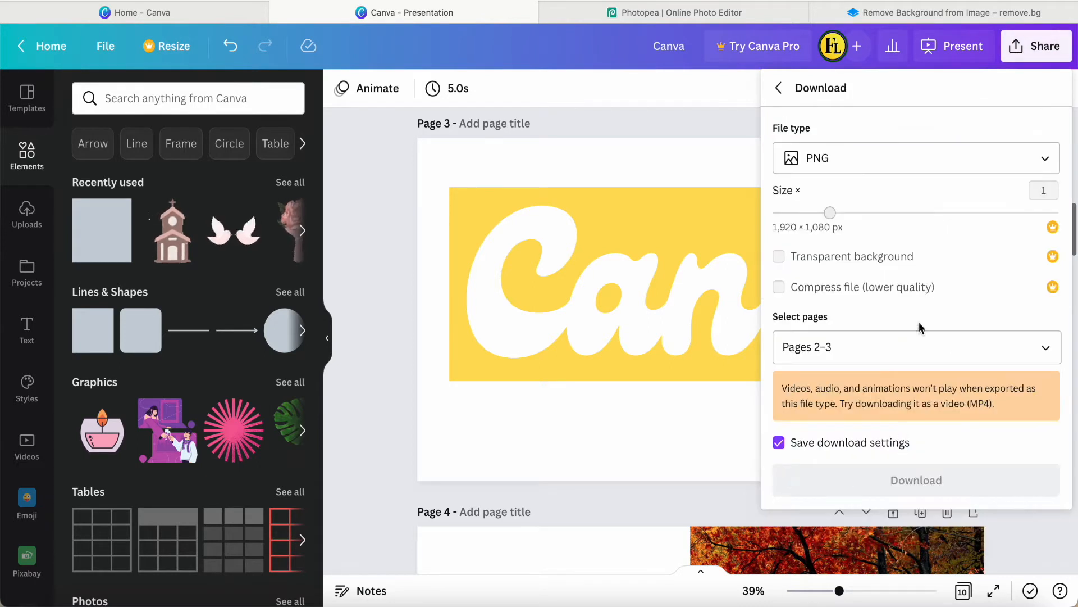
pyautogui.click(864, 346)
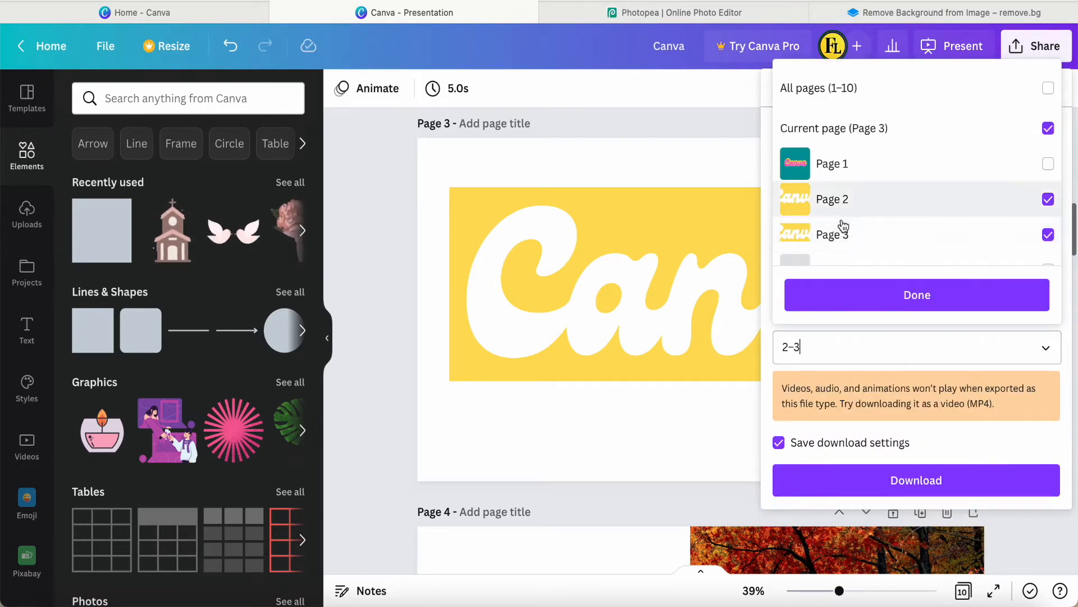
pyautogui.click(917, 294)
pyautogui.click(917, 481)
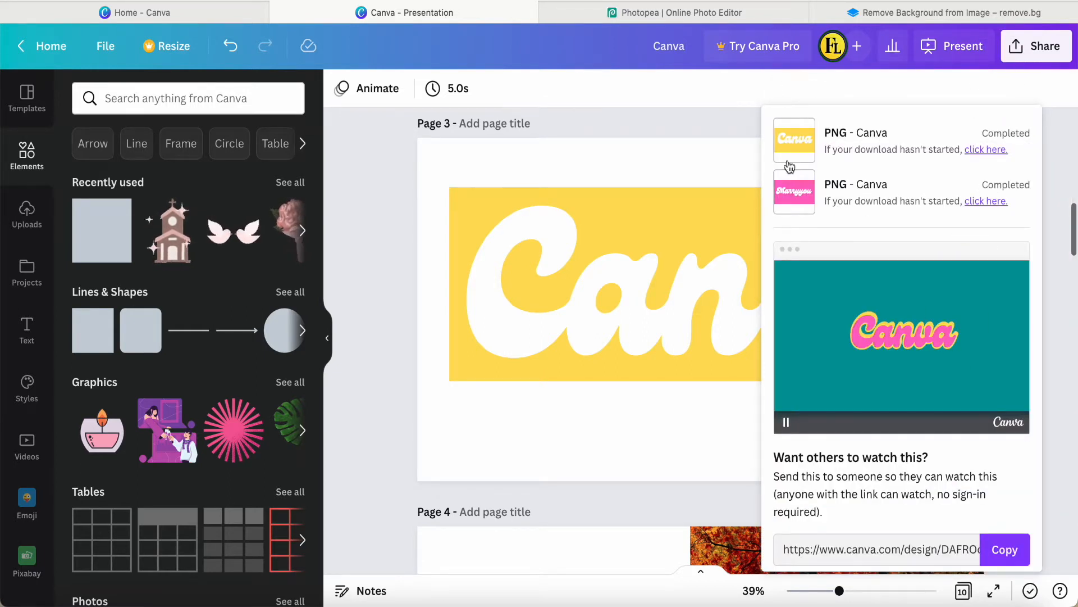
# - Switch to remove.bg and upload 3.png from the Canva-2 folder in Downloads for background removal
pyautogui.click(884, 15)
pyautogui.click(516, 301)
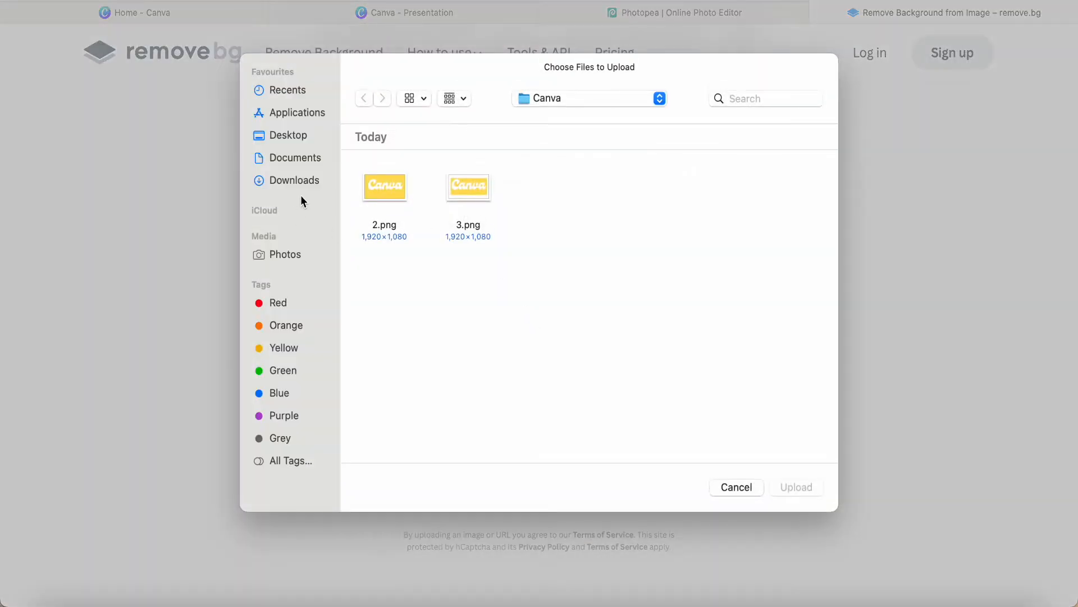
pyautogui.click(298, 181)
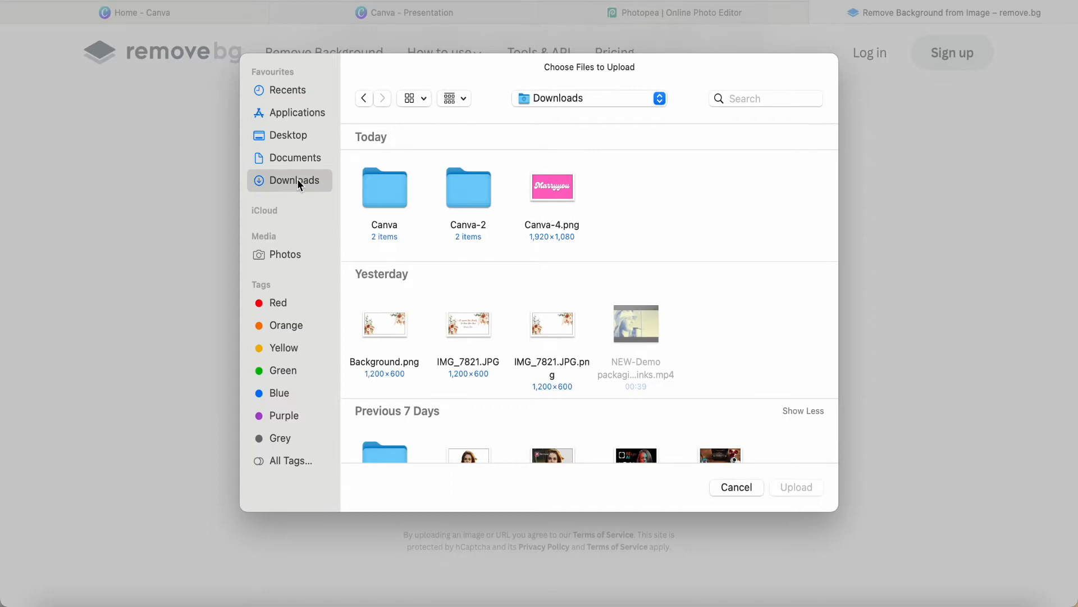
pyautogui.click(476, 196)
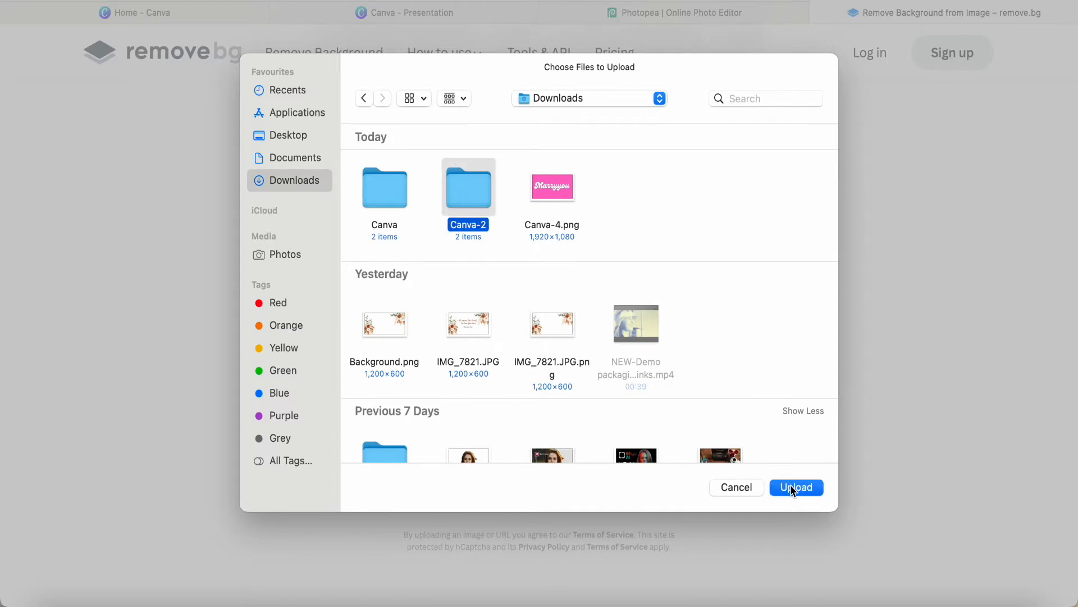
pyautogui.click(792, 489)
pyautogui.click(469, 195)
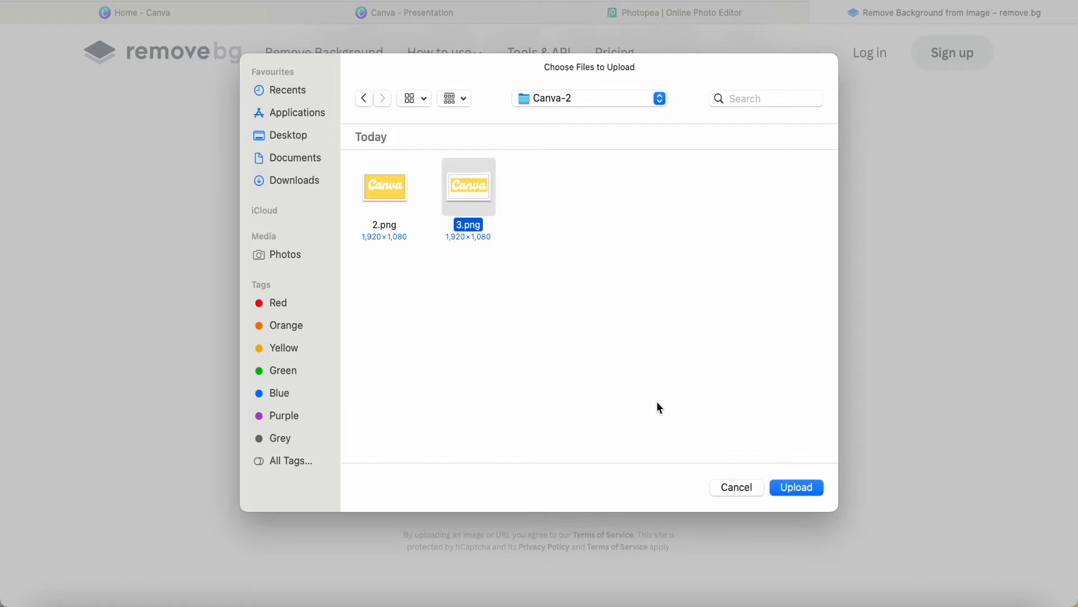
pyautogui.click(784, 487)
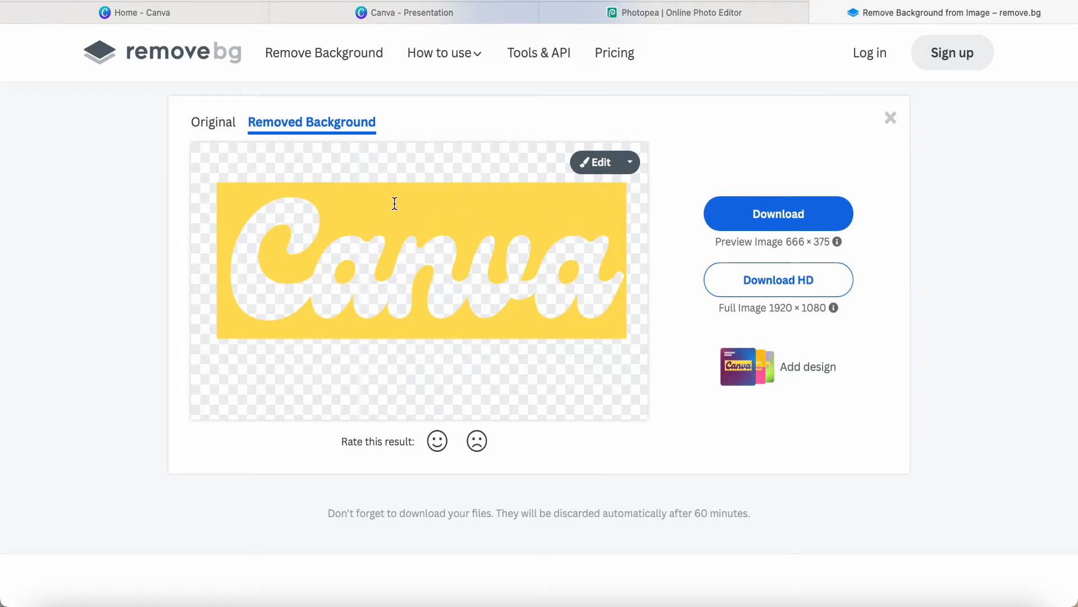
# - Return to the Canva presentation and upload 3.png from the Canva-2 folder to its uploaded images
pyautogui.click(414, 12)
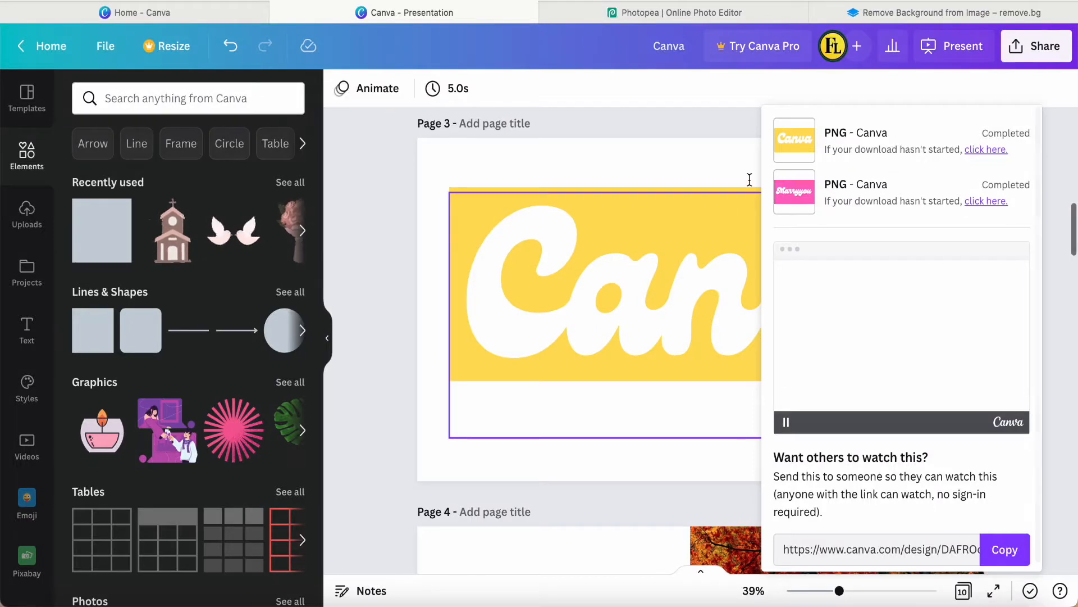
pyautogui.click(609, 166)
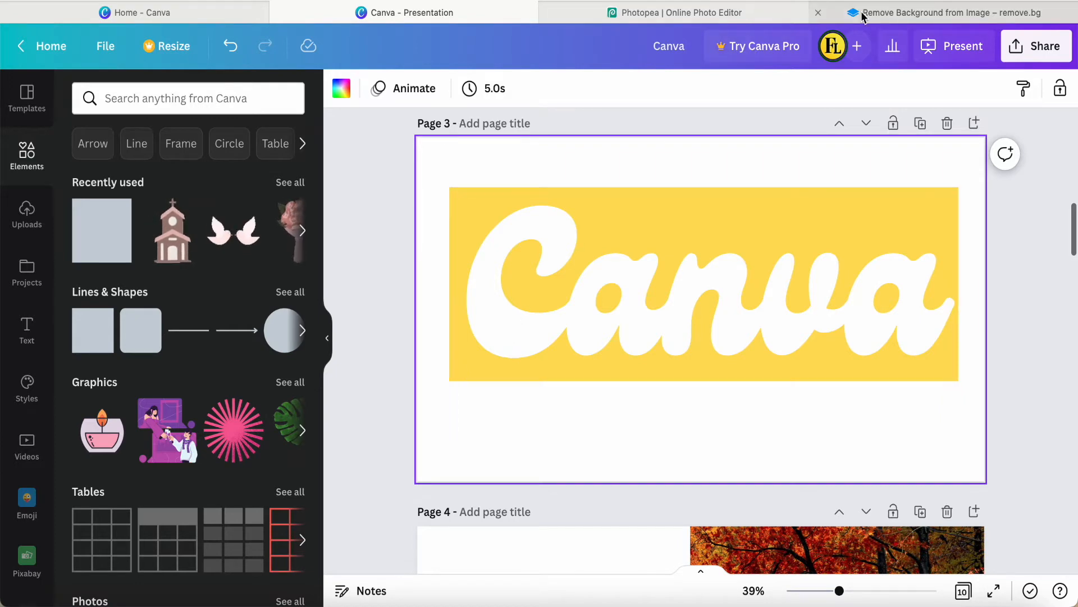
pyautogui.click(27, 213)
pyautogui.click(175, 137)
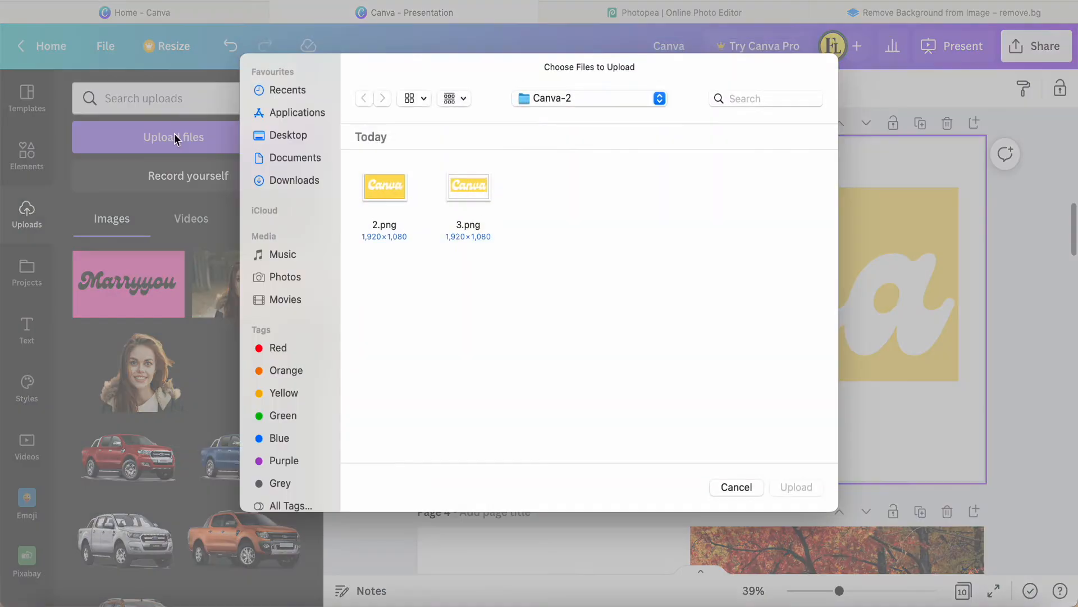
pyautogui.click(471, 203)
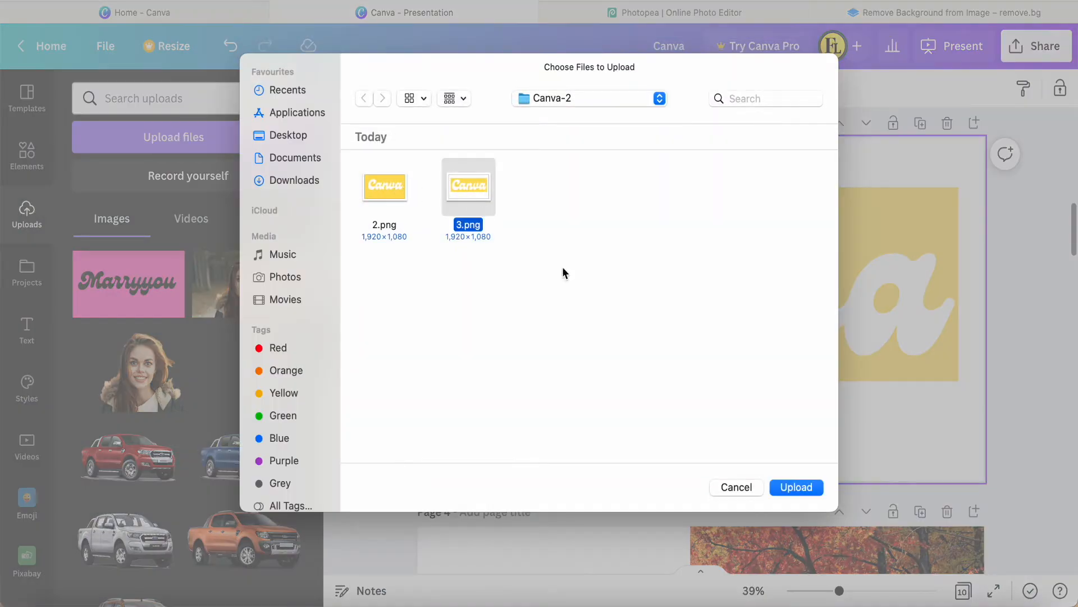
pyautogui.click(800, 489)
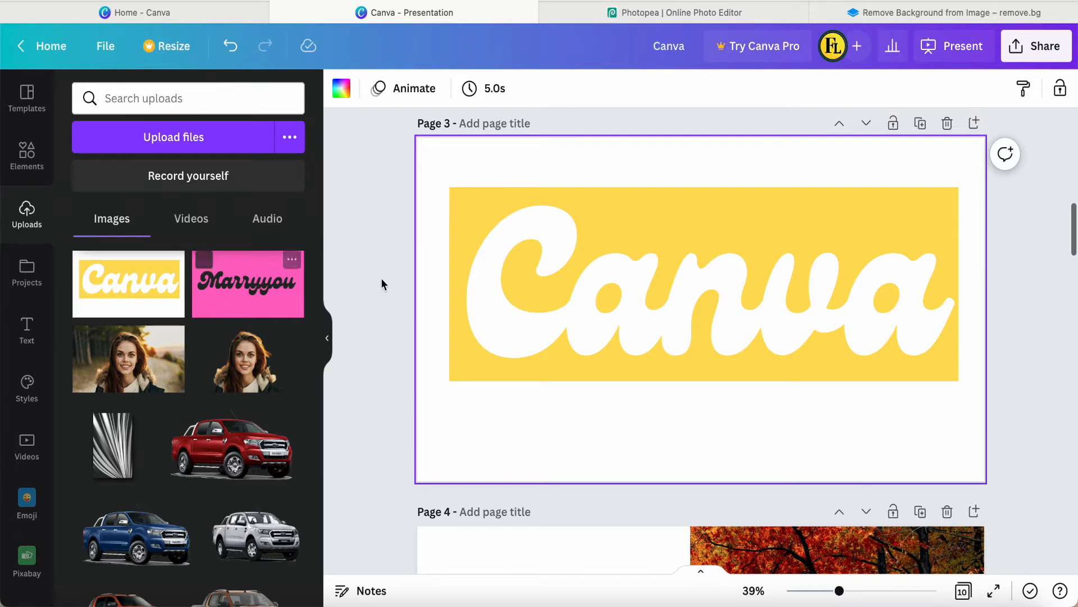
# - Switch to Photopea and open 2.png from the Canva-2 folder on the computer
pyautogui.click(857, 18)
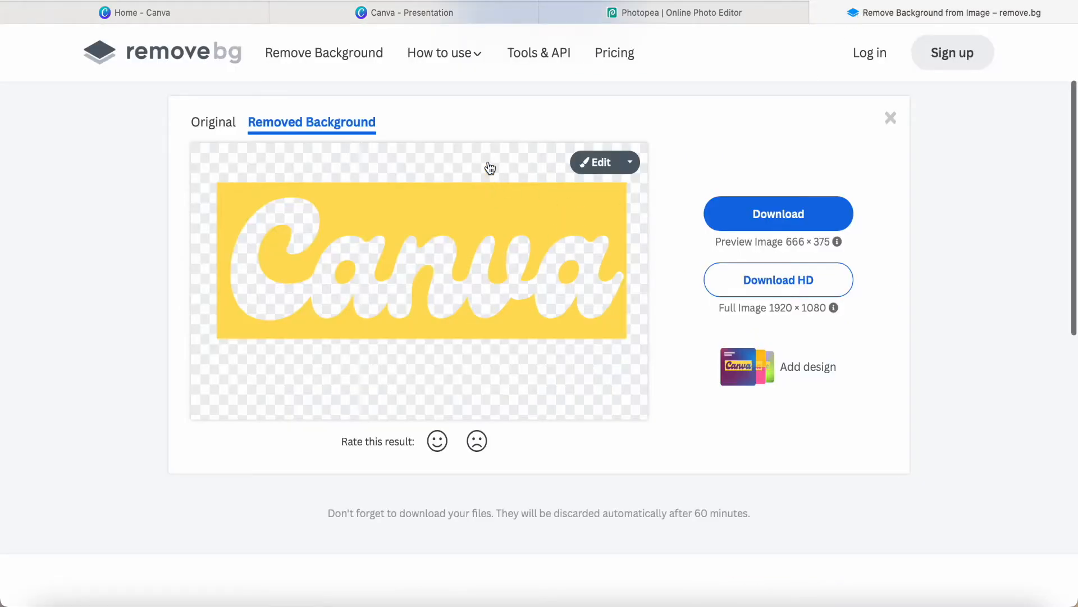
pyautogui.click(722, 16)
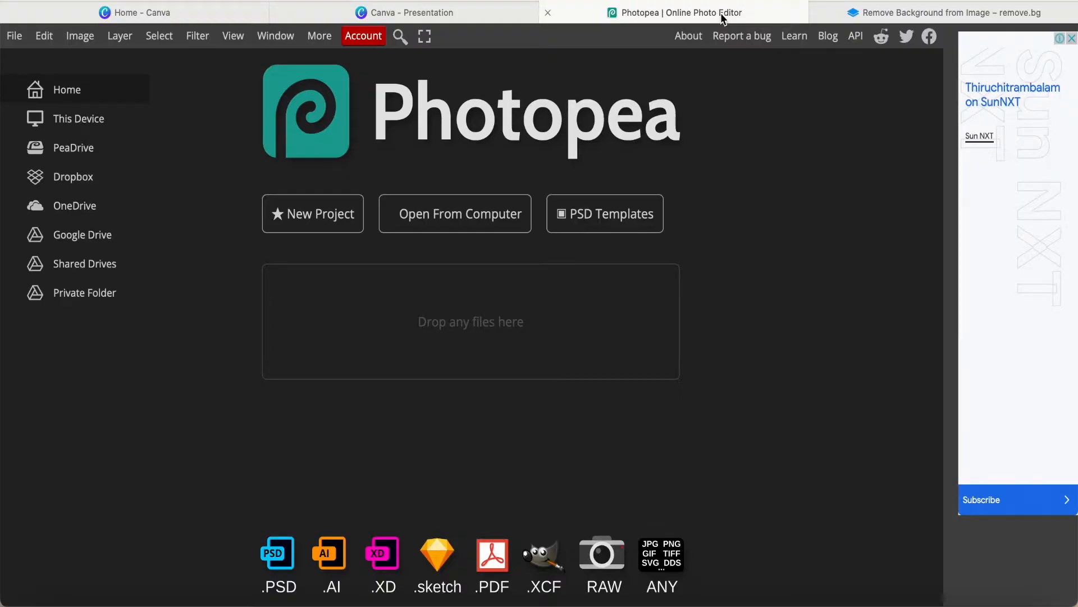
pyautogui.click(461, 217)
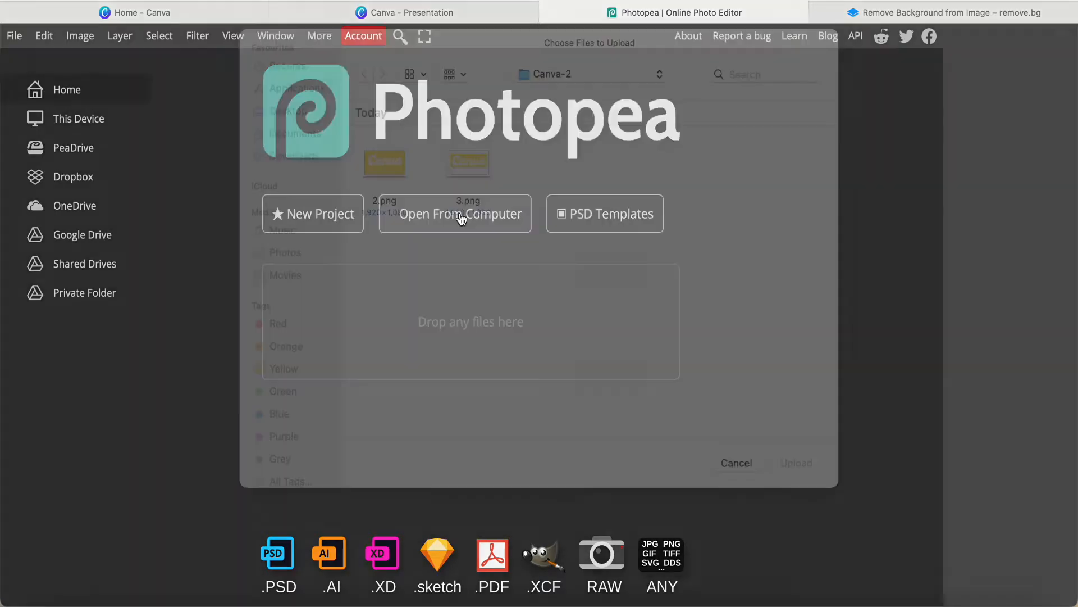
pyautogui.click(388, 194)
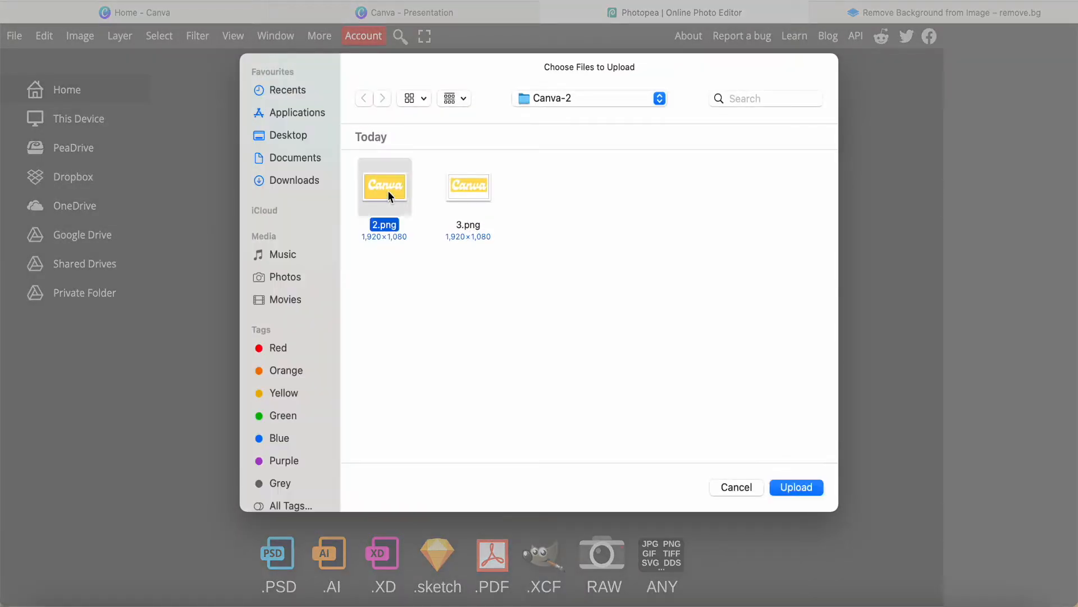
pyautogui.click(796, 487)
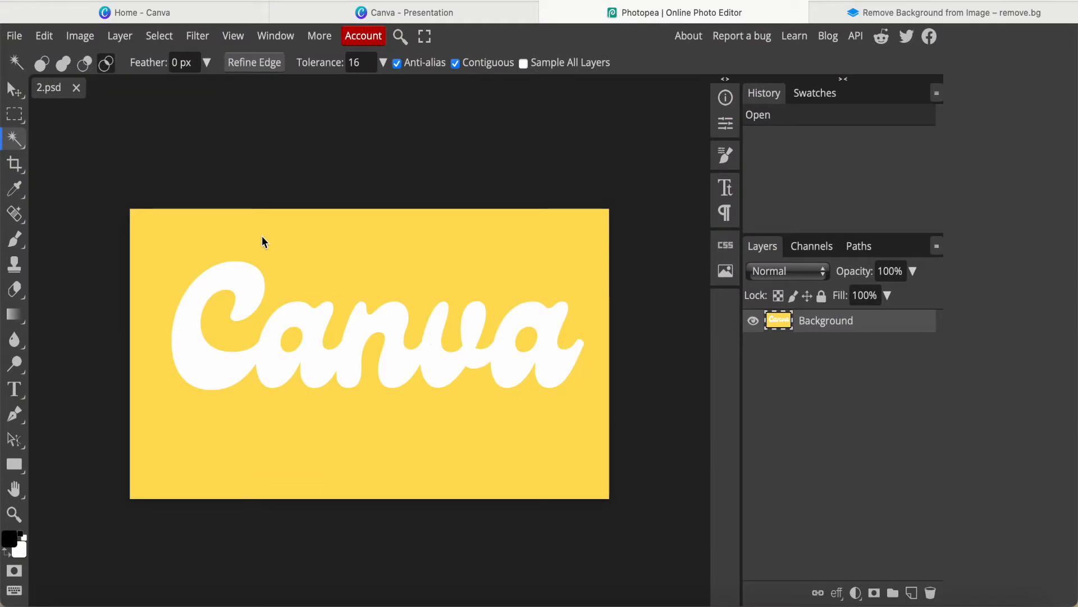
# - Select the yellow background using Color Range with Sampled Colors and a fuzziness of 5
pyautogui.click(172, 42)
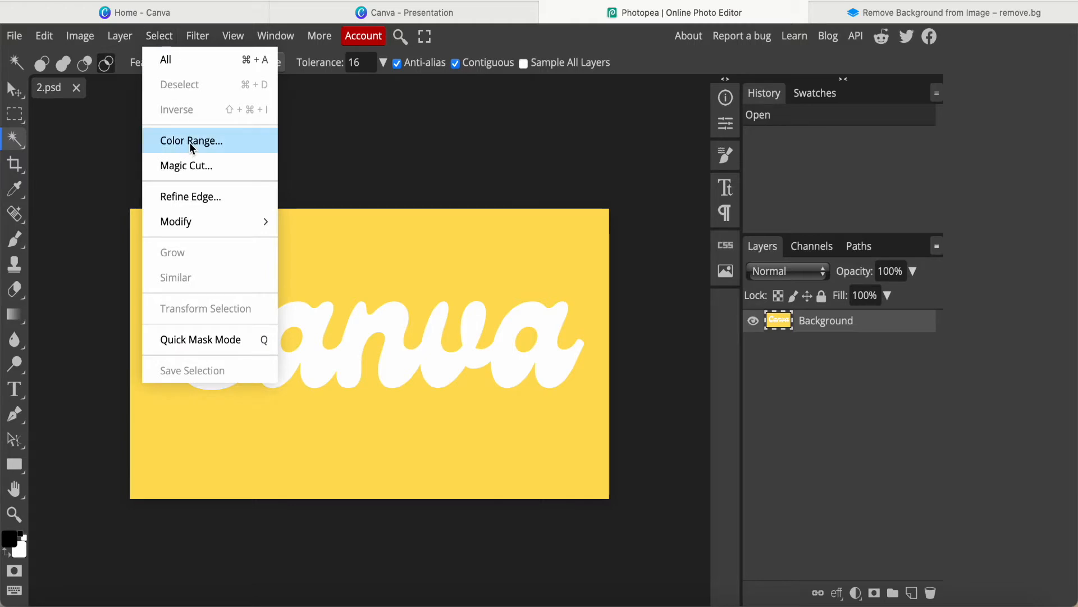
pyautogui.click(221, 142)
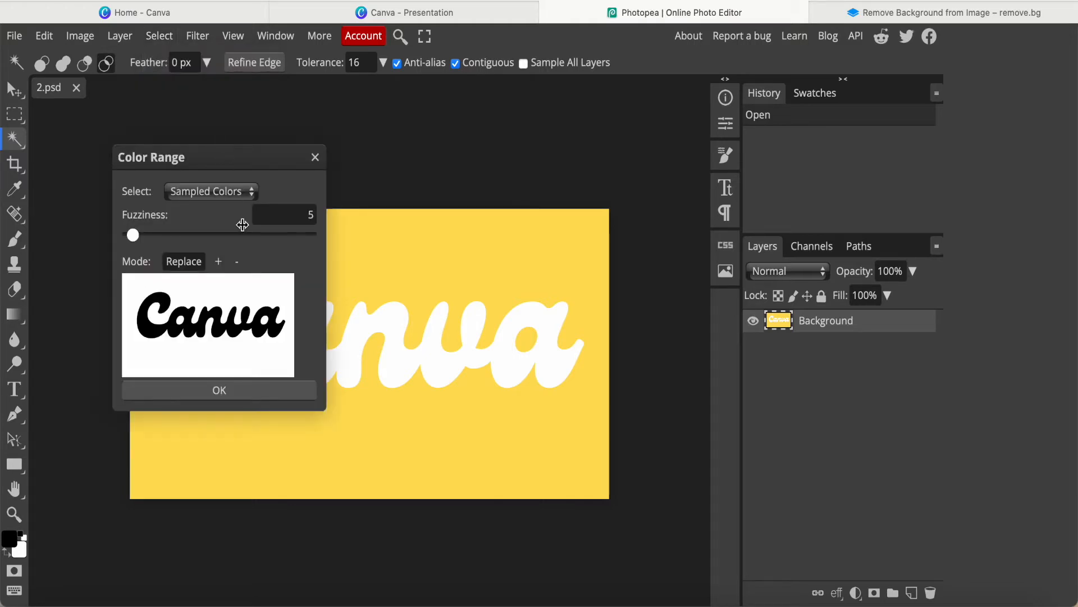
pyautogui.click(297, 217)
pyautogui.click(219, 391)
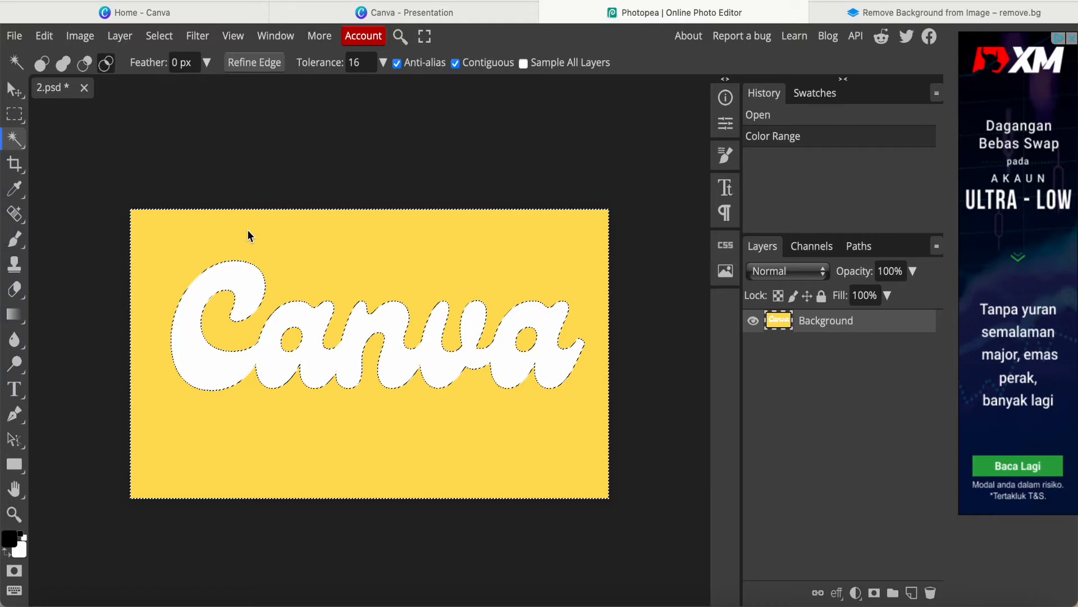
pyautogui.scroll(2, 248, 231)
pyautogui.scroll(-2, 215, 291)
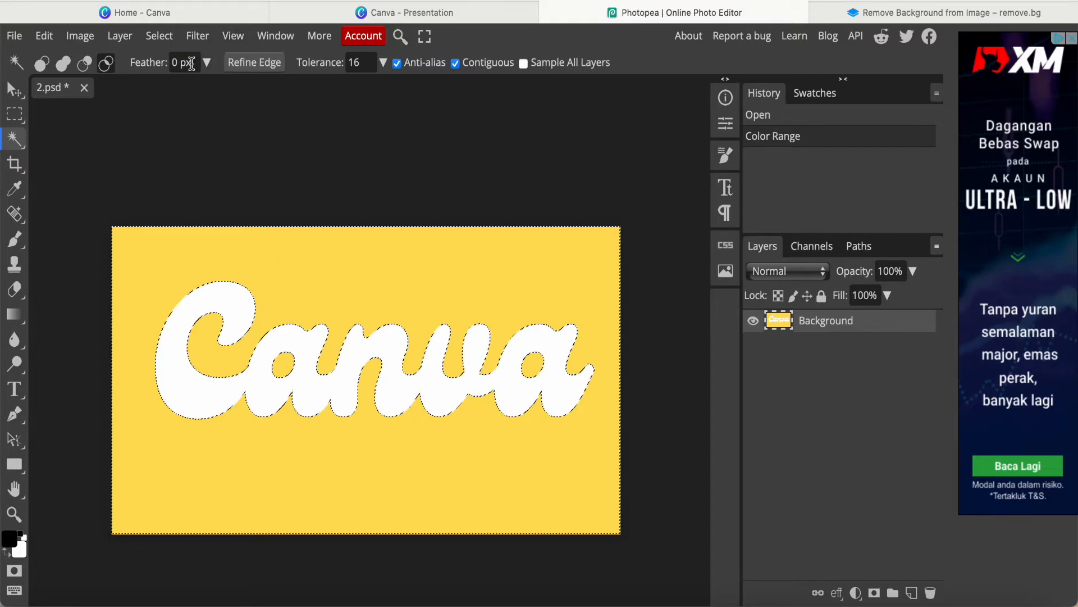
# - Invert the selection to the white "Canva" lettering and delete it from the Background layer
pyautogui.click(164, 37)
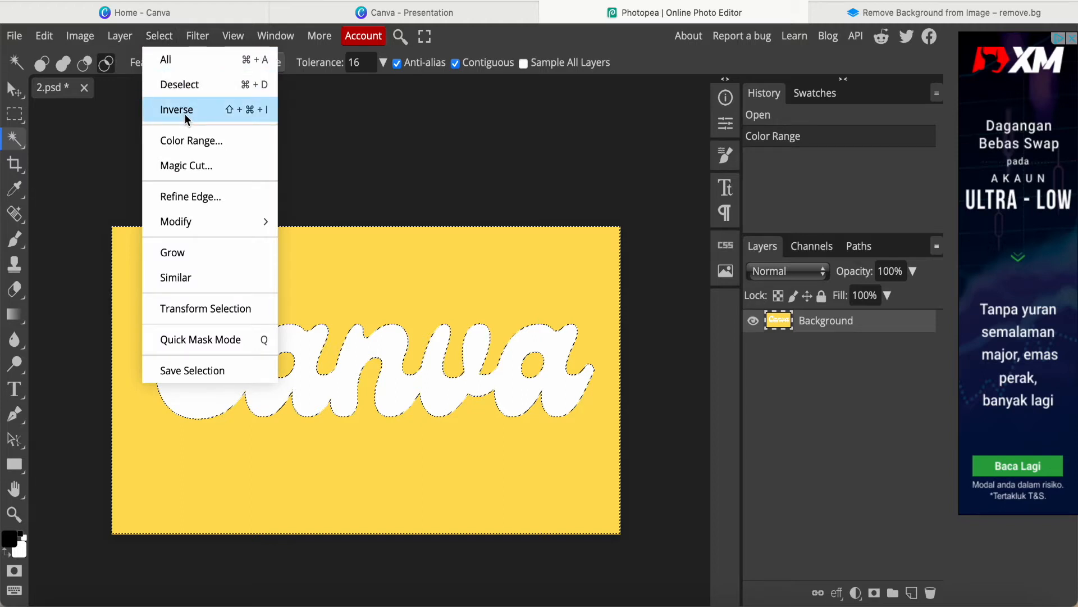
pyautogui.click(252, 113)
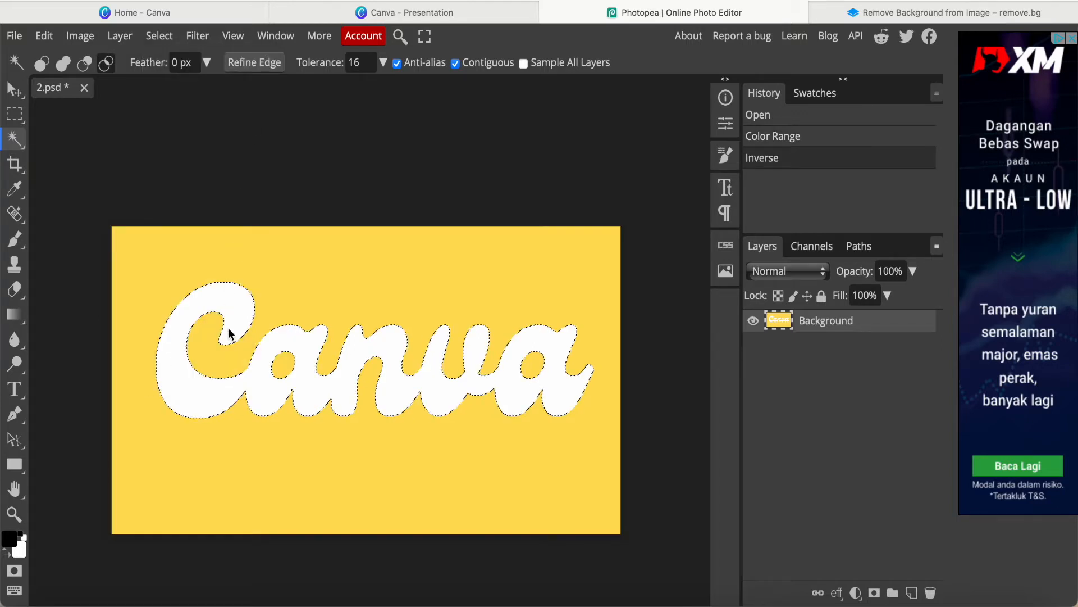
pyautogui.press('Delete')
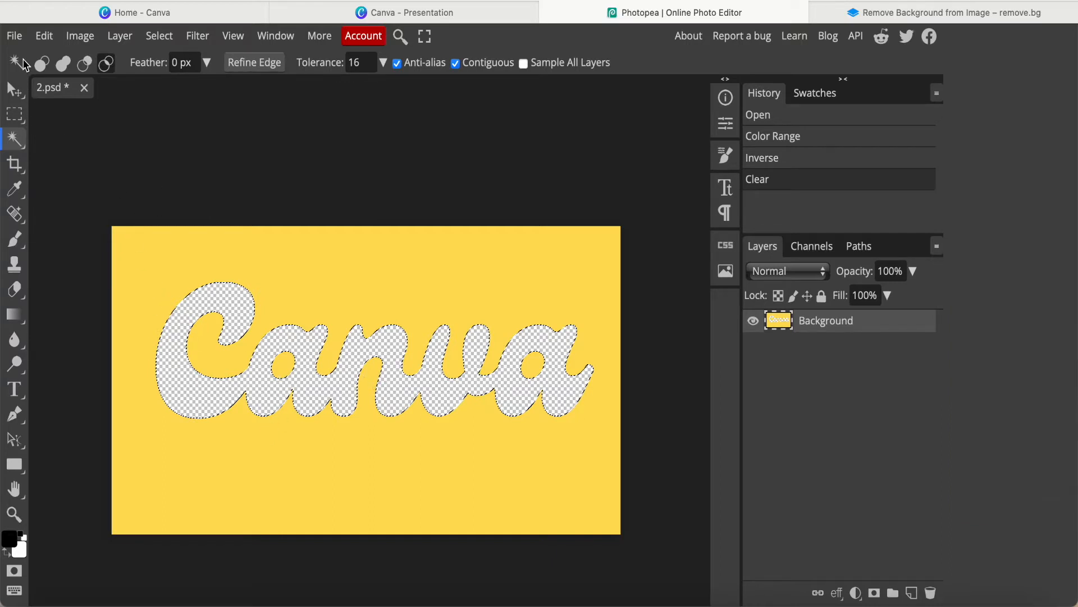
# - Export the cut-out image as the PNG file 2-1 at 1920 × 1080 px and 100% quality
pyautogui.click(14, 36)
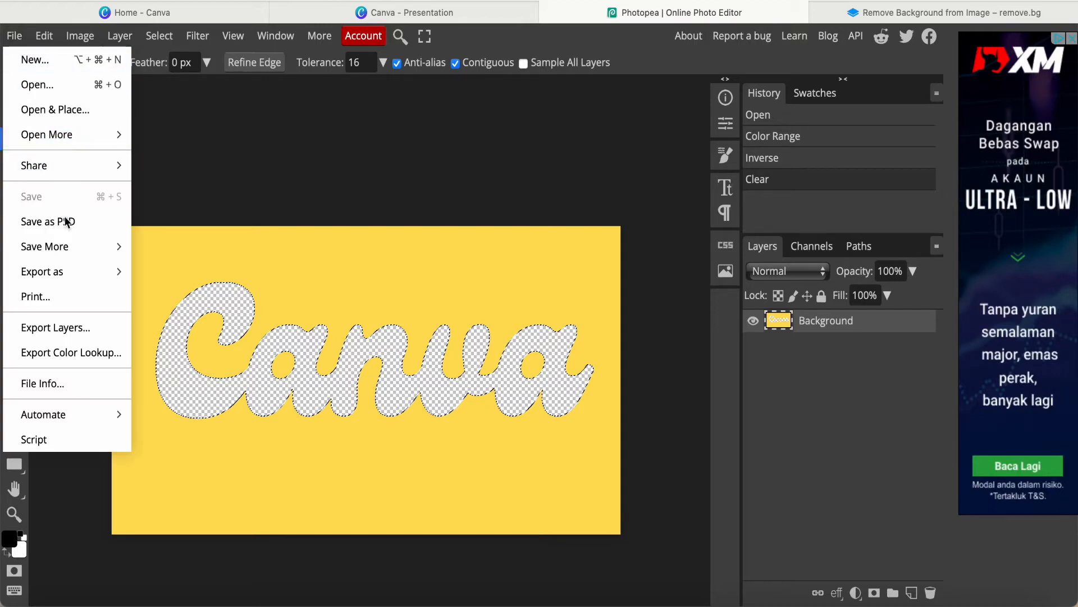
pyautogui.moveTo(69, 274)
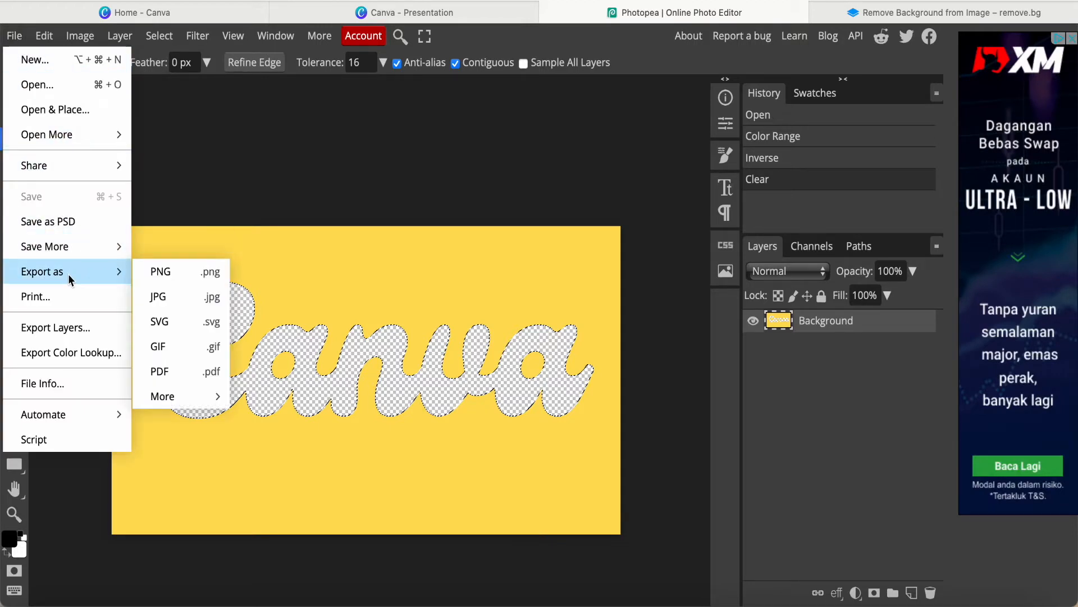
pyautogui.click(158, 276)
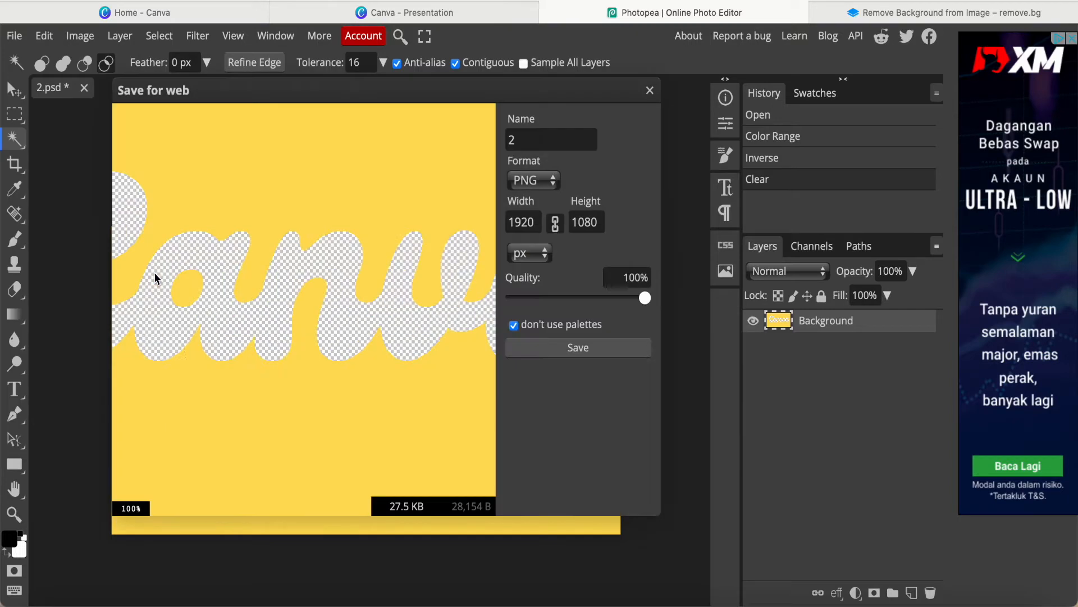
pyautogui.click(531, 144)
pyautogui.click(576, 348)
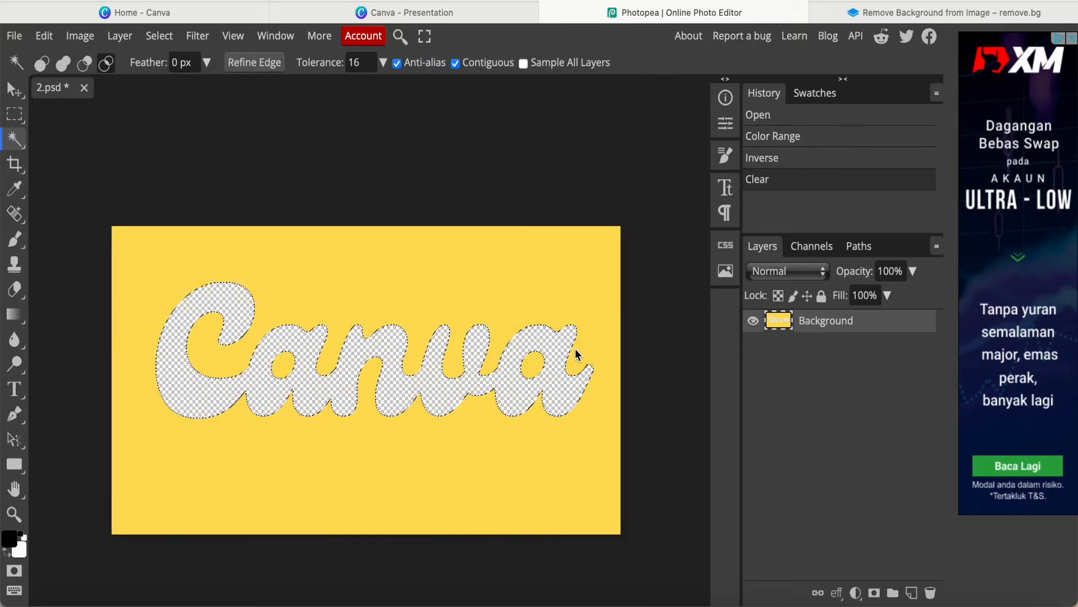
# - Switch back to the Canva presentation and upload 2-1.png from the Downloads folder
pyautogui.click(394, 16)
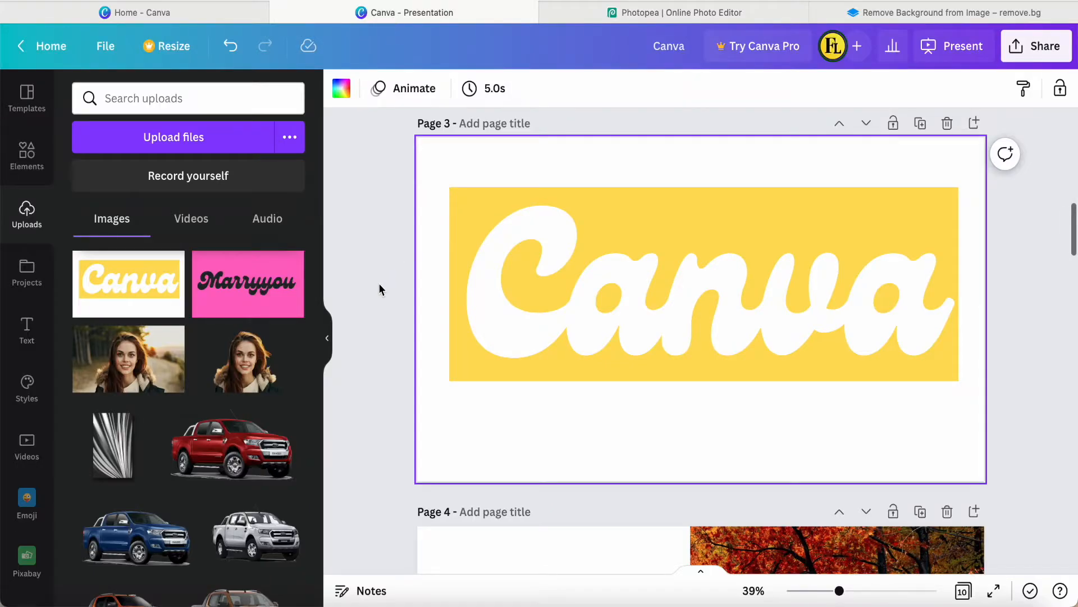
pyautogui.click(368, 298)
pyautogui.scroll(-3, 379, 320)
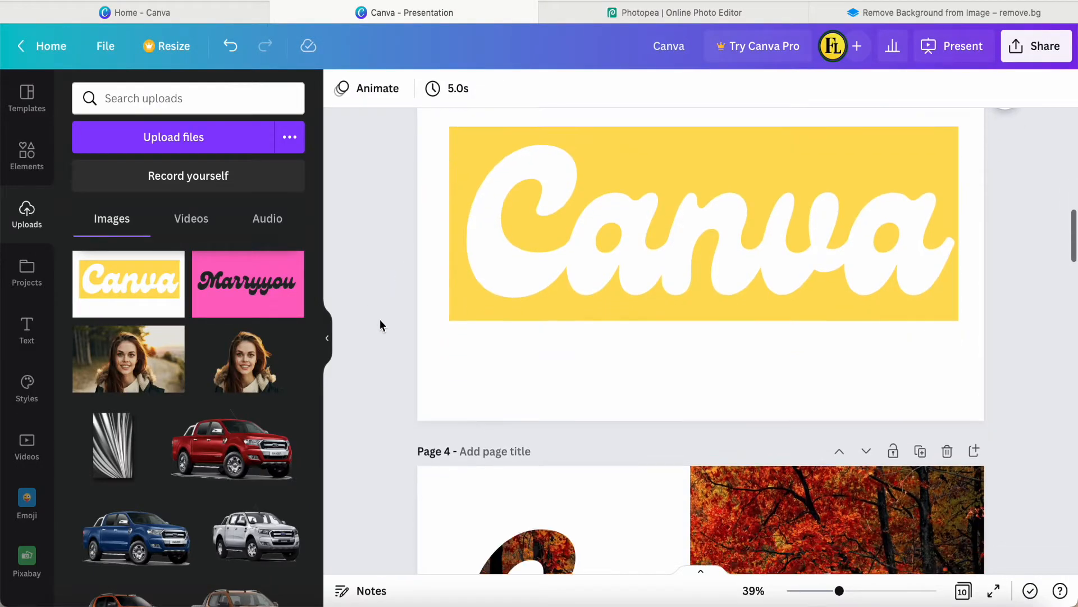
pyautogui.click(182, 137)
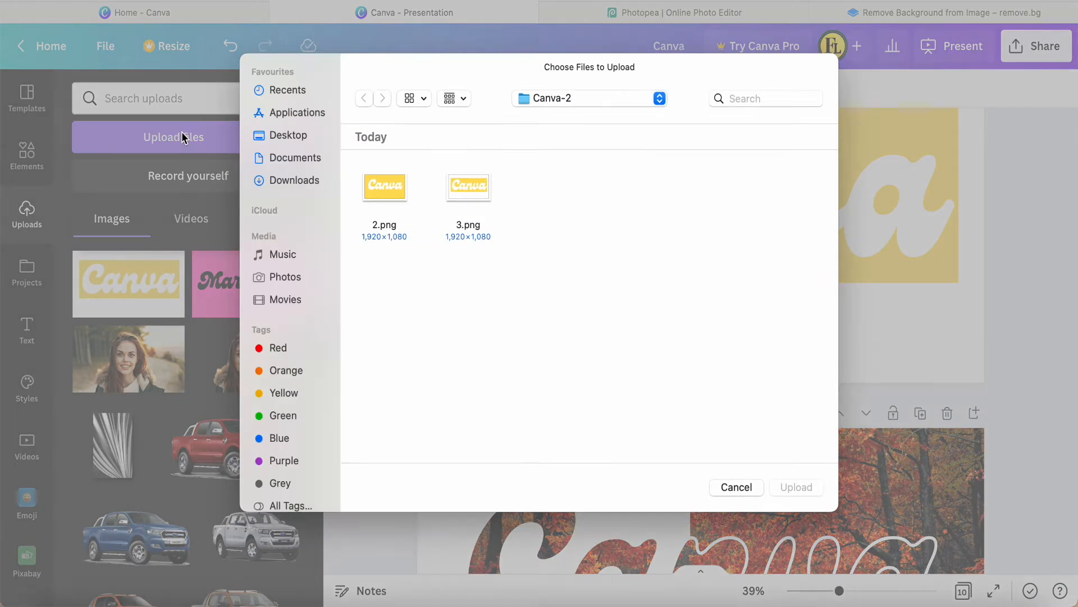
pyautogui.click(303, 179)
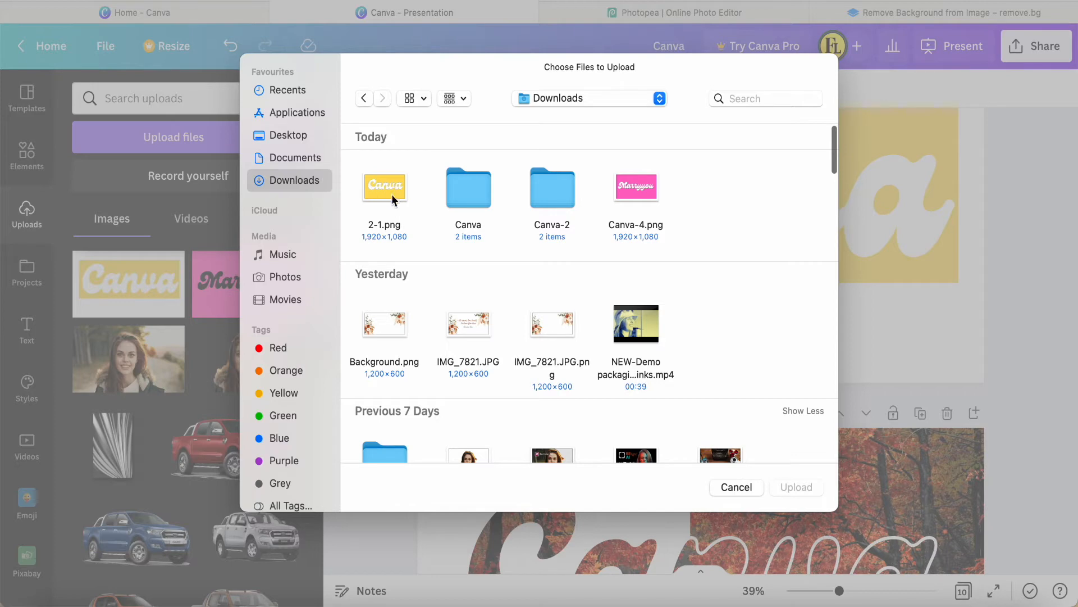
pyautogui.click(392, 192)
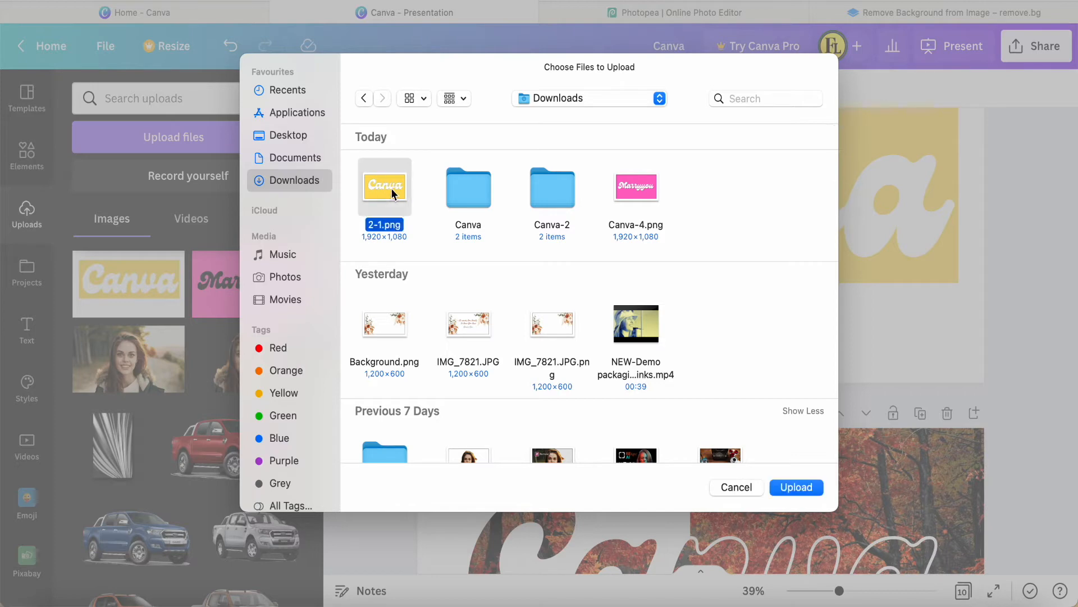
pyautogui.click(796, 487)
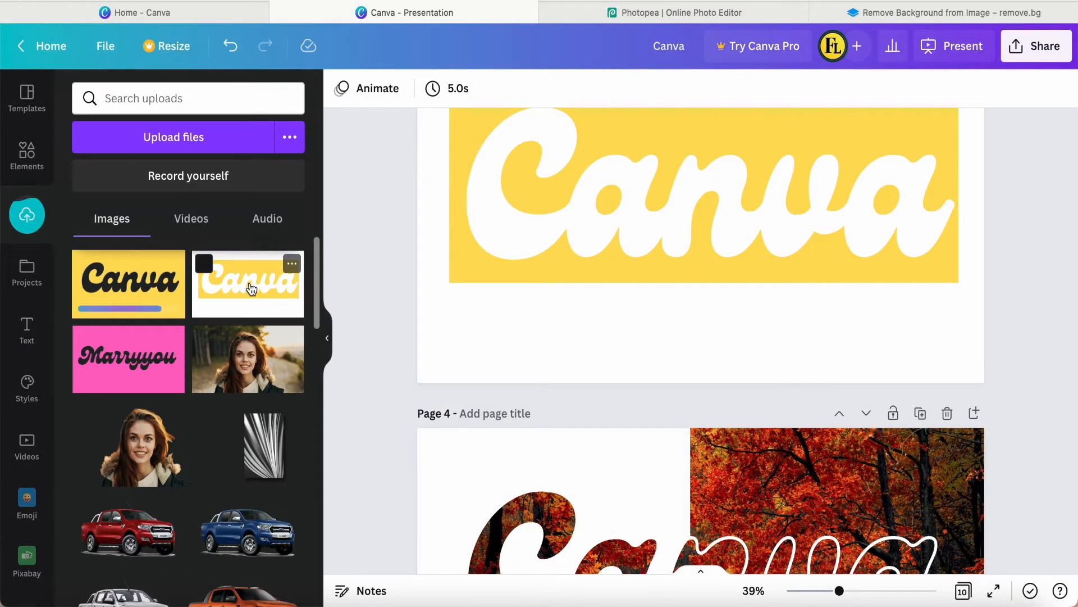
# - Add a blank page after page 4 and move it up one place in the page order
pyautogui.click(974, 414)
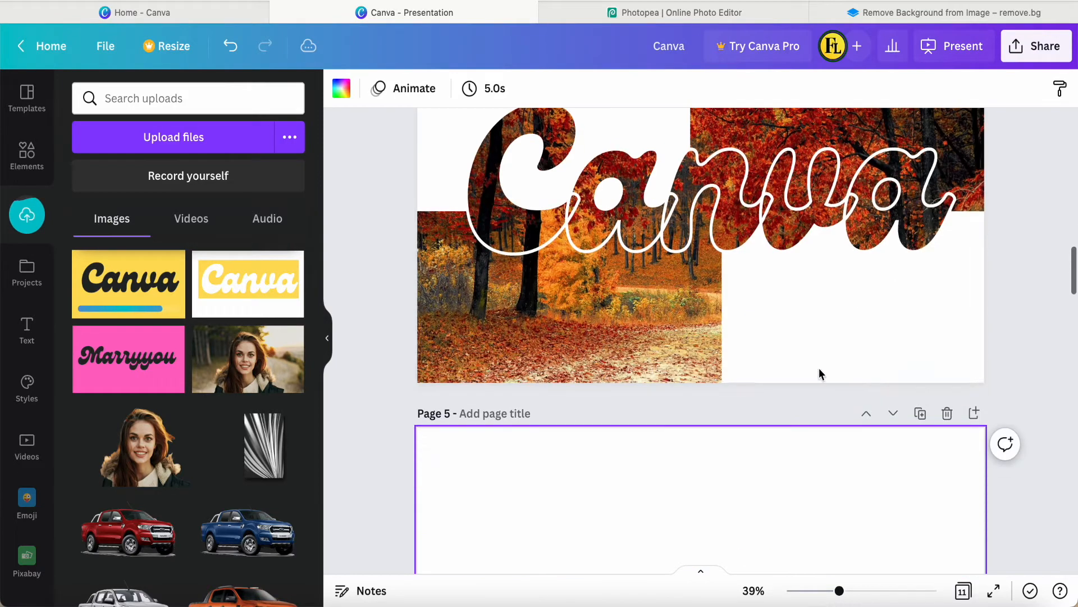
pyautogui.click(869, 414)
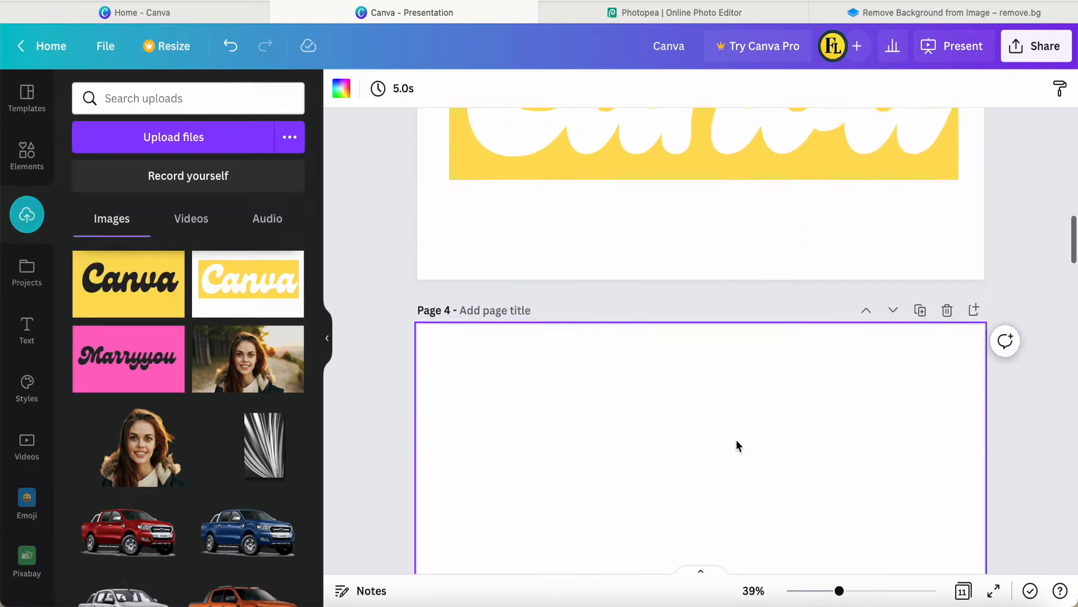
pyautogui.click(248, 283)
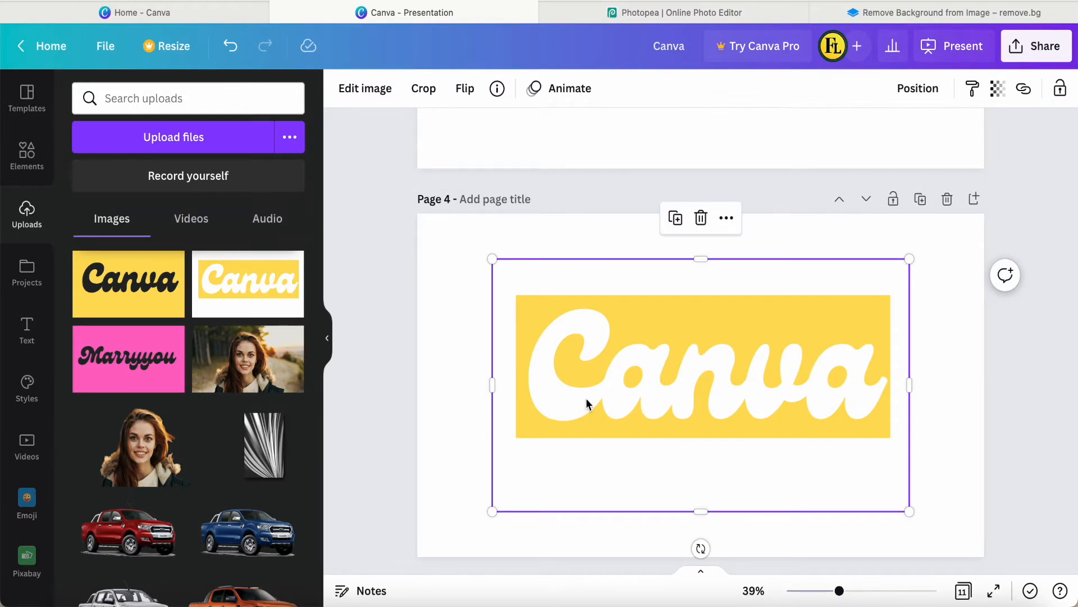
pyautogui.click(364, 90)
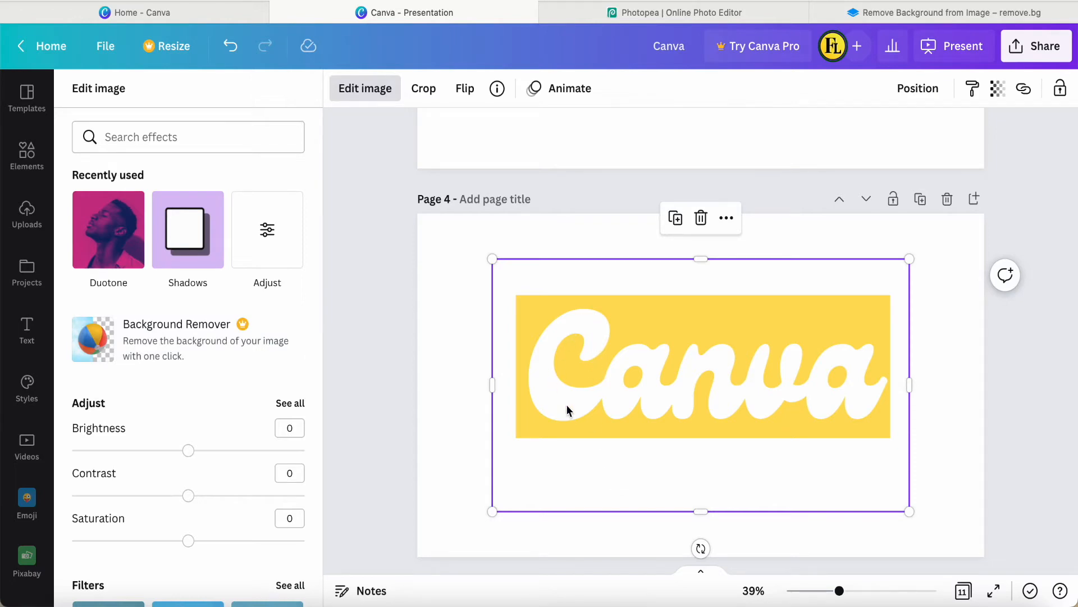
pyautogui.press('Delete')
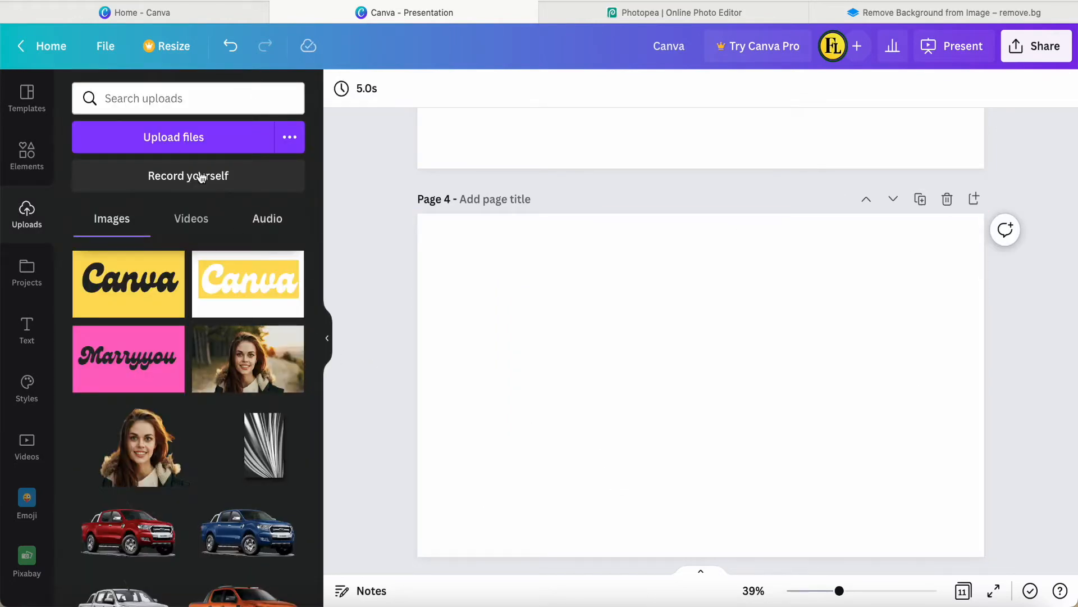
pyautogui.click(177, 138)
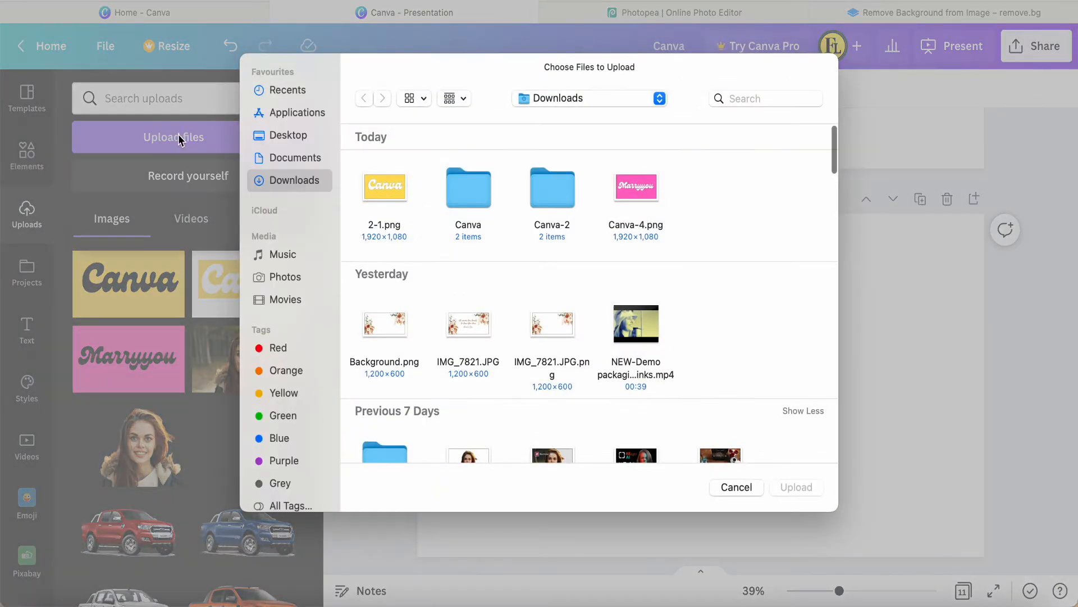
pyautogui.click(557, 202)
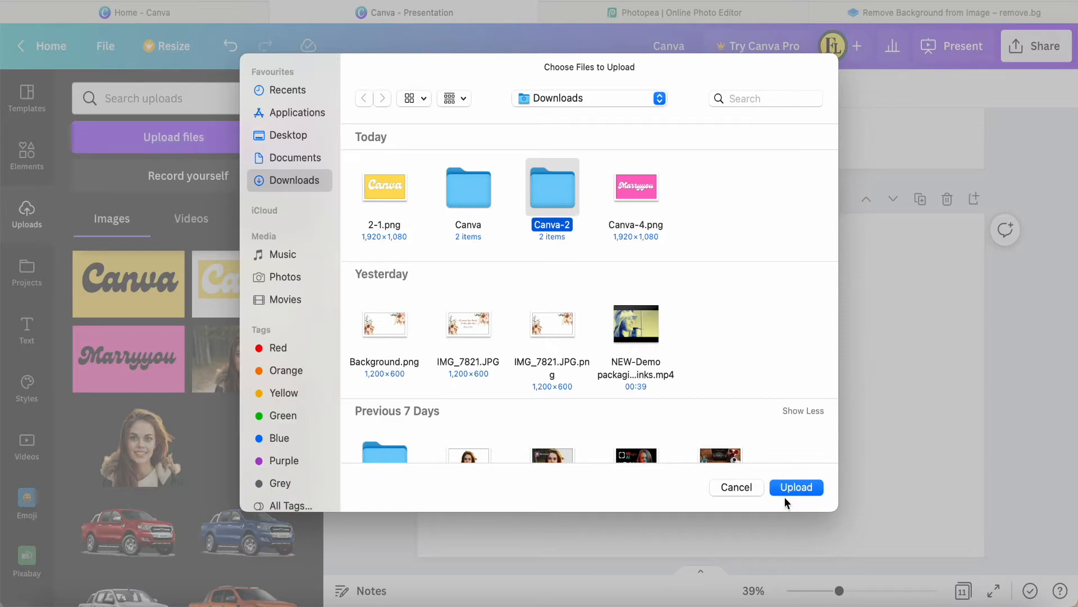
pyautogui.click(733, 487)
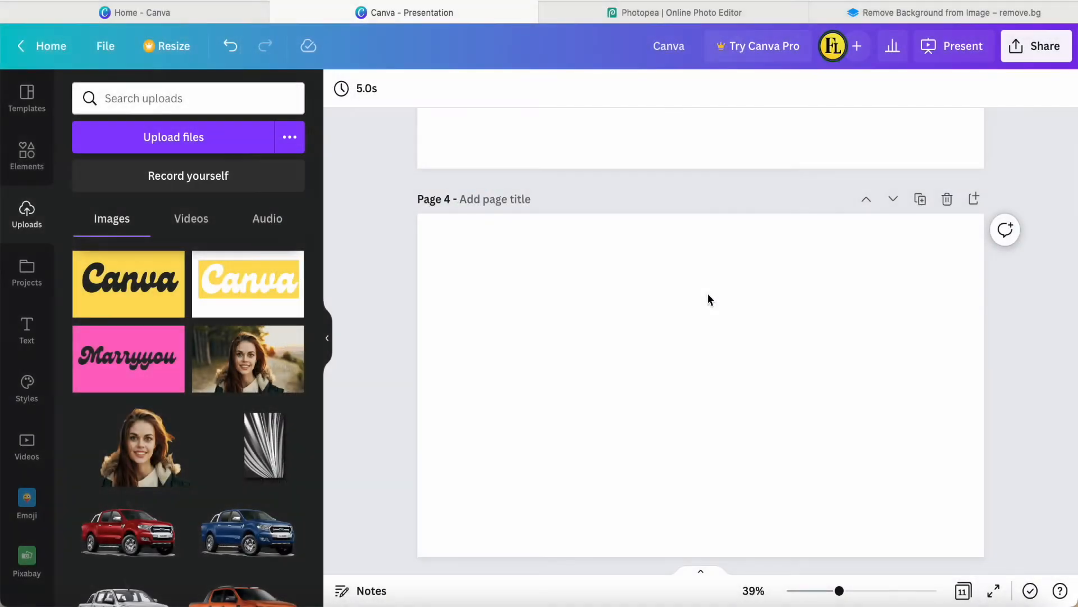
# - Switch to remove.bg and download the background-removed "Canva" image
pyautogui.click(873, 14)
pyautogui.click(769, 207)
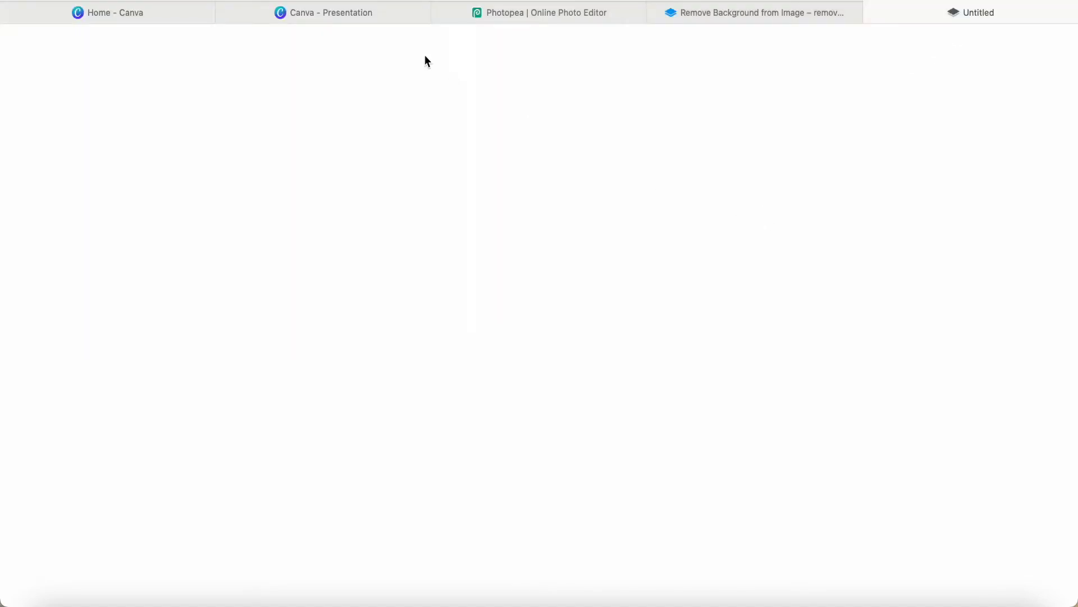
# - Return to the Canva presentation, upload 3-removebg-preview.png from Downloads and place it on the blank page 4
pyautogui.click(356, 12)
pyautogui.click(189, 149)
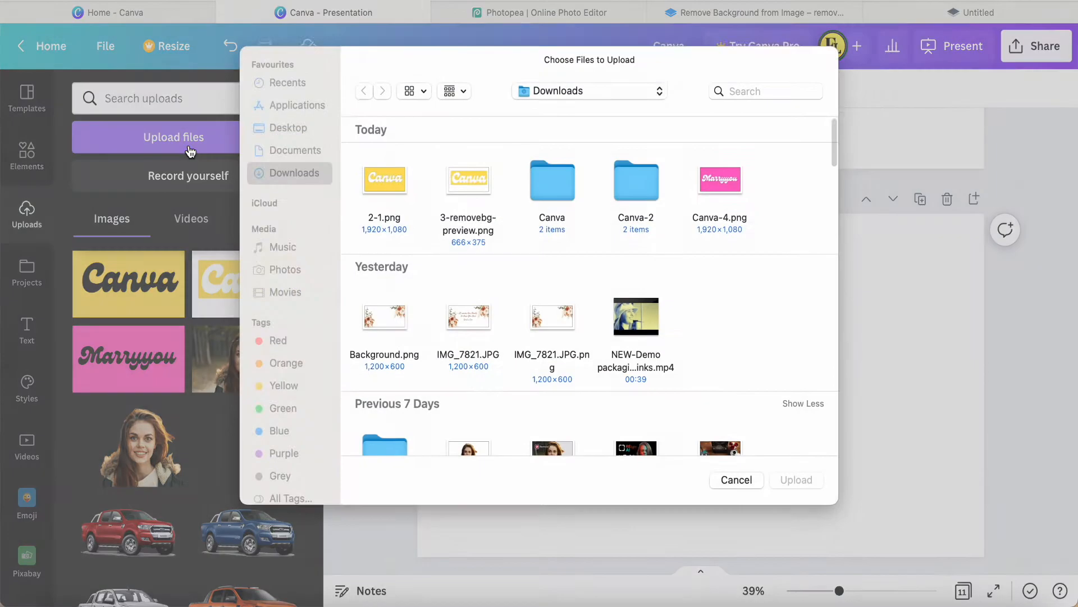
pyautogui.click(471, 191)
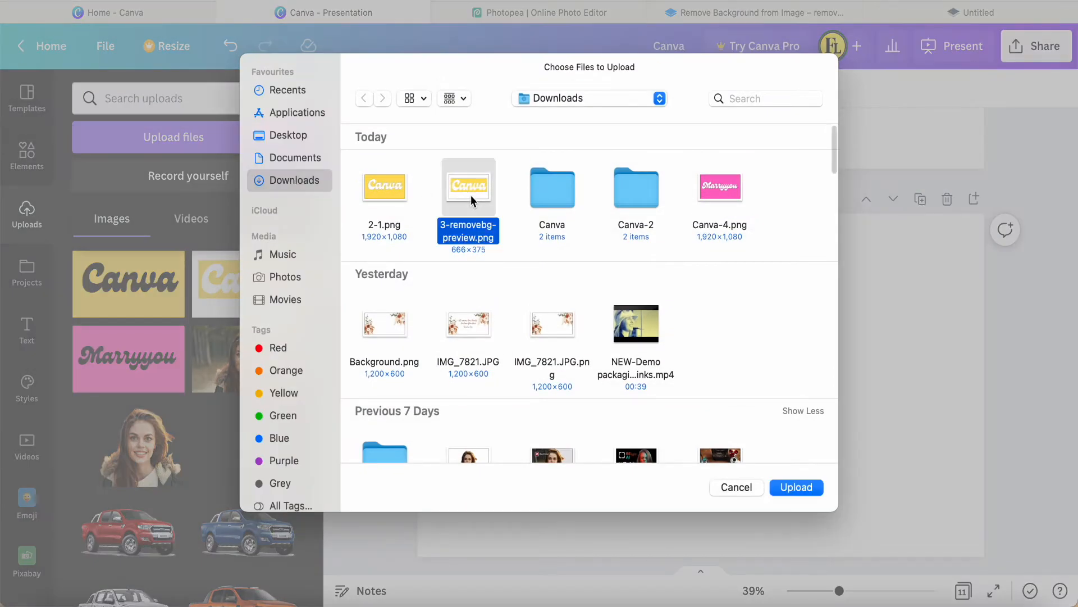
pyautogui.click(790, 486)
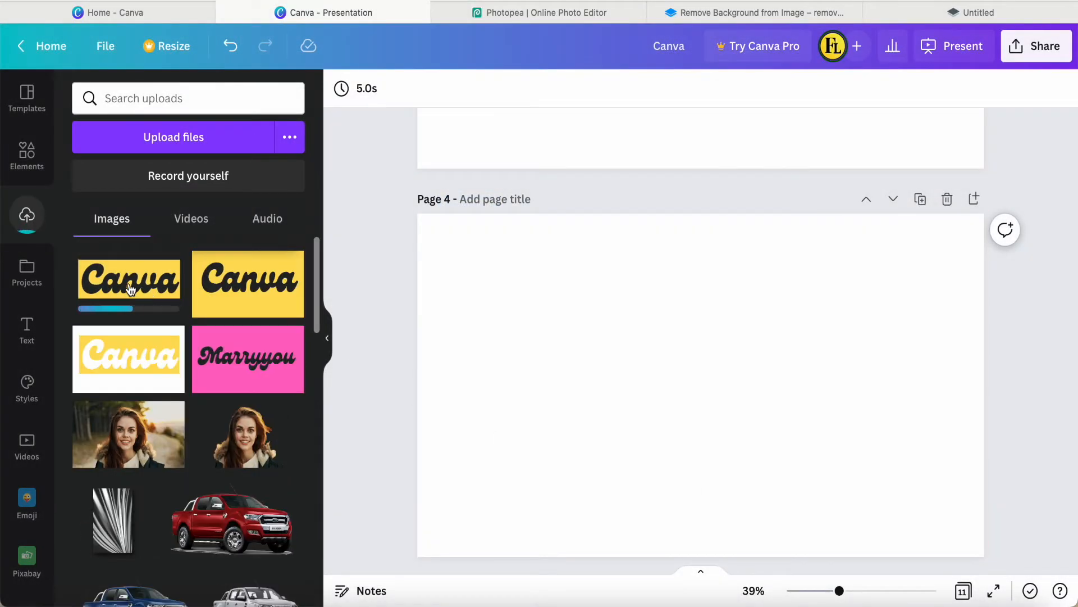
pyautogui.click(130, 289)
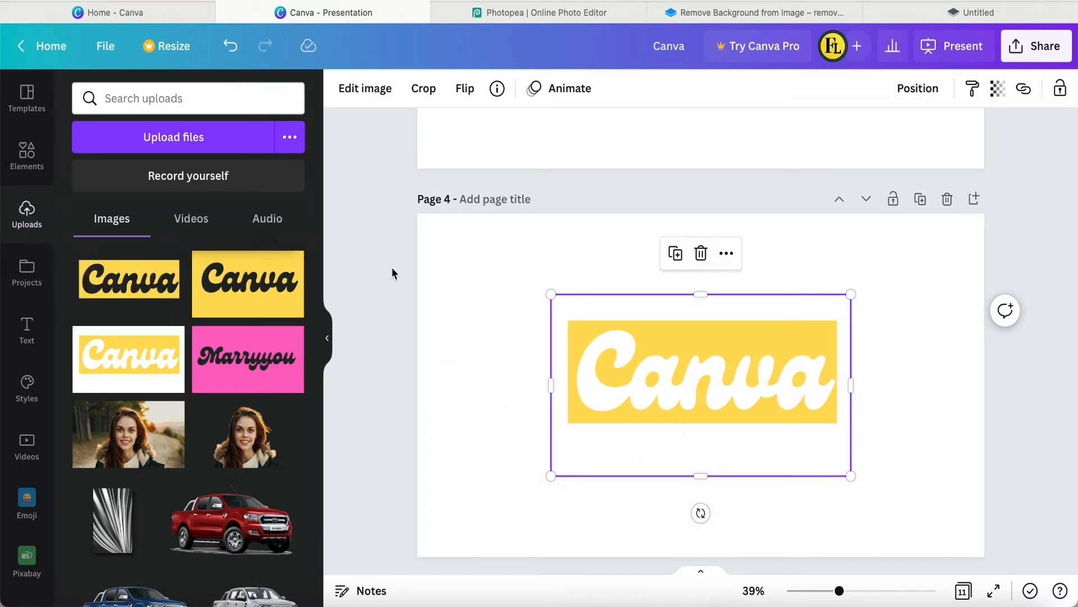
# - Add the recently used red autumn forest path photo to page 4 and set it as the page background
pyautogui.click(26, 152)
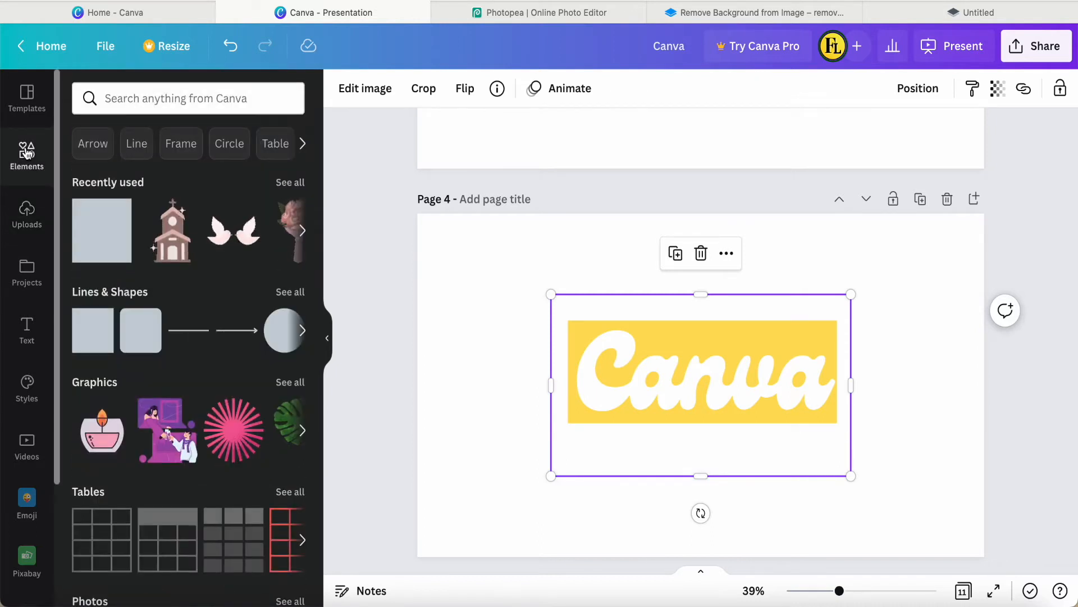
pyautogui.click(290, 183)
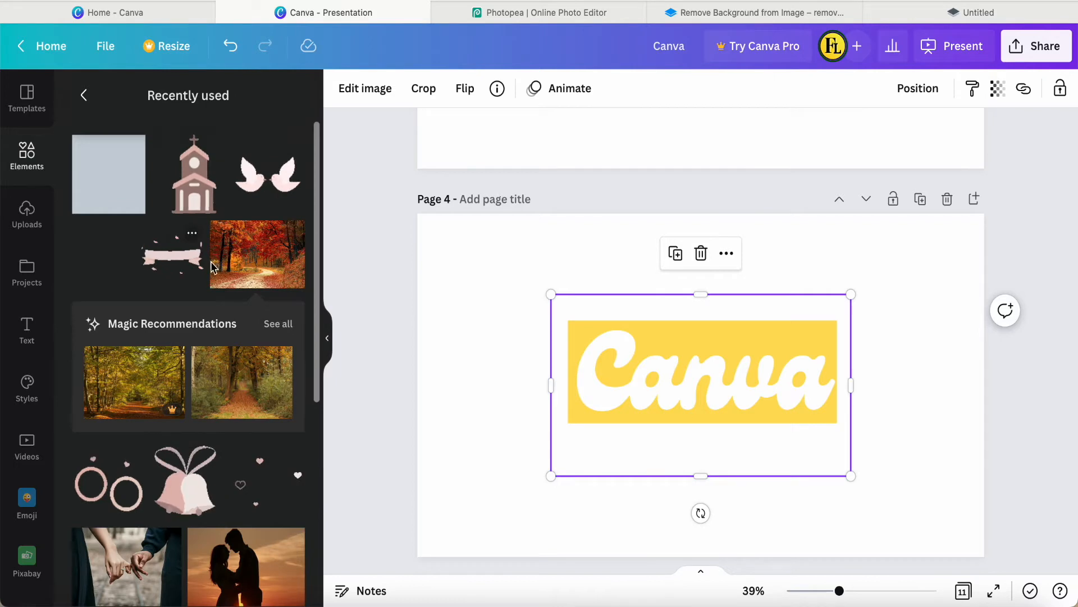
pyautogui.click(252, 272)
pyautogui.rightClick(595, 388)
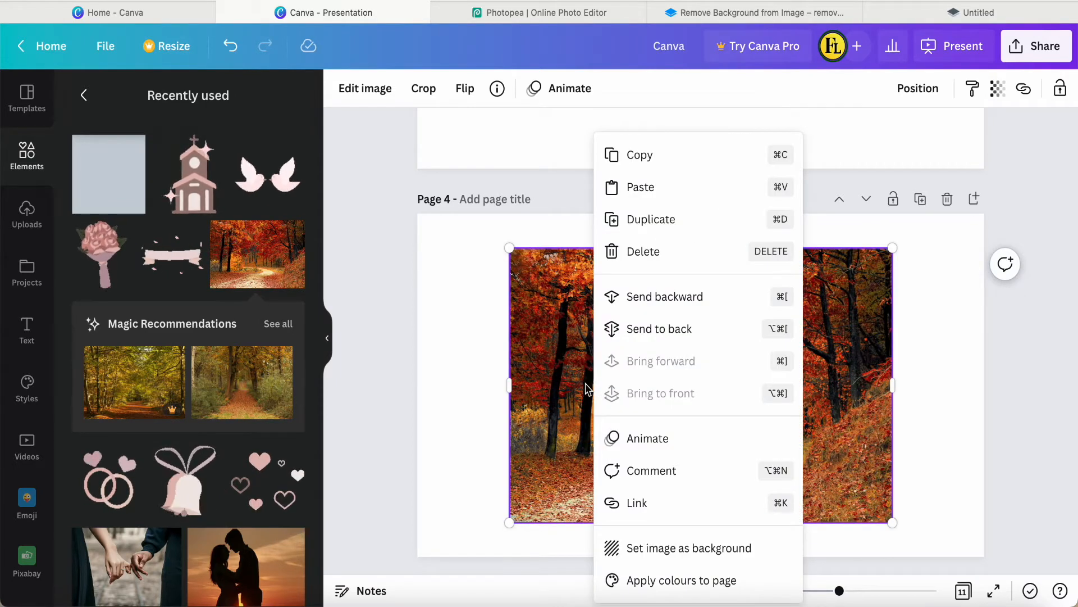
pyautogui.click(662, 548)
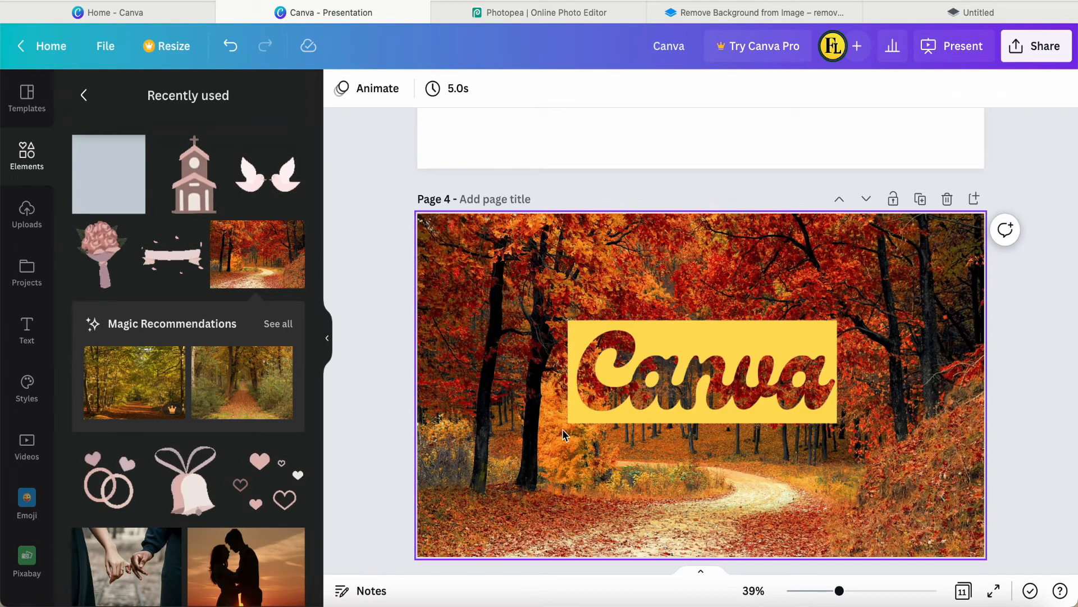
# - Crop the cut-out "Canva" image to the edges of its yellow rectangle and enlarge it to nearly the page's full width
pyautogui.click(600, 443)
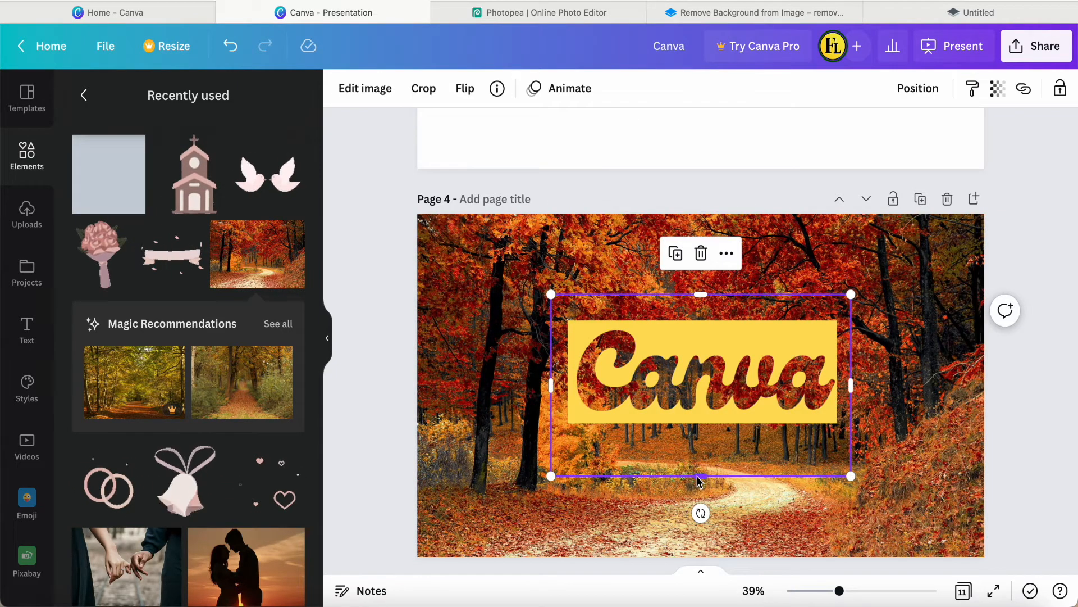
pyautogui.moveTo(700, 475); pyautogui.dragTo(700, 425)
pyautogui.moveTo(552, 360); pyautogui.dragTo(567, 365)
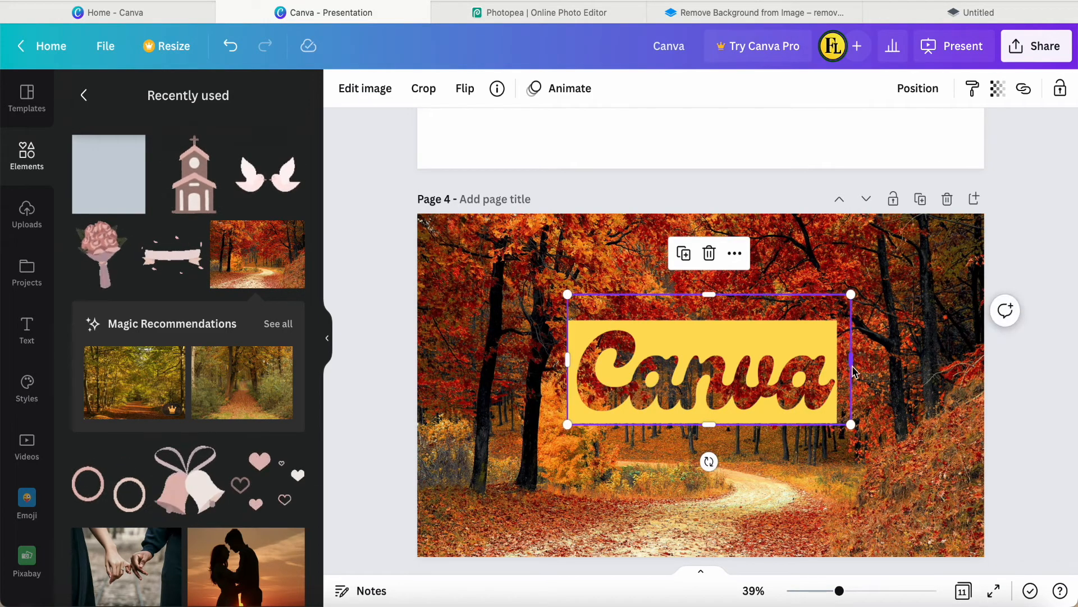
pyautogui.moveTo(854, 368); pyautogui.dragTo(838, 369)
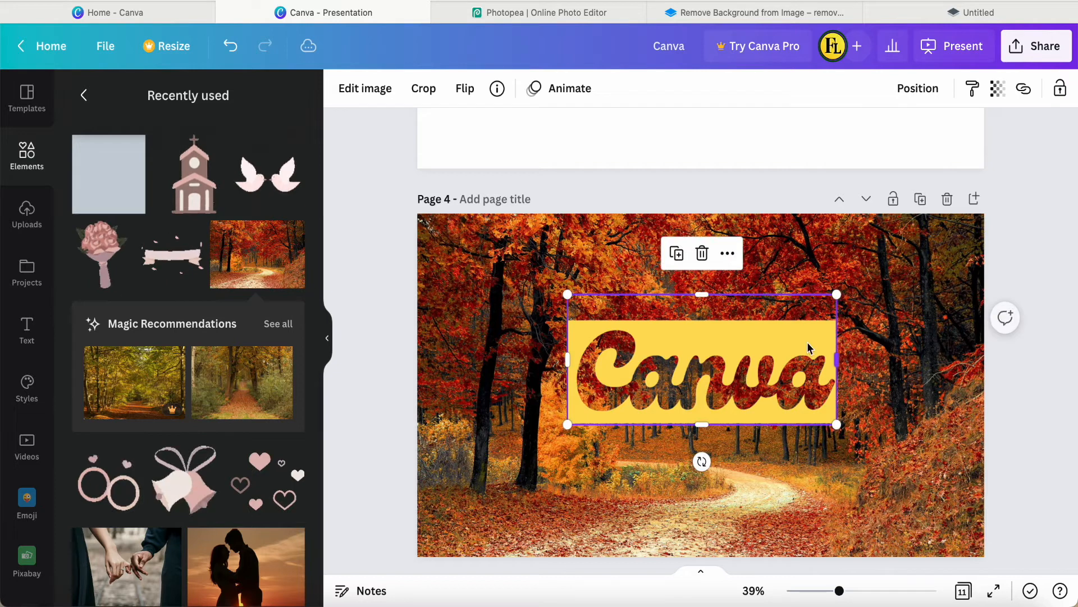
pyautogui.moveTo(706, 303); pyautogui.dragTo(706, 323)
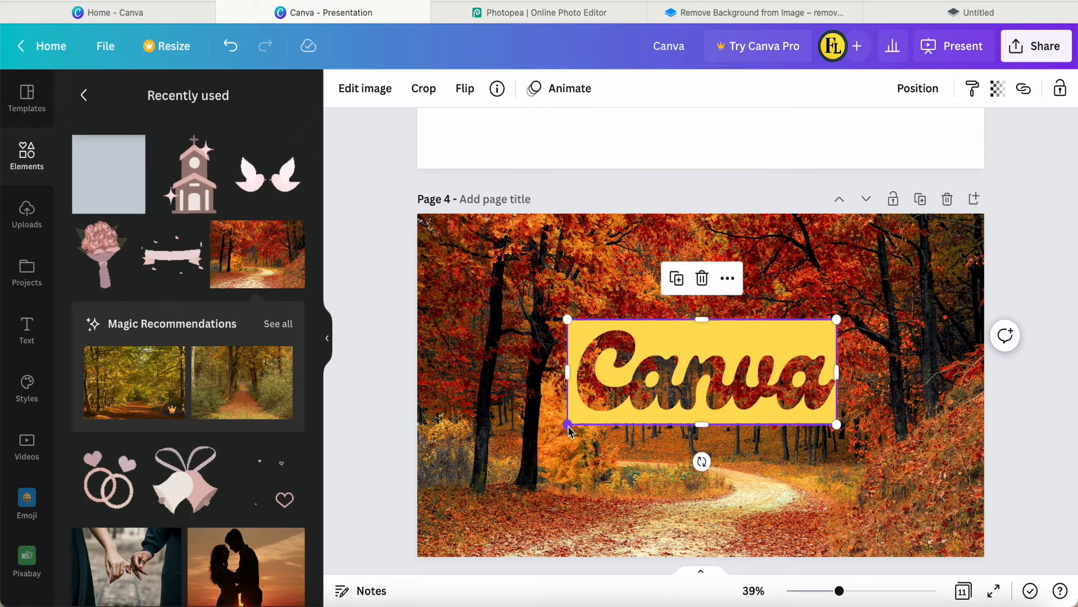
pyautogui.moveTo(568, 430); pyautogui.dragTo(464, 509)
pyautogui.moveTo(837, 322); pyautogui.dragTo(943, 260)
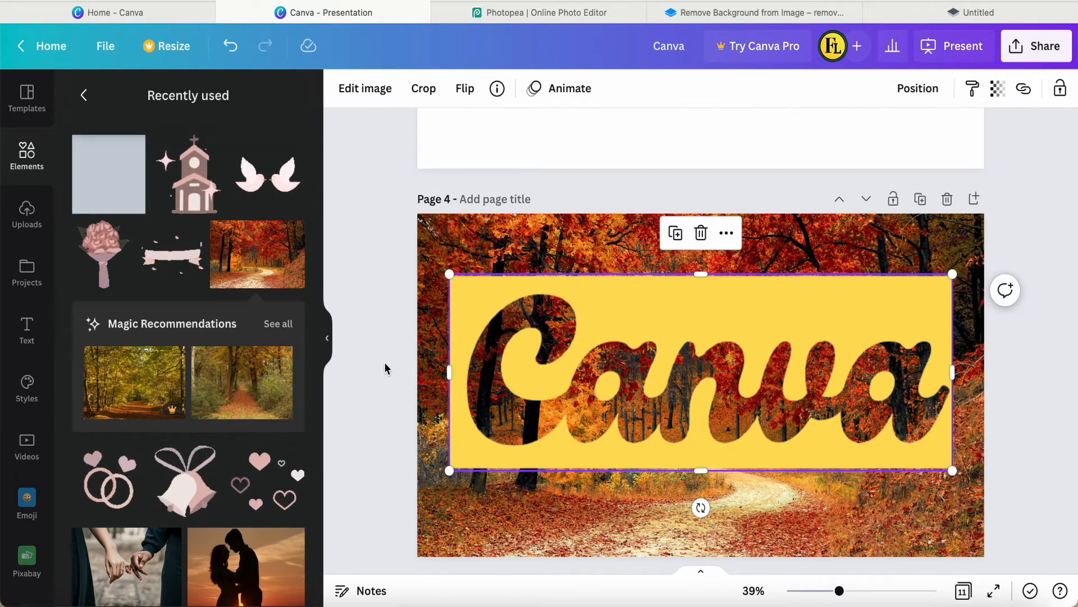
# - Give the cut-out "Canva" image the Cherry Duotone effect and set its highlights colour to white
pyautogui.scroll(-1, 385, 362)
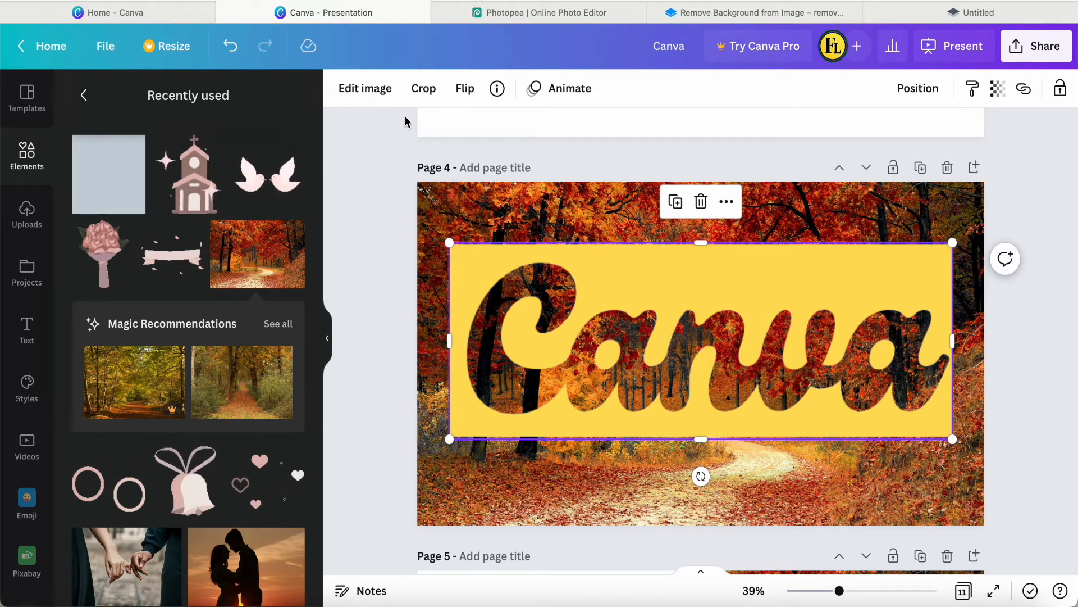
pyautogui.click(366, 89)
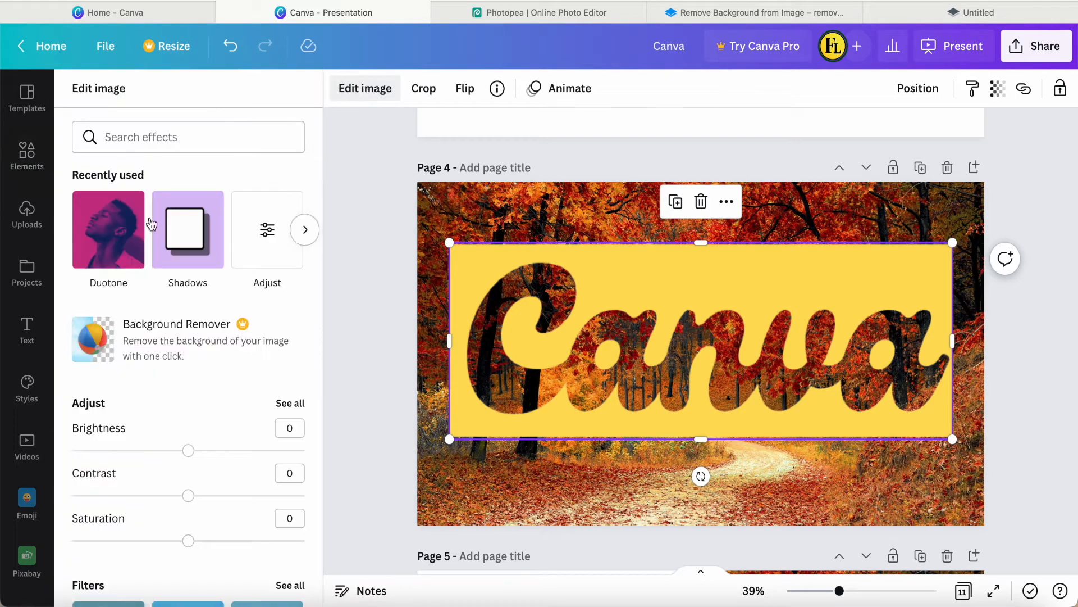
pyautogui.click(105, 239)
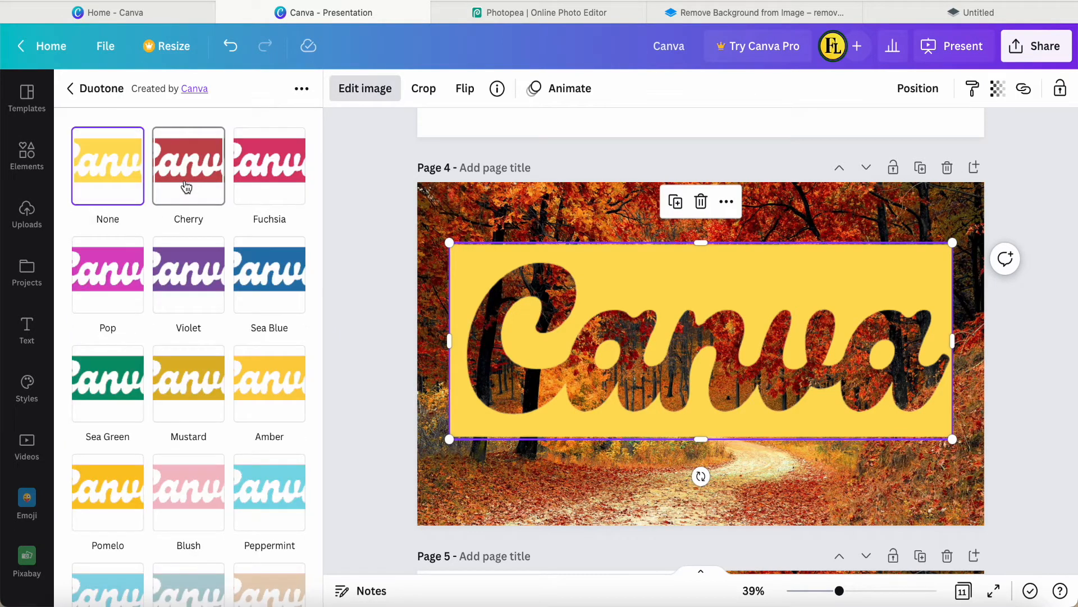
pyautogui.click(187, 187)
pyautogui.click(187, 187)
pyautogui.click(286, 152)
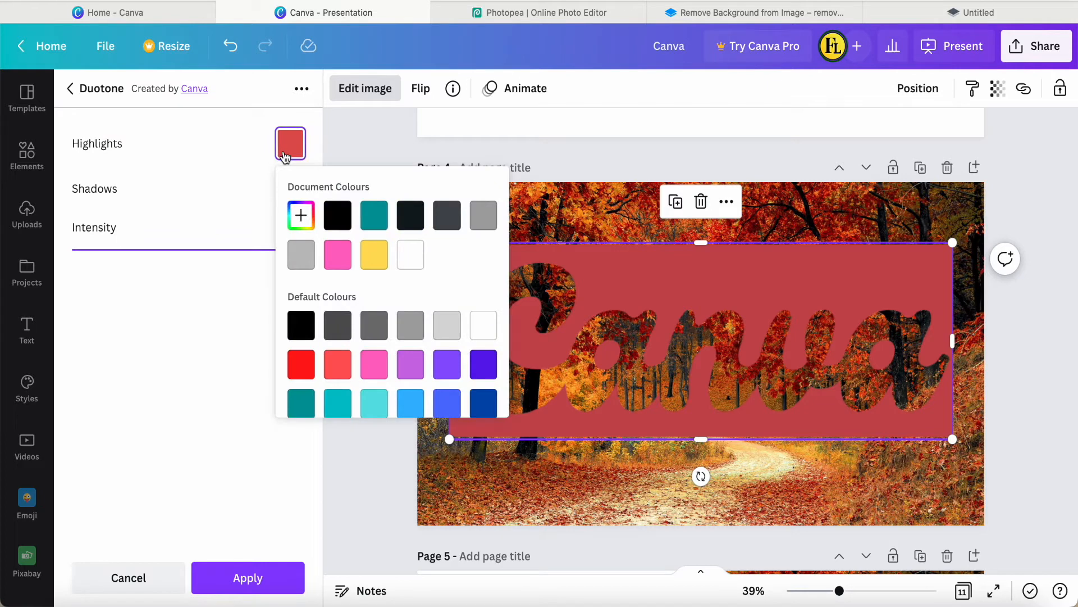
pyautogui.click(411, 255)
pyautogui.click(239, 207)
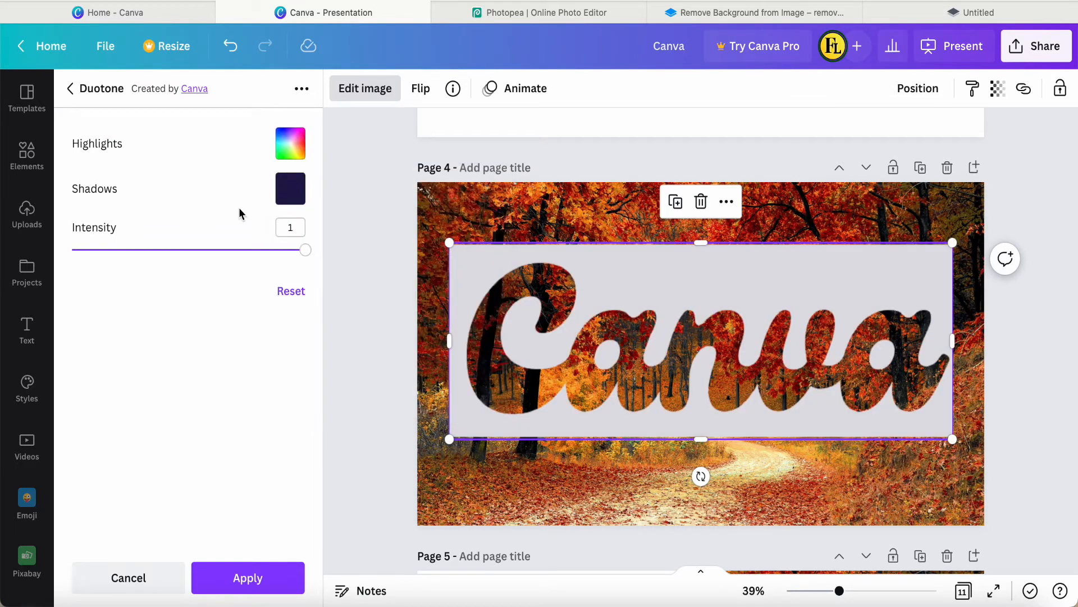
# - Set the Duotone shadows colour to white and apply the effect to the "Canva" image
pyautogui.click(292, 196)
pyautogui.click(410, 300)
pyautogui.click(216, 336)
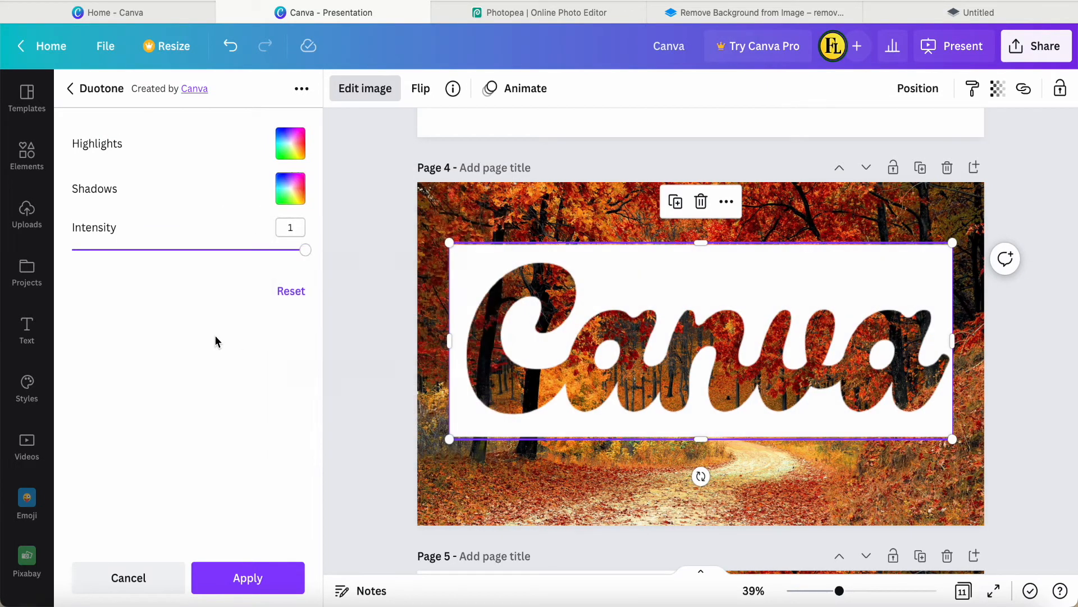
pyautogui.click(253, 579)
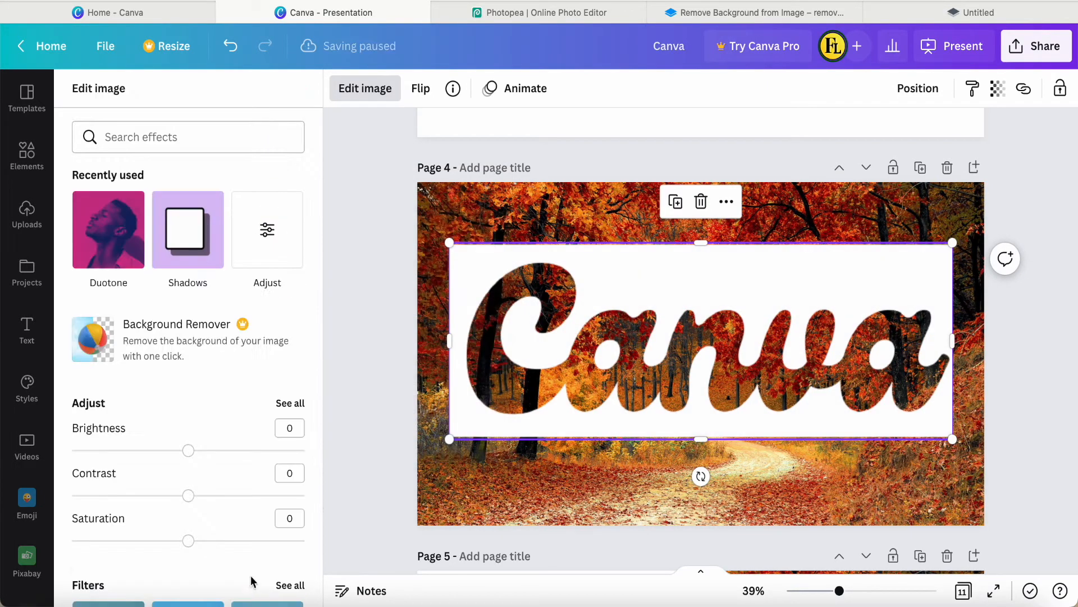
# - Add the recently used square shape to page 4 and colour it white
pyautogui.click(374, 379)
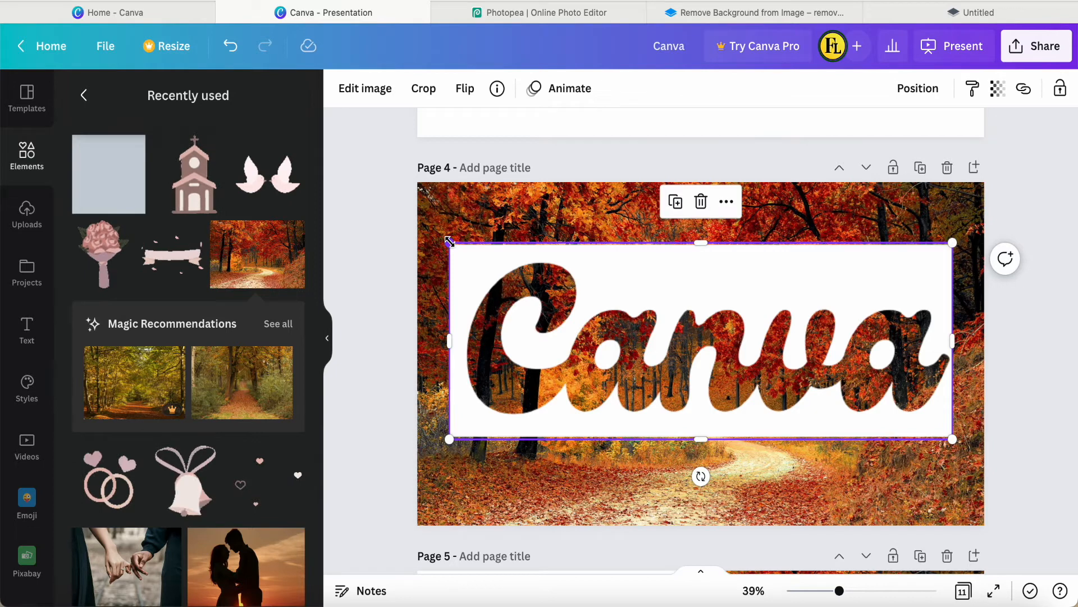
pyautogui.click(108, 185)
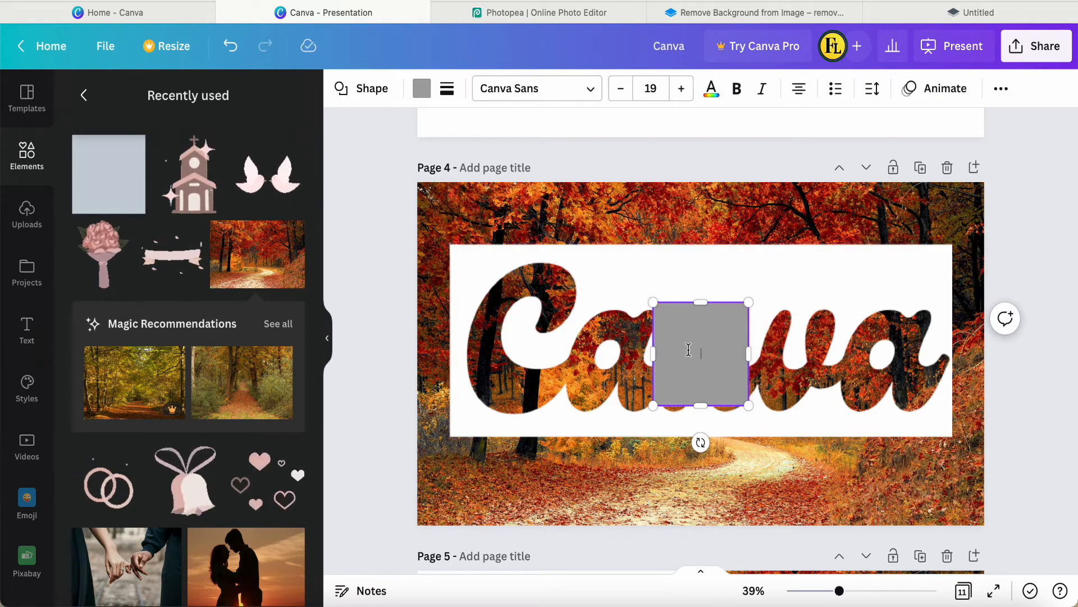
pyautogui.click(421, 89)
pyautogui.click(249, 215)
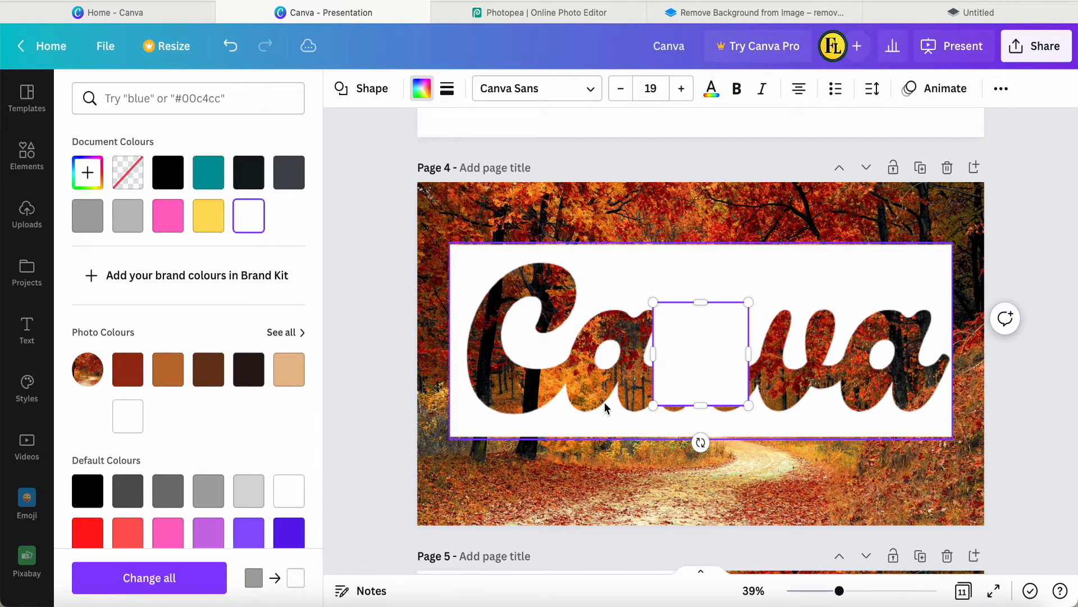
# - Stretch the white square into a band covering the photo above the "Canva" cut-out, and place a taller duplicate over the photo below it
pyautogui.doubleClick(709, 349)
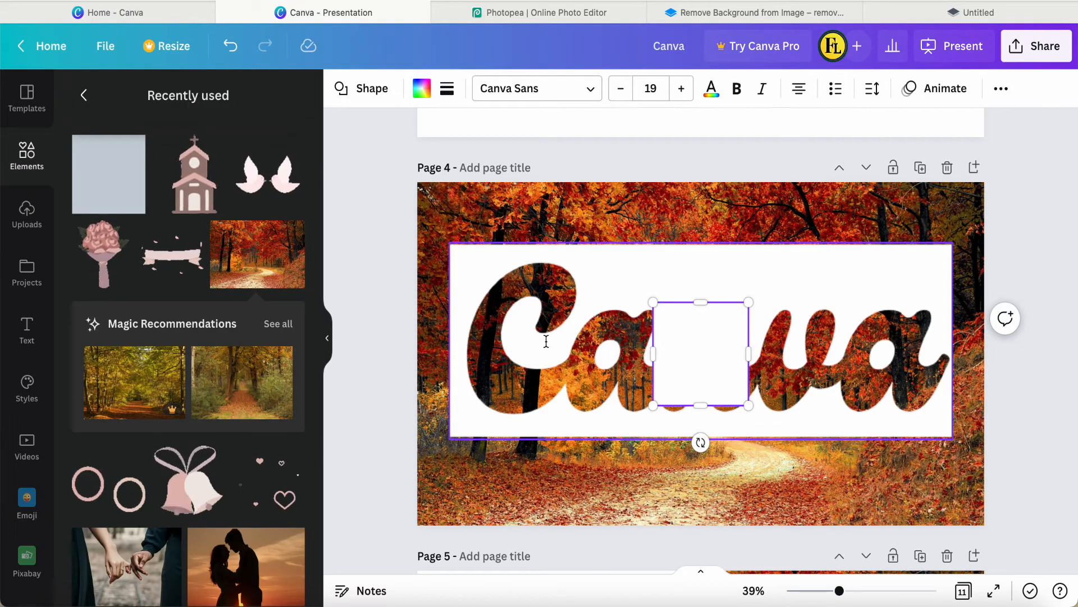
pyautogui.moveTo(681, 376); pyautogui.dragTo(414, 257)
pyautogui.moveTo(478, 234); pyautogui.dragTo(986, 200)
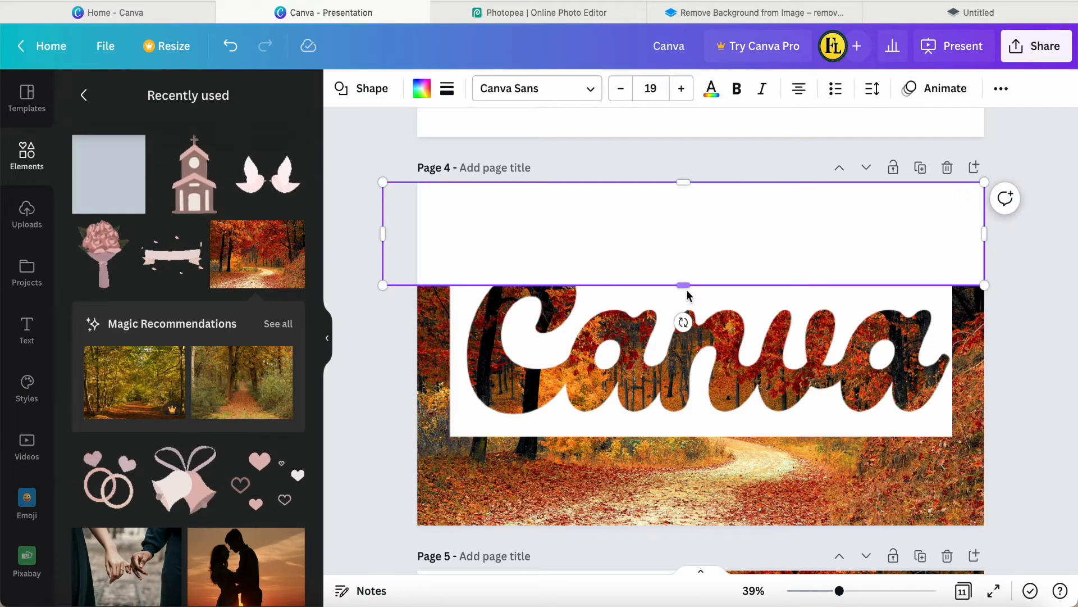
pyautogui.moveTo(684, 285); pyautogui.dragTo(695, 254)
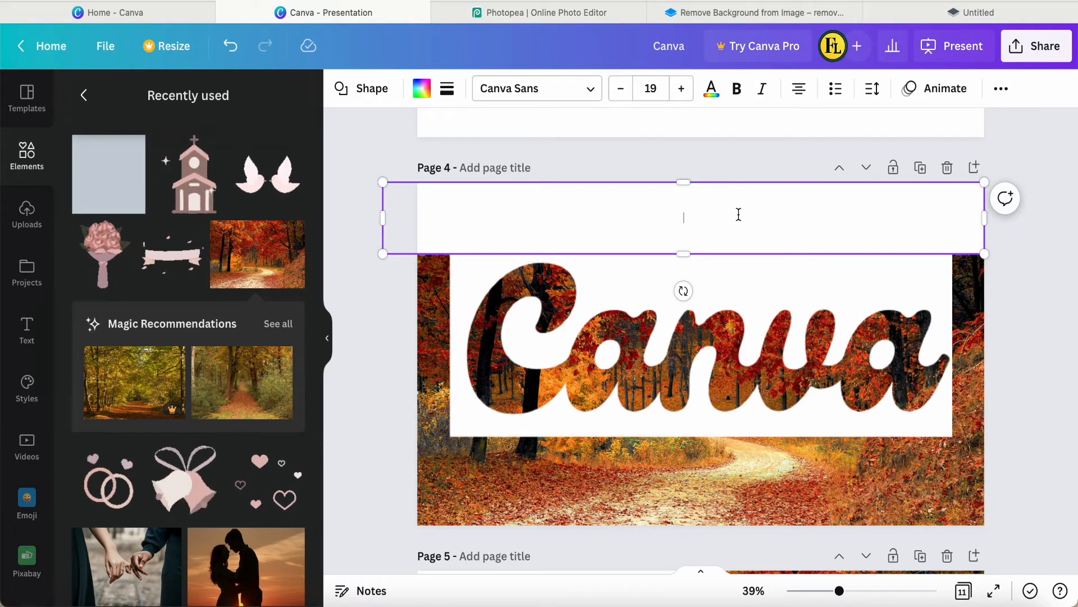
pyautogui.click(1008, 284)
pyautogui.moveTo(766, 217); pyautogui.dragTo(778, 217)
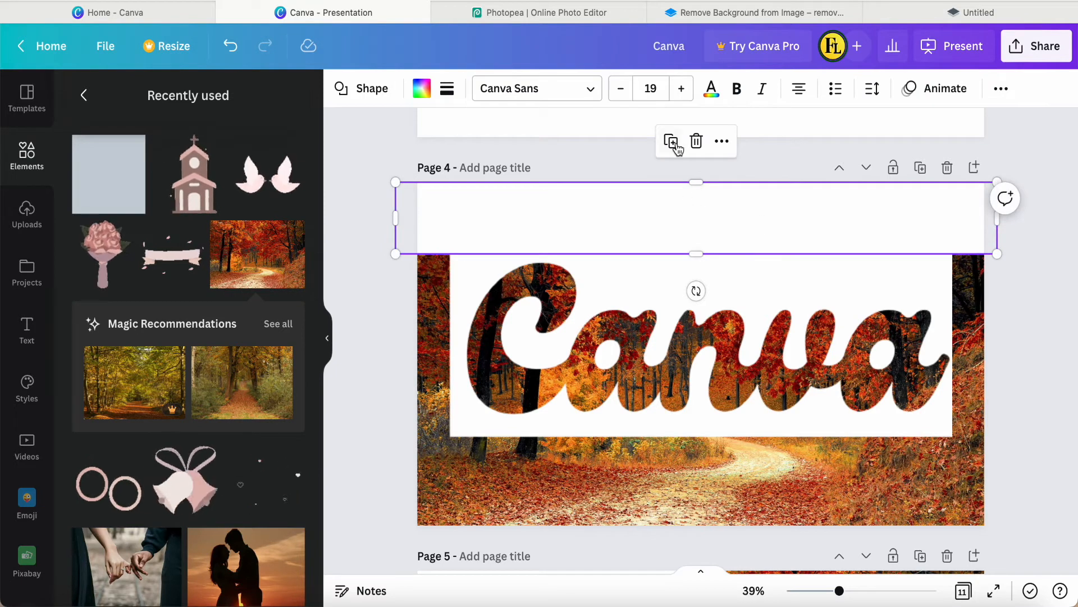
pyautogui.moveTo(701, 224); pyautogui.dragTo(700, 536)
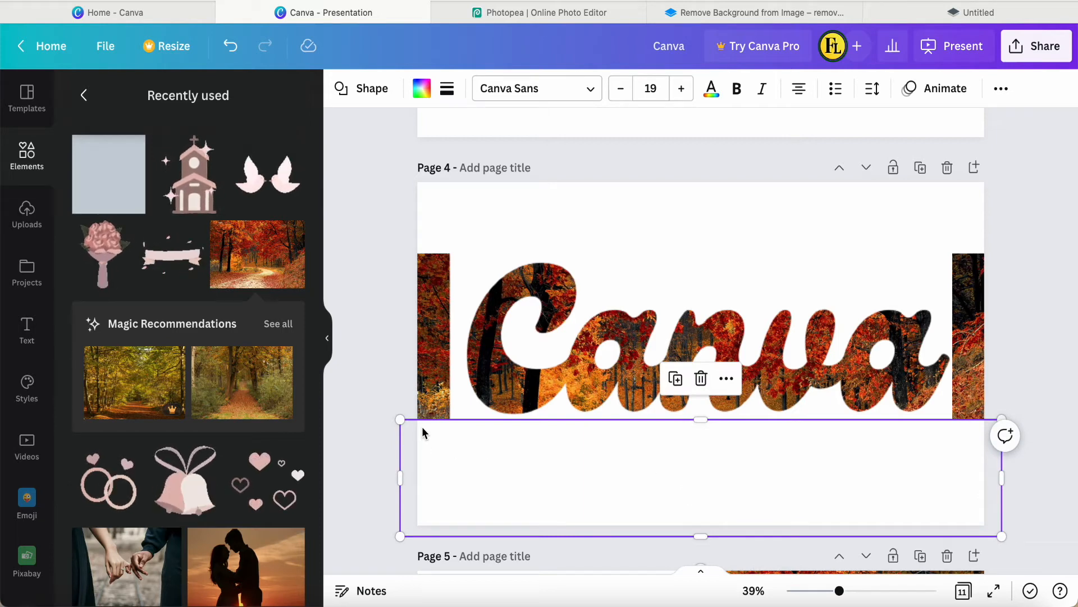
# - Cover the photo strip left of the "Canva" cut-out with another square coloured white, and place a duplicate over the strip on its right
pyautogui.click(85, 169)
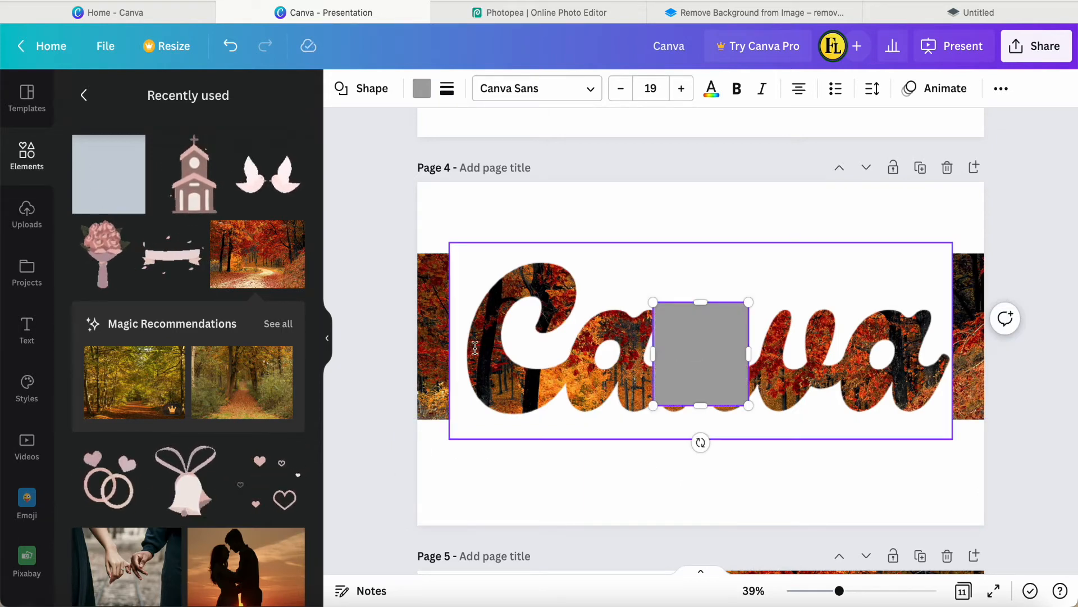
pyautogui.press('Escape')
pyautogui.moveTo(708, 378); pyautogui.dragTo(412, 434)
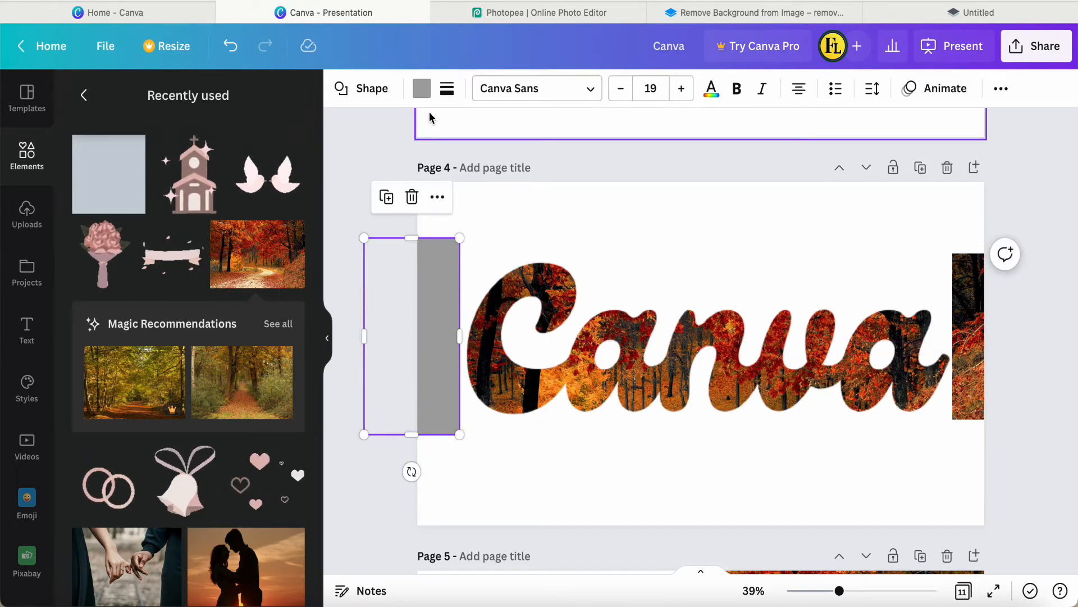
pyautogui.click(422, 88)
pyautogui.click(257, 222)
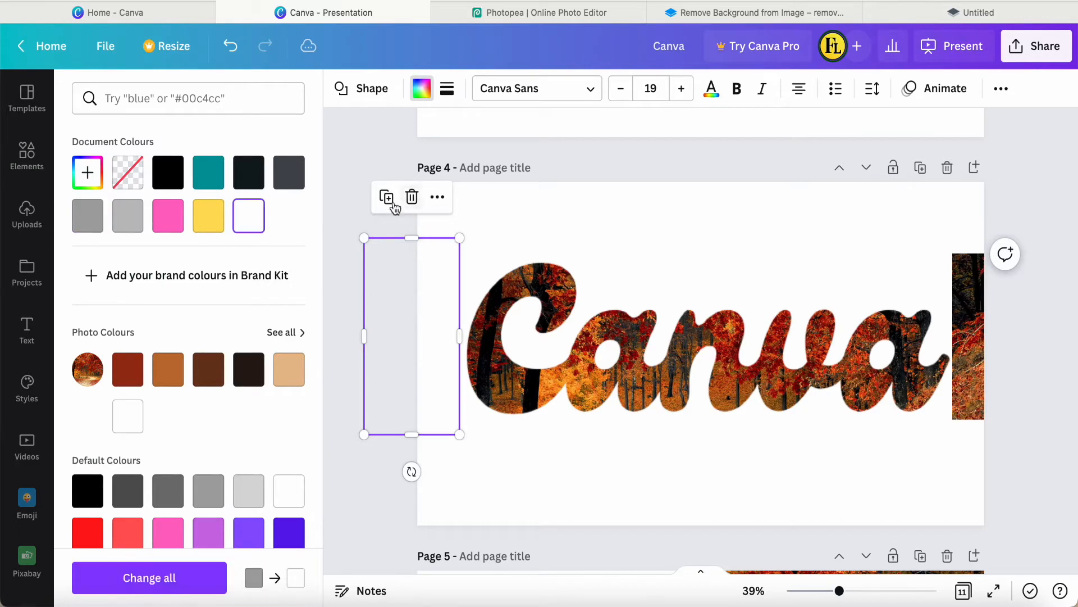
pyautogui.moveTo(436, 344); pyautogui.dragTo(1016, 349)
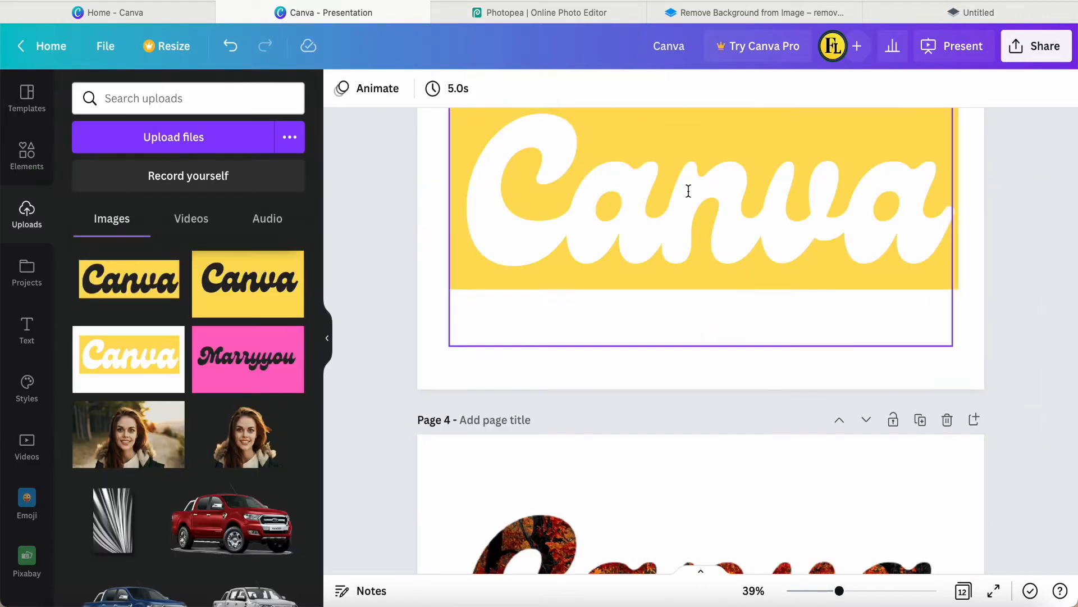
# - Copy the white "Canva" text from page 2 and paste it onto page 4
pyautogui.scroll(10, 689, 190)
pyautogui.click(672, 318)
pyautogui.rightClick(677, 325)
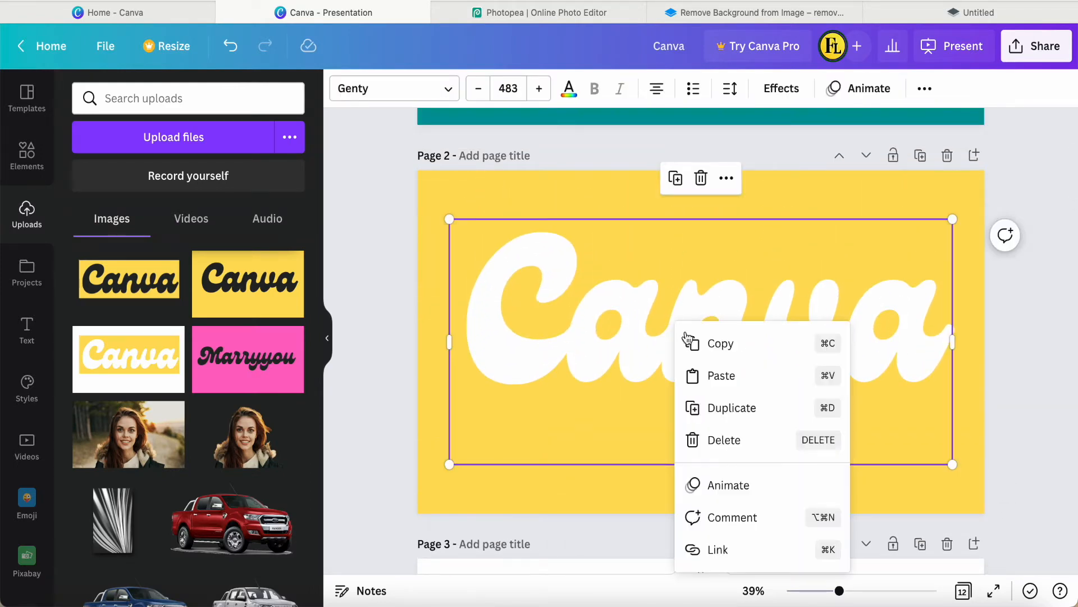
pyautogui.click(714, 344)
pyautogui.scroll(-15, 713, 344)
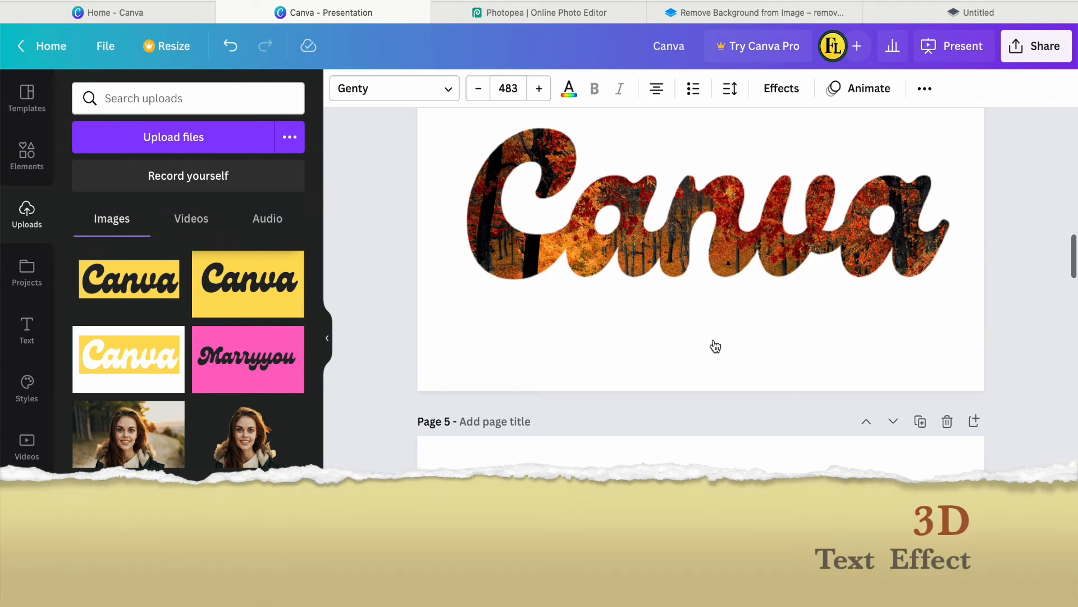
pyautogui.rightClick(679, 281)
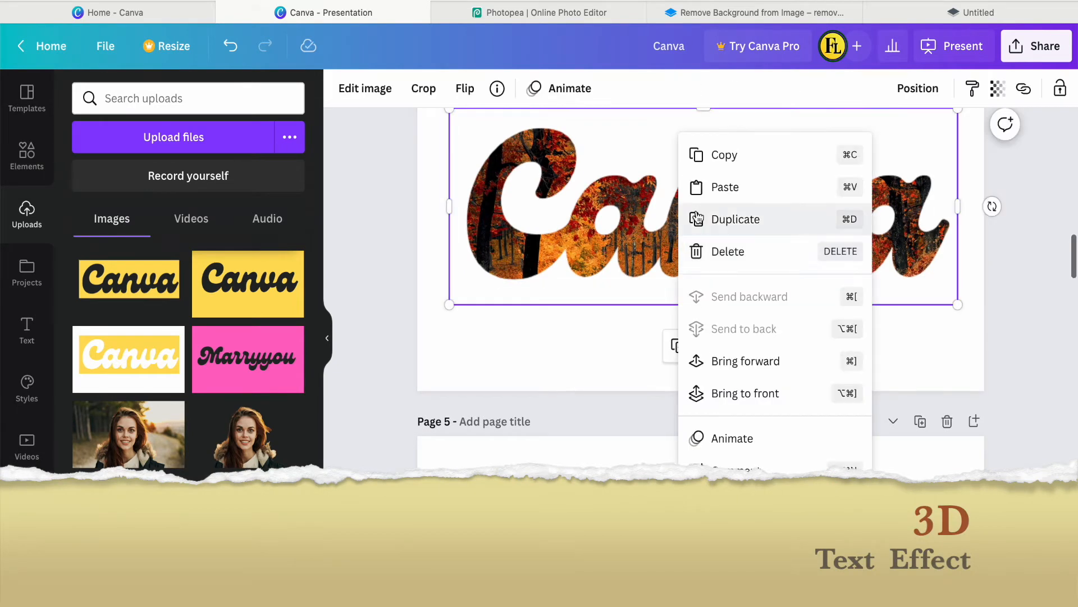
pyautogui.click(714, 193)
pyautogui.scroll(2, 709, 225)
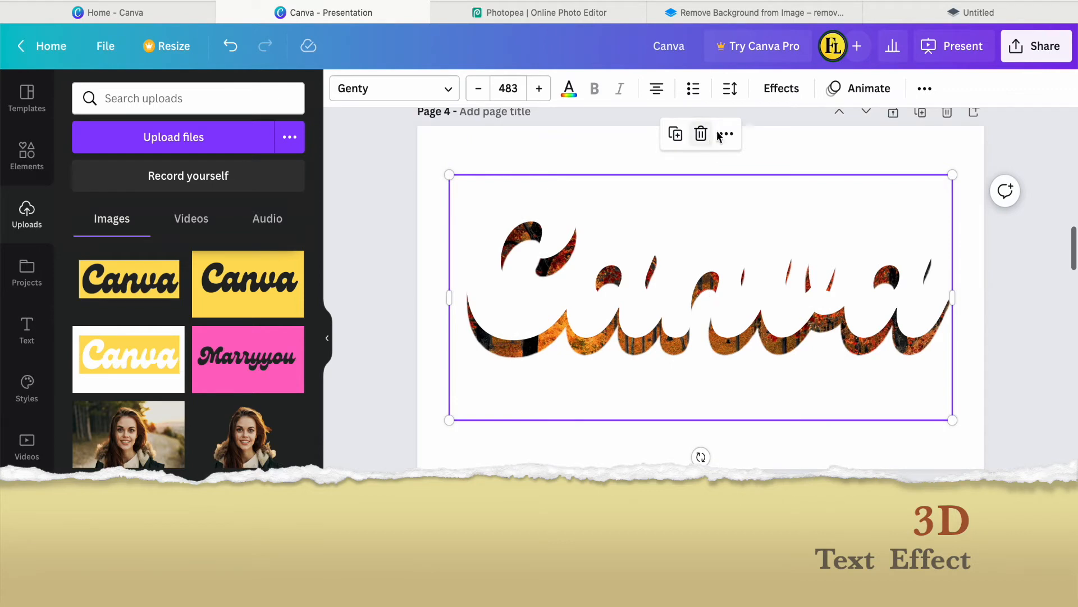
# - Give the pasted "Canva" text the Hollow effect with a thickness of 14
pyautogui.click(775, 93)
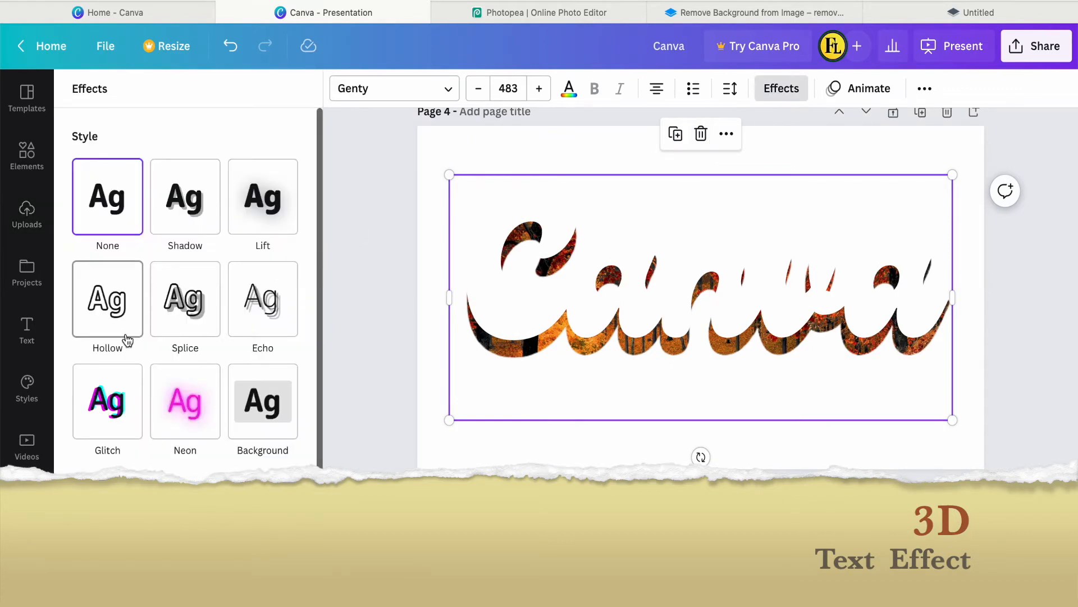
pyautogui.click(107, 317)
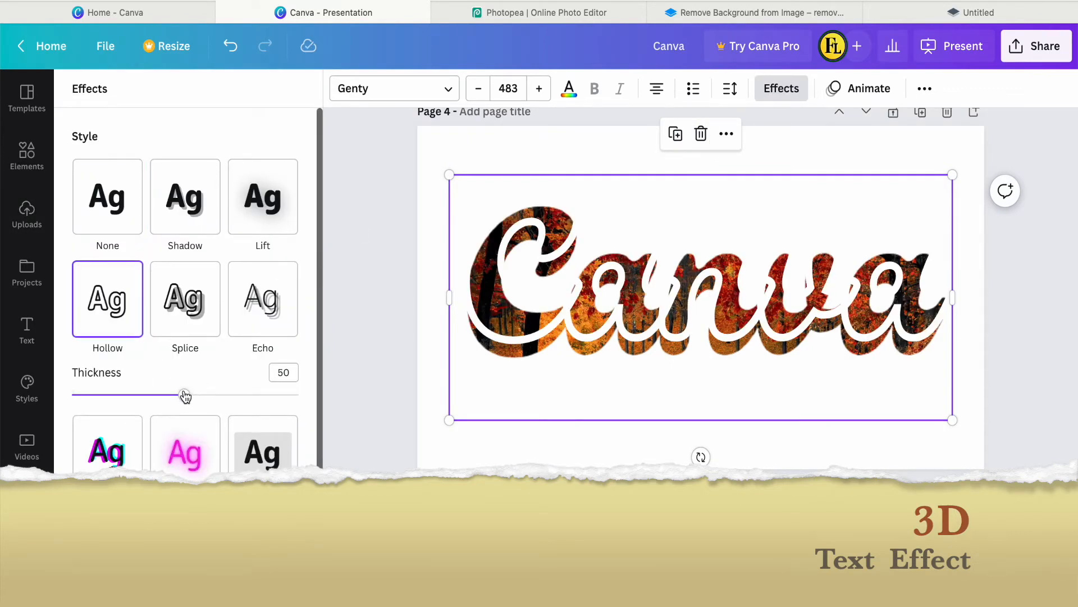
pyautogui.moveTo(185, 397); pyautogui.dragTo(110, 404)
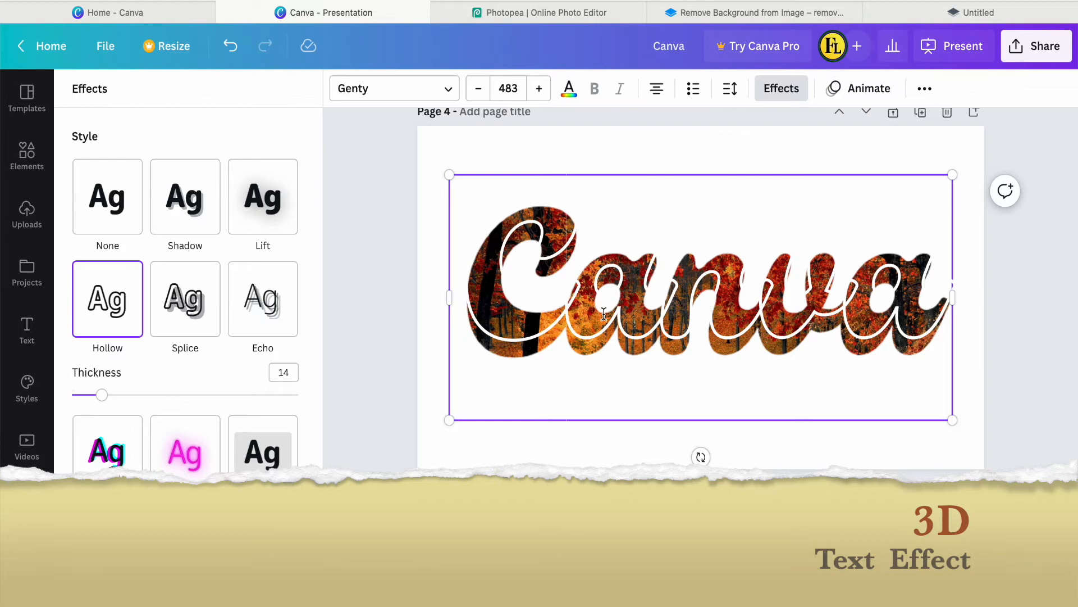
pyautogui.click(365, 396)
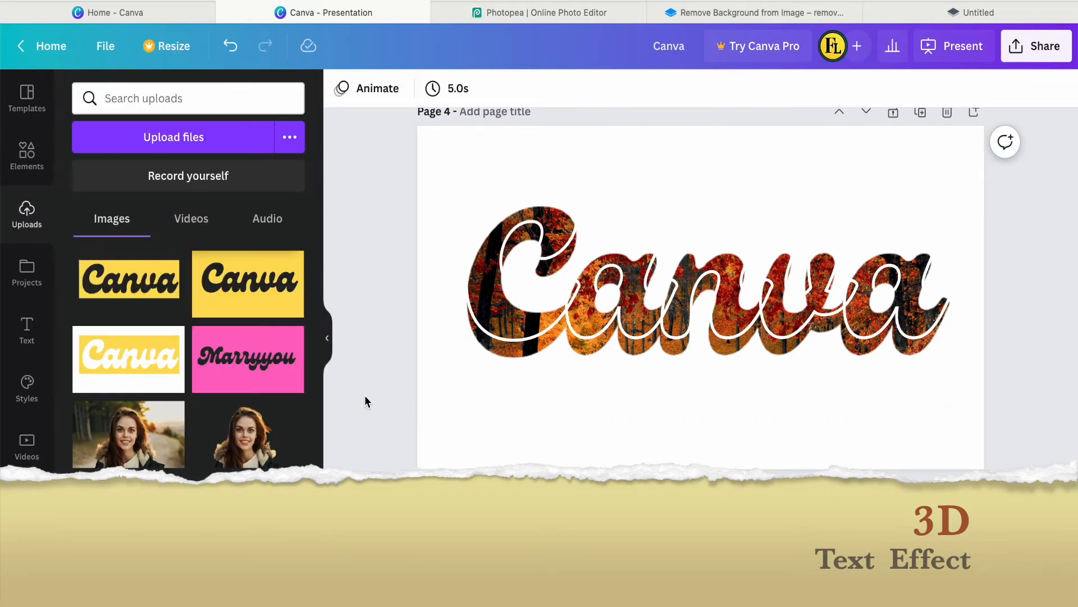
# - Move the hollow "Canva" text down over the forest-filled lettering, and remove the hollow text from page 4
pyautogui.click(550, 382)
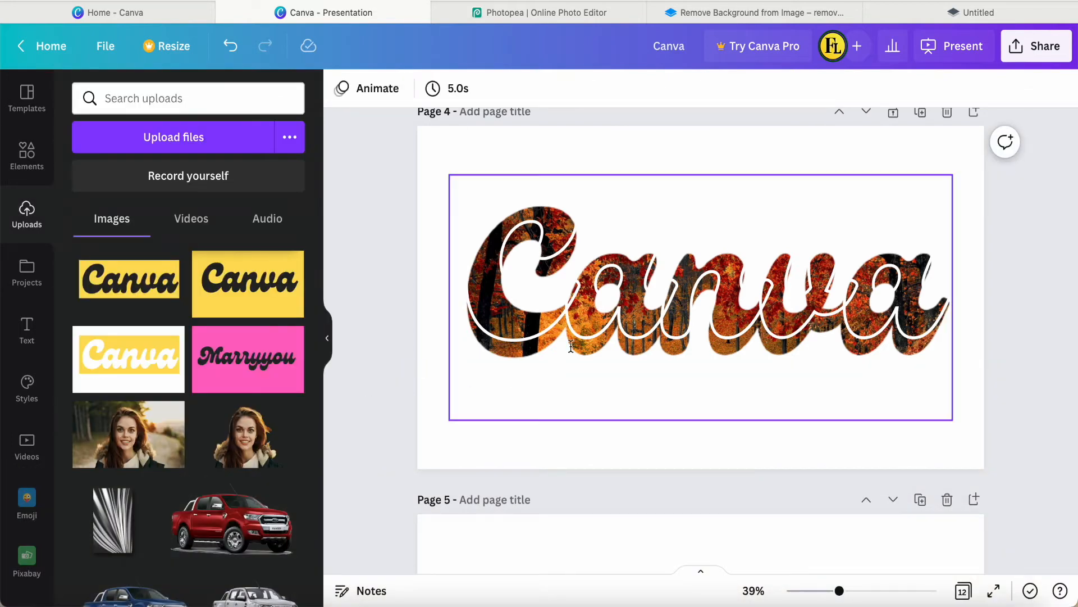
pyautogui.moveTo(599, 315); pyautogui.dragTo(599, 330)
pyautogui.click(389, 377)
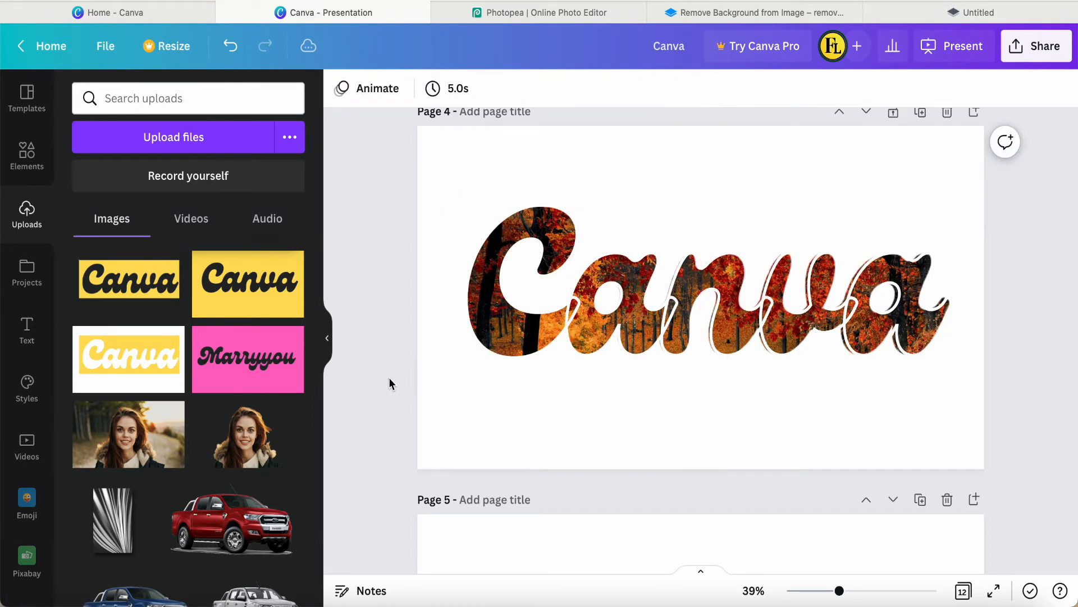
pyautogui.click(658, 324)
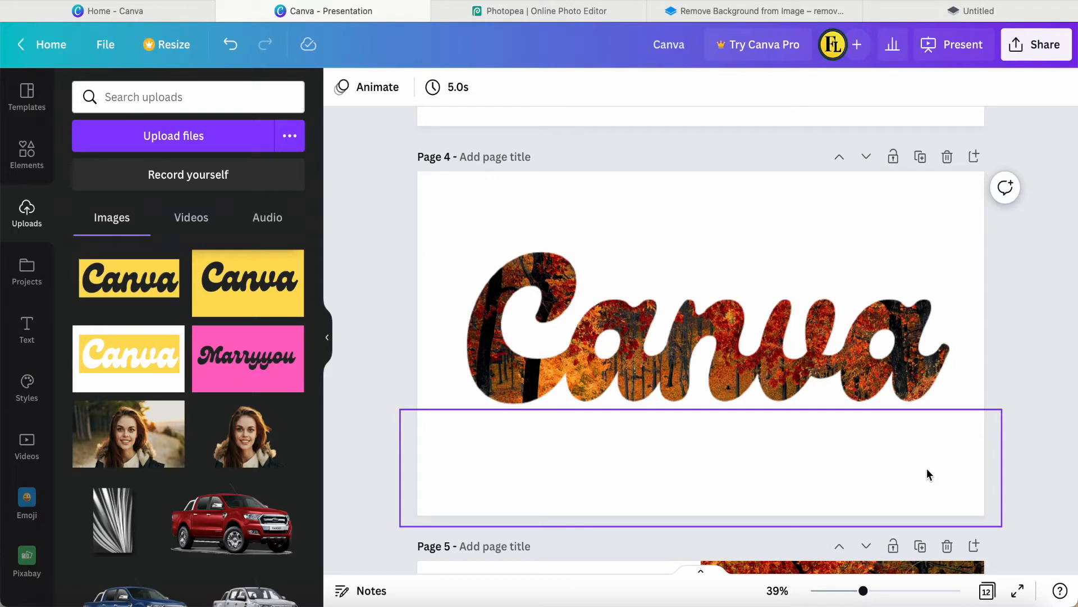
# - Download page 4 as a PNG at 1,920 × 1,080 px
pyautogui.click(1016, 46)
pyautogui.click(903, 436)
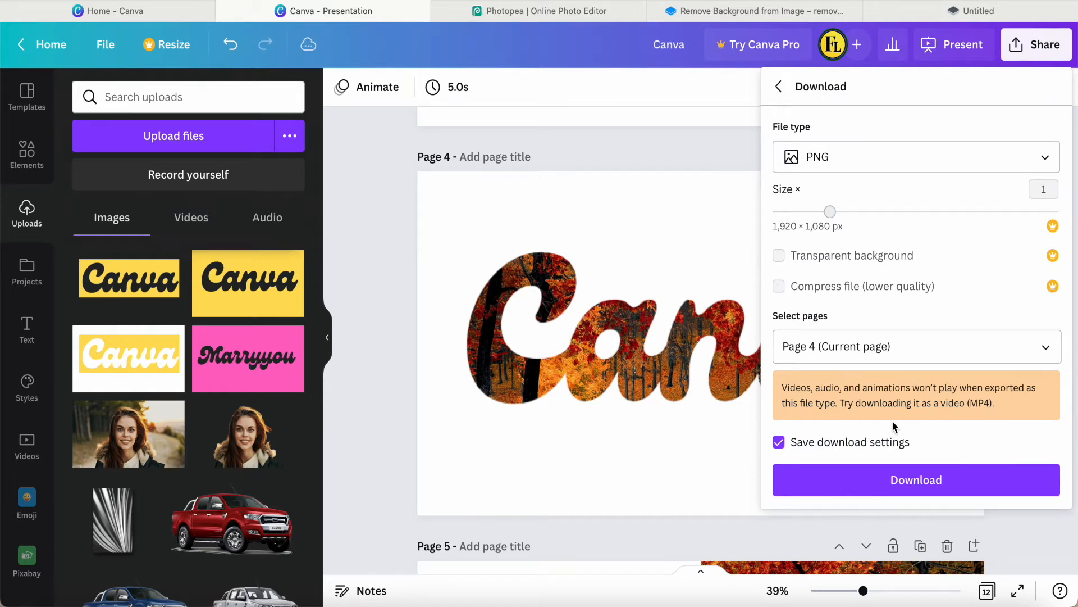
pyautogui.click(925, 489)
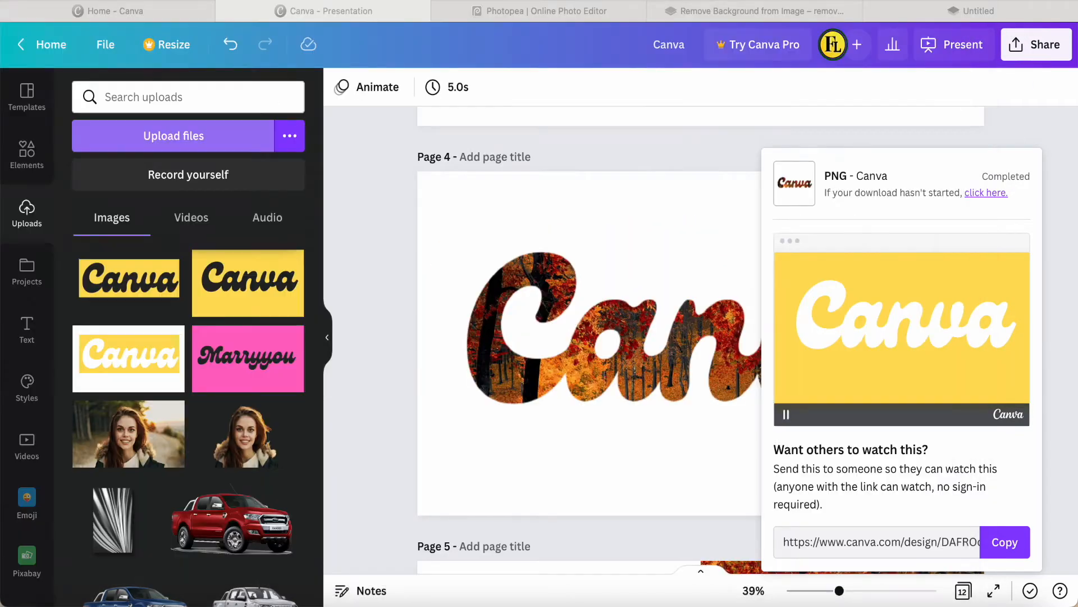
# - Upload the file Canva-3.png from the Downloads folder to the design's uploads
pyautogui.click(155, 140)
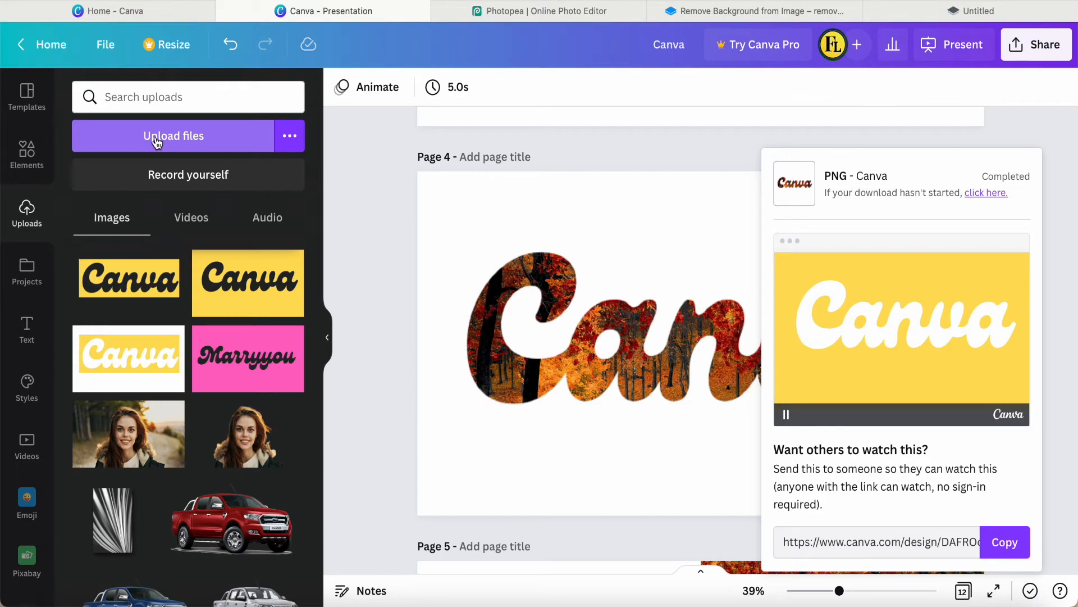
pyautogui.click(156, 141)
pyautogui.click(382, 295)
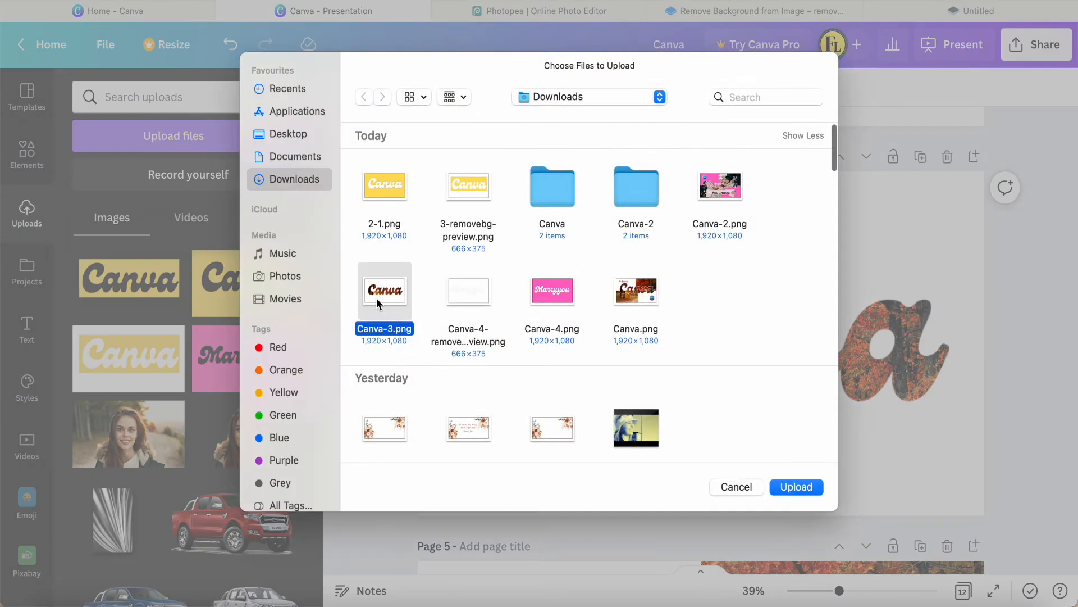
pyautogui.click(789, 487)
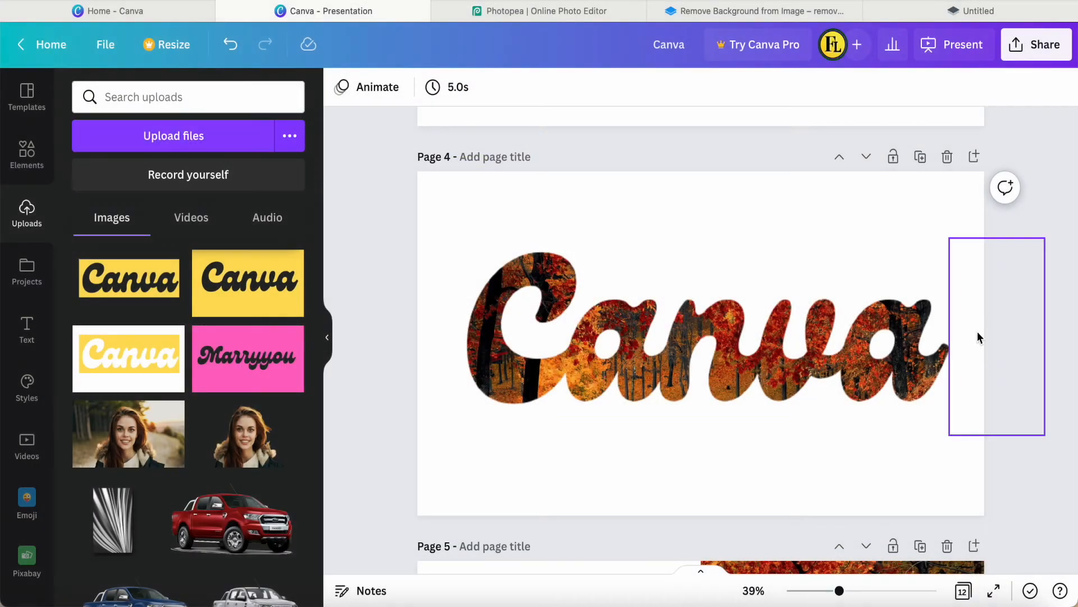
# - Add a blank page after page 4 and place the uploaded forest-filled "Canva" image on it
pyautogui.click(975, 157)
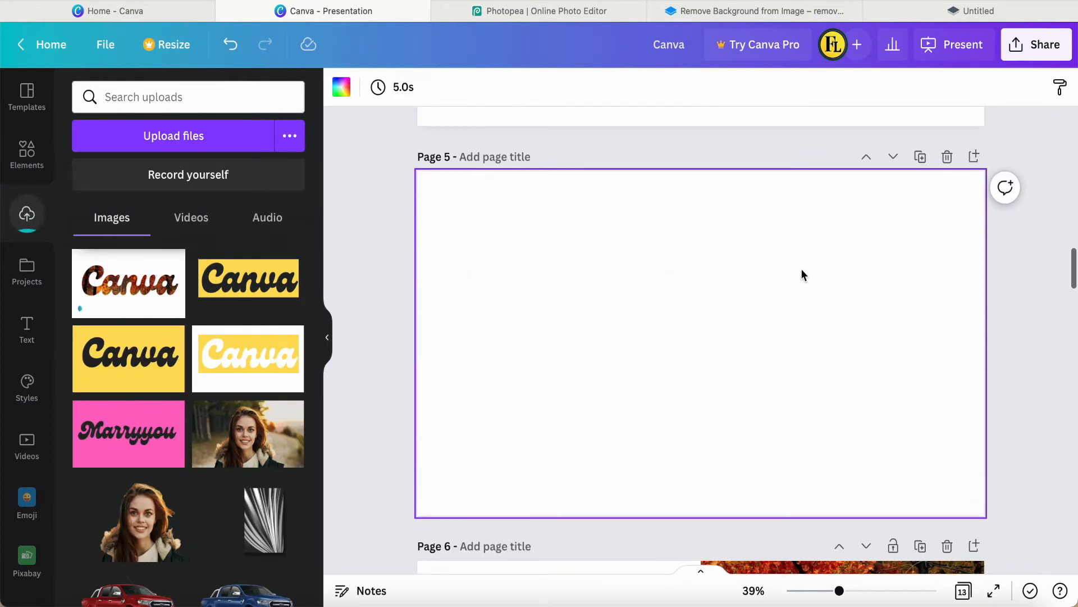
pyautogui.click(135, 297)
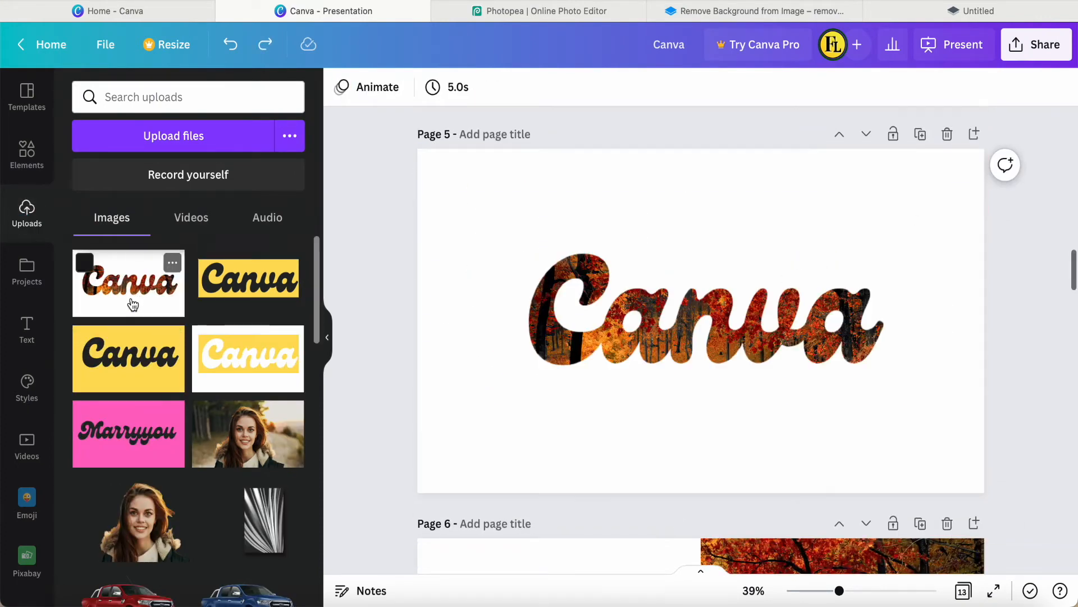
# - Try to apply the Background Remover to the forest-filled "Canva" image on page 5, and dismiss the Canva Pro offer
pyautogui.click(604, 316)
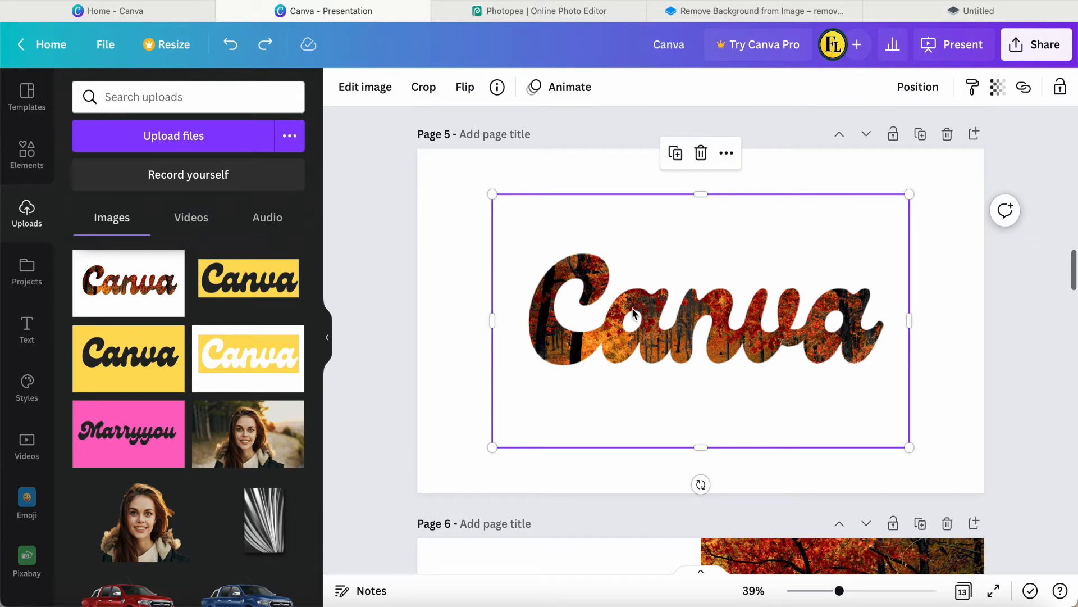
pyautogui.click(364, 90)
pyautogui.click(153, 337)
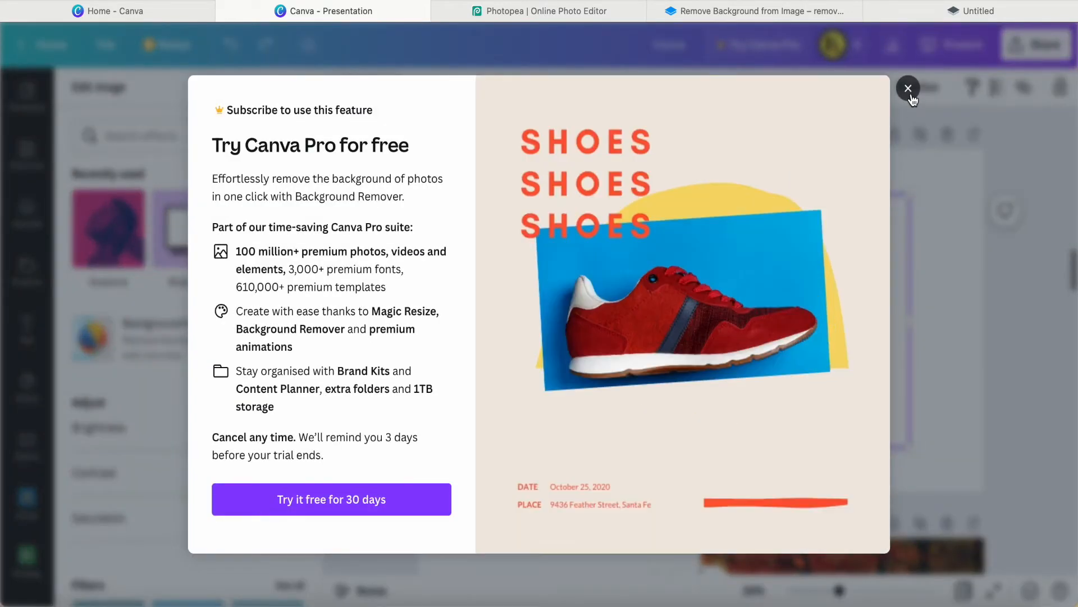
pyautogui.click(909, 90)
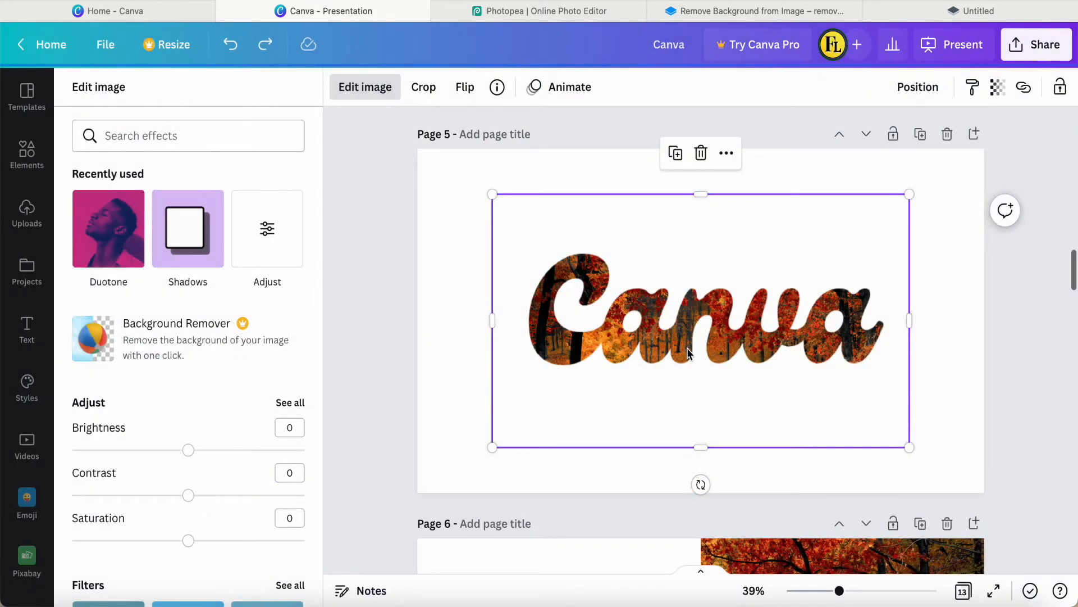
# - Switch to remove.bg, remove the background of Canva-3.png from the Downloads folder, and download the 666 × 375 preview image
pyautogui.click(16, 232)
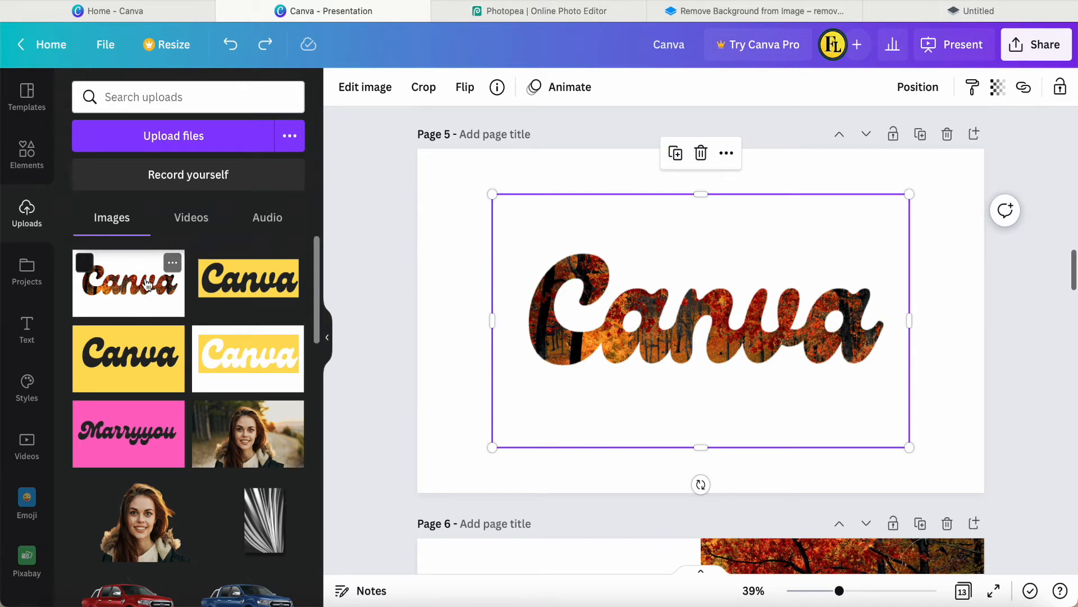
pyautogui.click(808, 17)
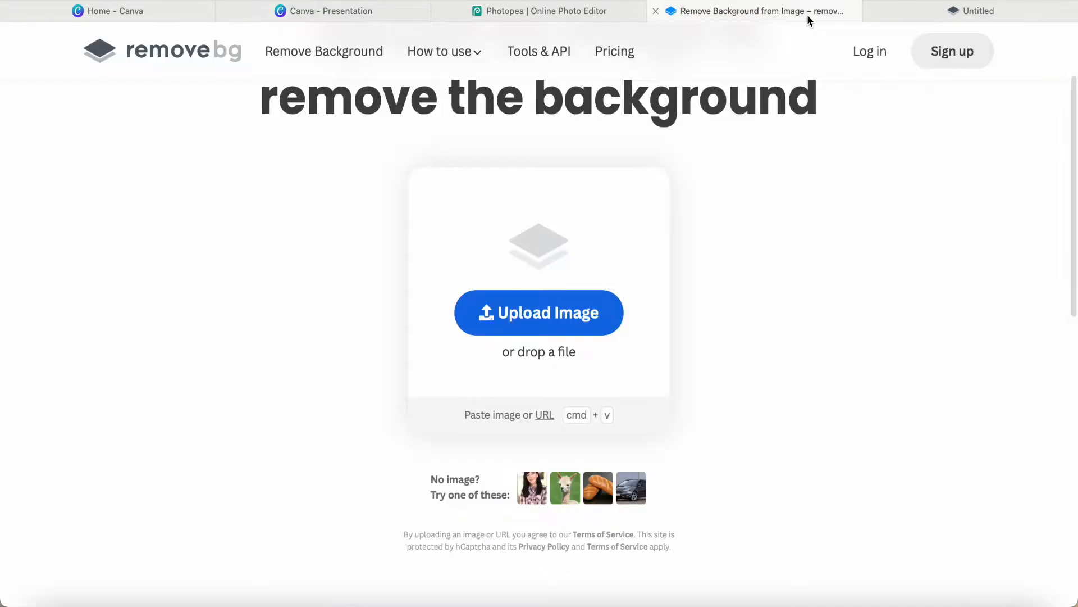
pyautogui.click(524, 315)
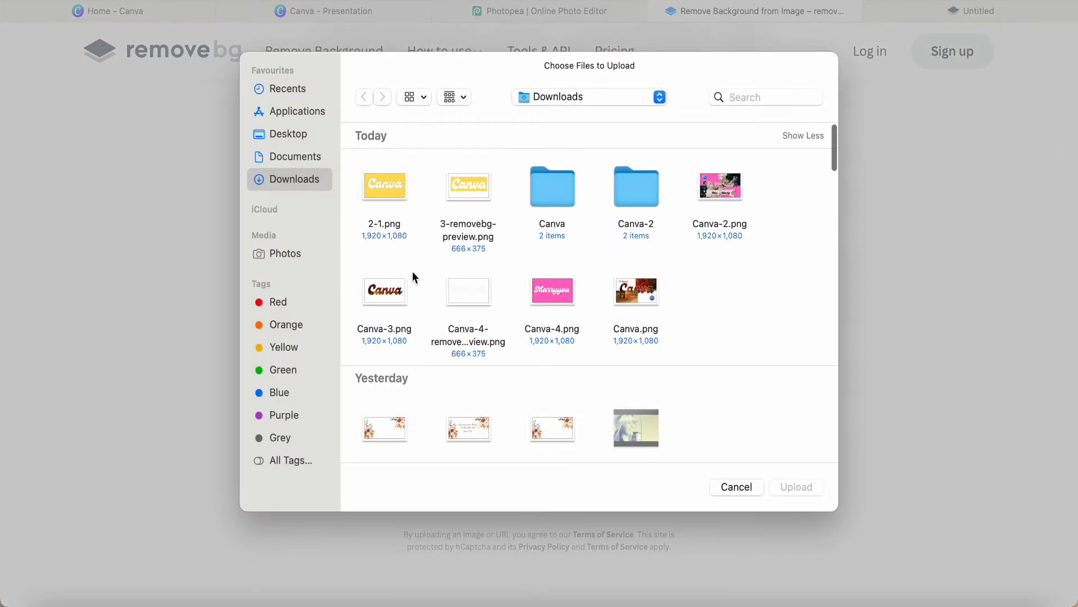
pyautogui.click(388, 302)
pyautogui.click(795, 487)
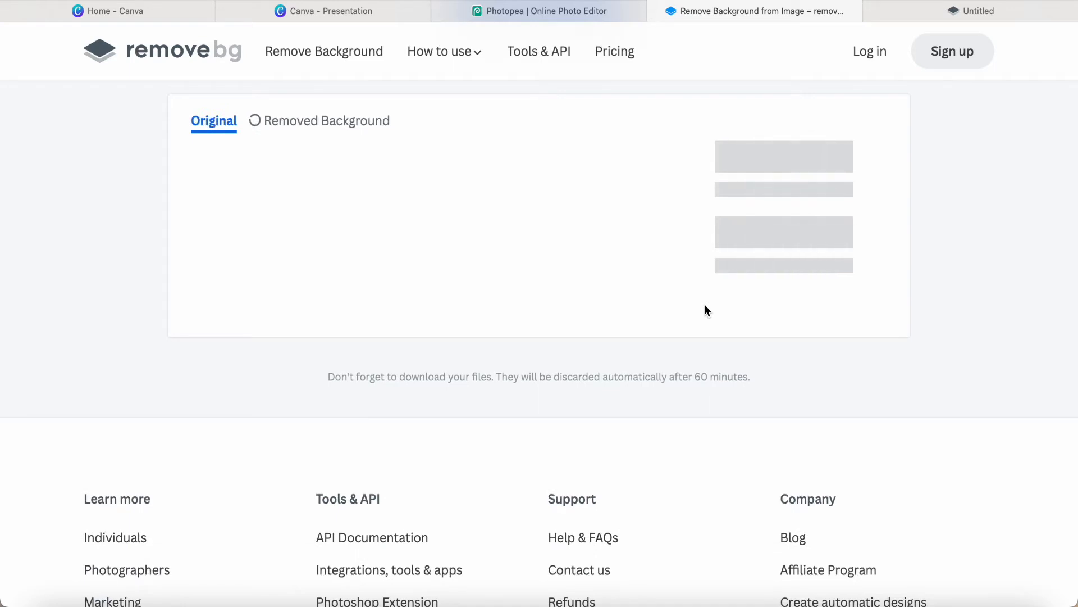
pyautogui.click(767, 205)
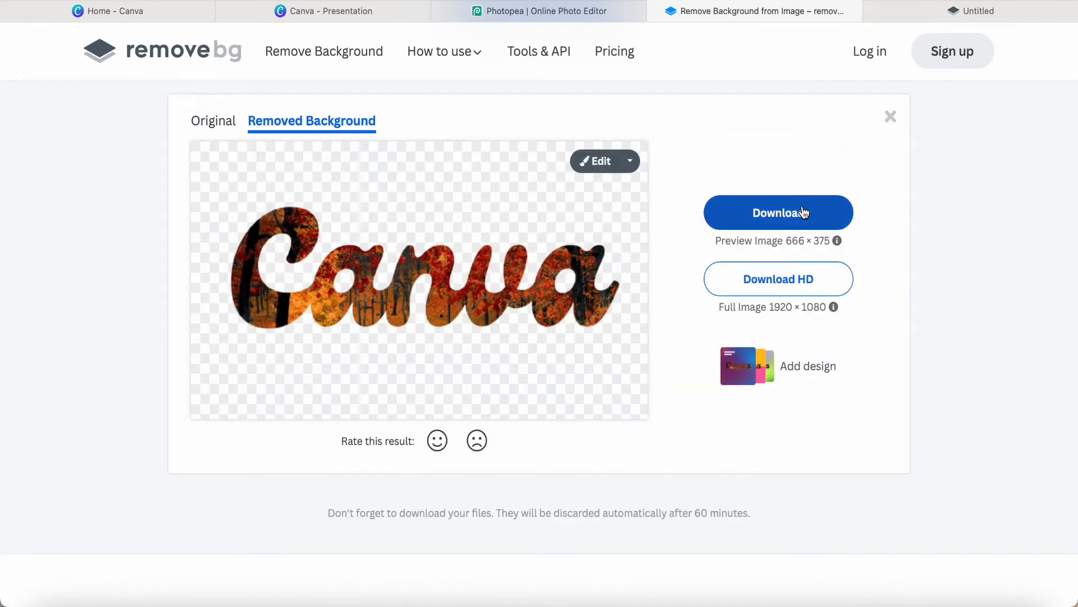
# - Return to the Canva presentation and upload the background-free file Canva-3-removebg-preview.png from the Downloads folder
pyautogui.moveTo(617, 39); pyautogui.dragTo(314, 28)
pyautogui.moveTo(651, 186); pyautogui.dragTo(170, 145)
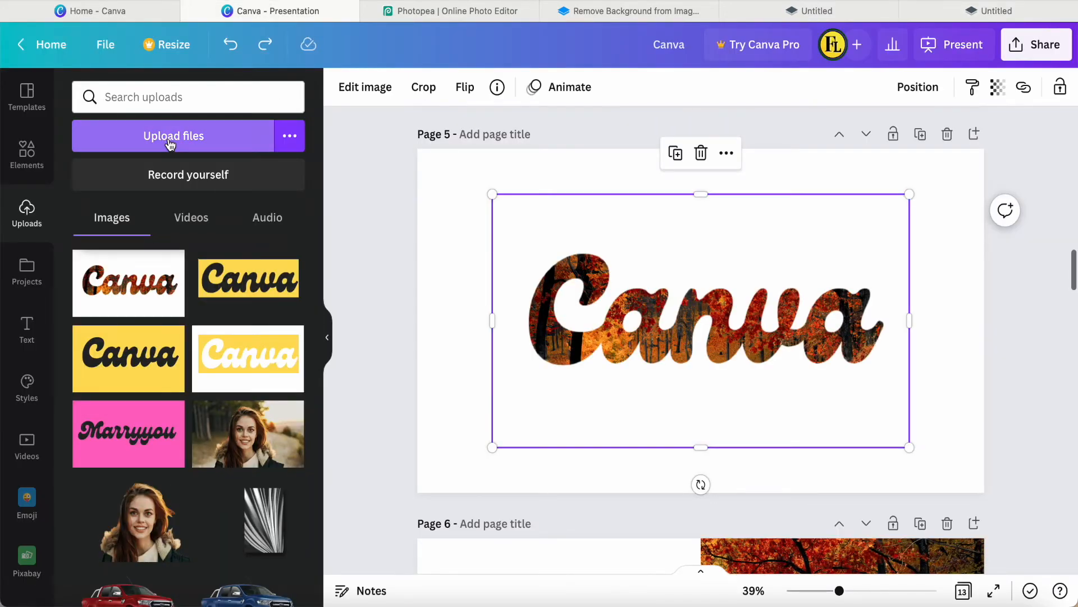
pyautogui.click(170, 145)
pyautogui.click(389, 300)
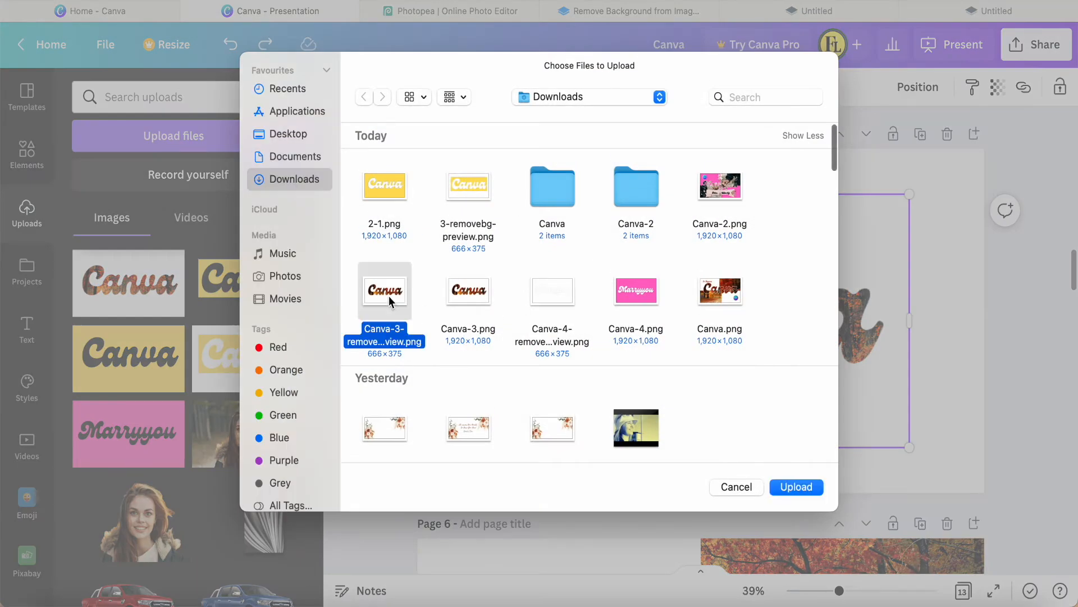
pyautogui.click(799, 486)
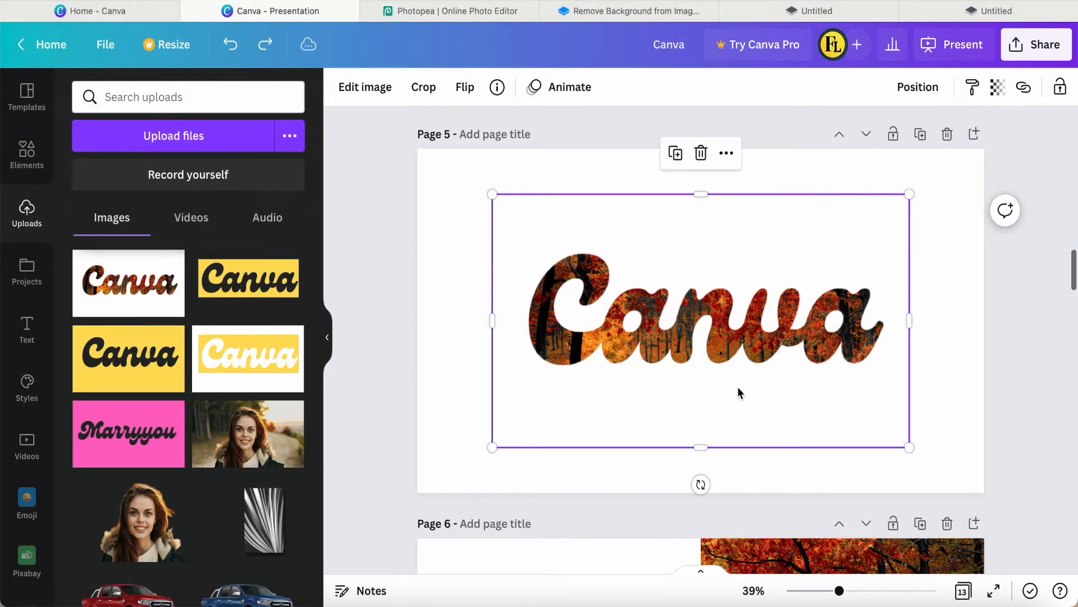
# - Replace the lettering image on page 5 with the uploaded transparent version and enlarge it to fill the page
pyautogui.press('Delete')
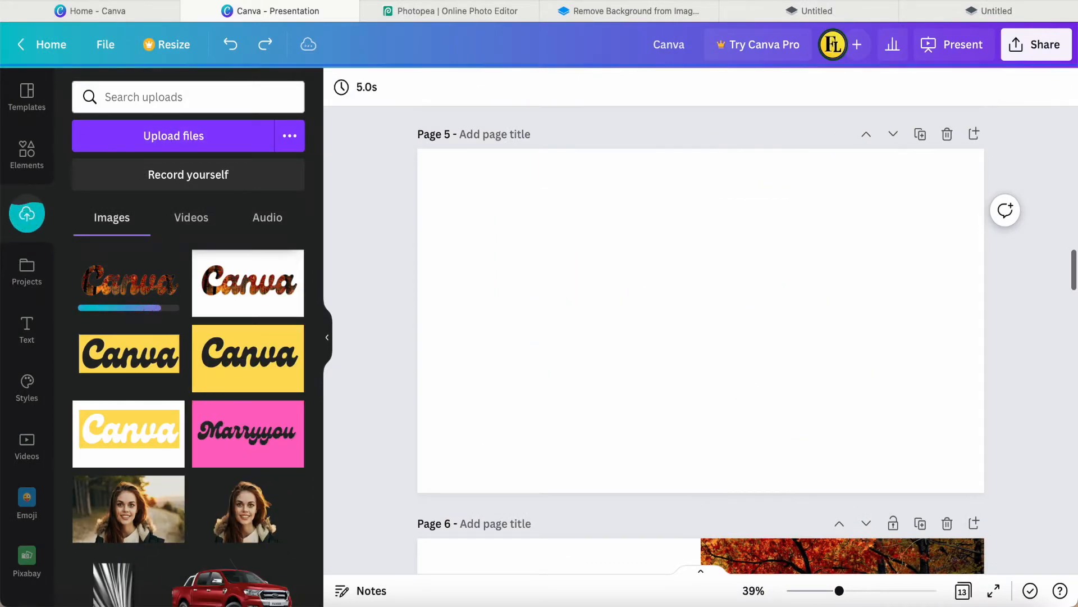
pyautogui.click(138, 289)
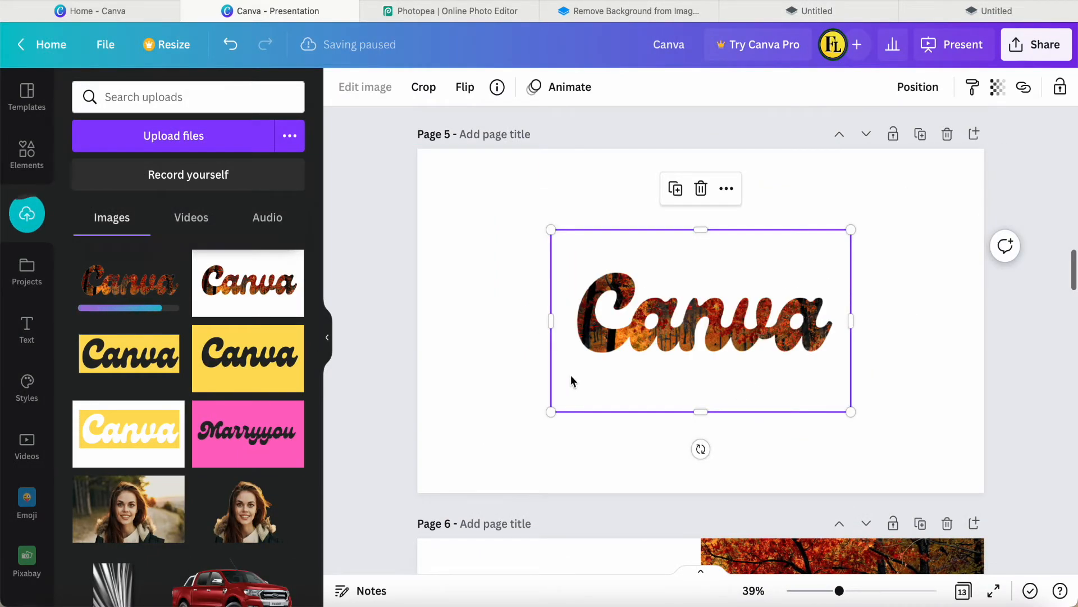
pyautogui.moveTo(550, 412); pyautogui.dragTo(418, 493)
pyautogui.moveTo(850, 230); pyautogui.dragTo(986, 163)
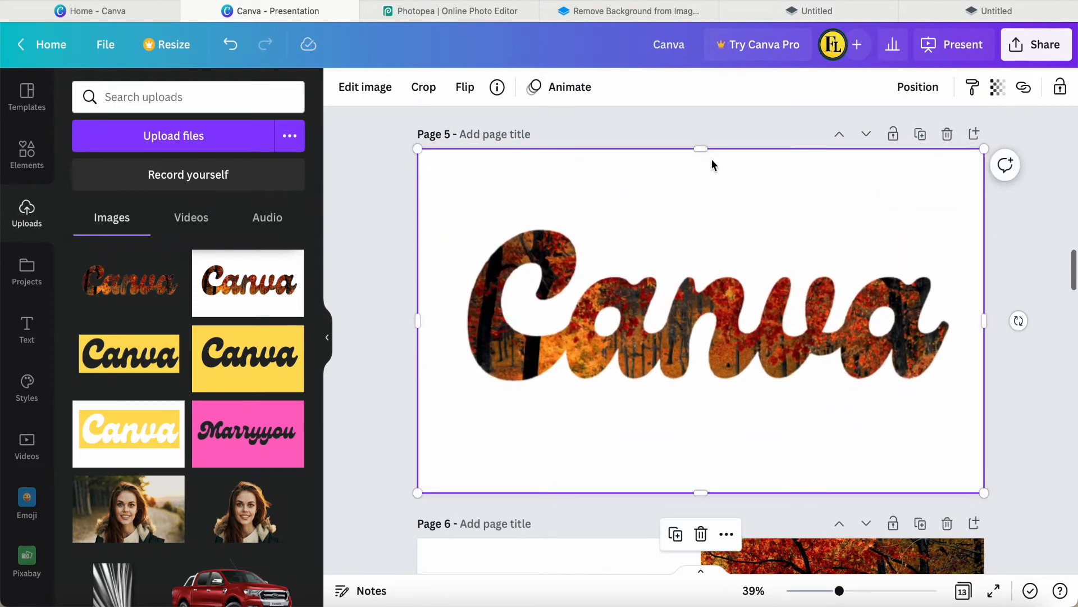
# - Crop the empty areas above and below the forest-filled "Canva" lettering on page 5
pyautogui.moveTo(700, 149); pyautogui.dragTo(707, 217)
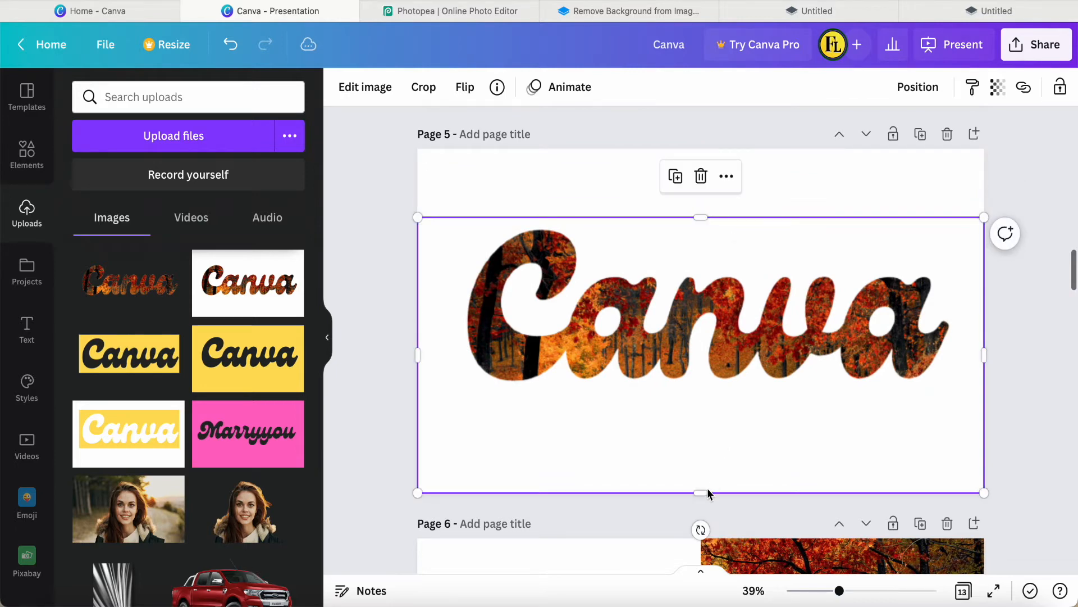
pyautogui.moveTo(703, 493); pyautogui.dragTo(709, 403)
pyautogui.click(591, 457)
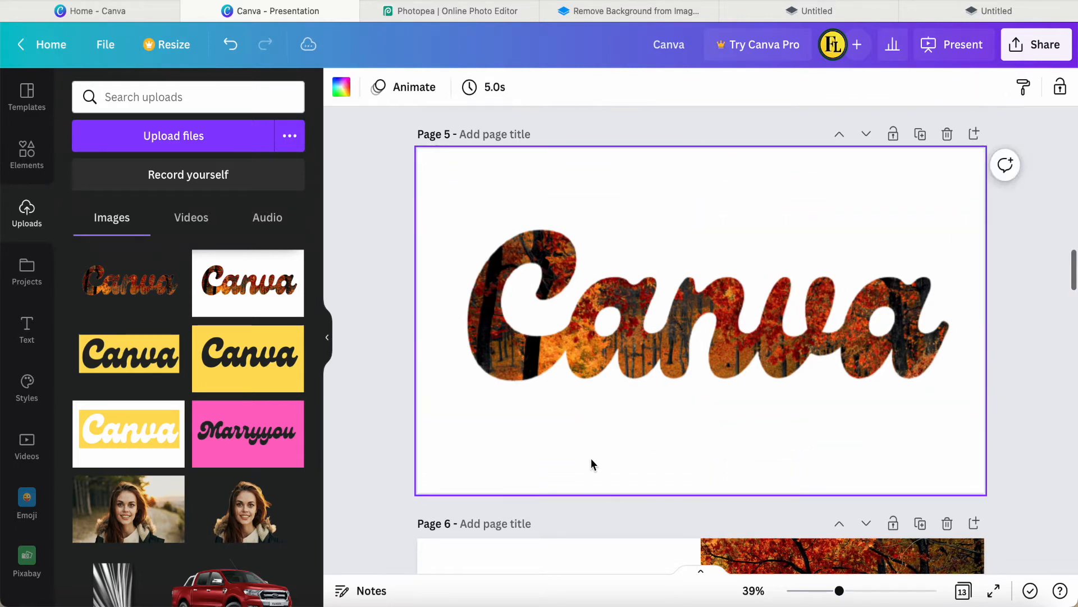
# - Add the recently used autumn forest photo to page 5, size it to cover the whole page, and send it to the back
pyautogui.click(27, 153)
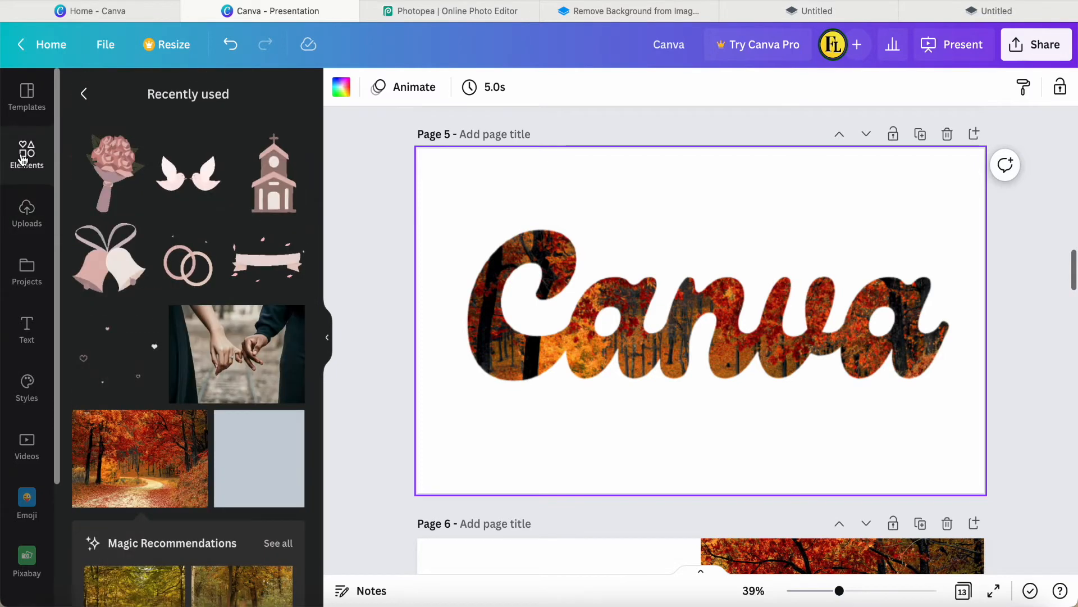
pyautogui.moveTo(636, 366); pyautogui.dragTo(544, 331)
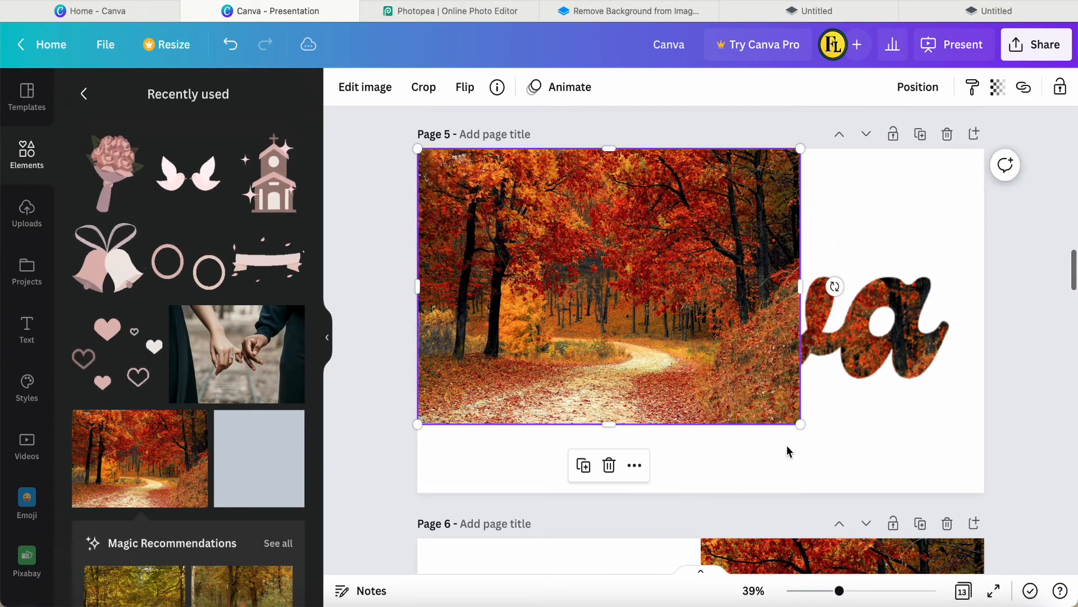
pyautogui.moveTo(800, 425); pyautogui.dragTo(912, 475)
pyautogui.moveTo(897, 328); pyautogui.dragTo(984, 321)
pyautogui.rightClick(641, 356)
pyautogui.click(683, 333)
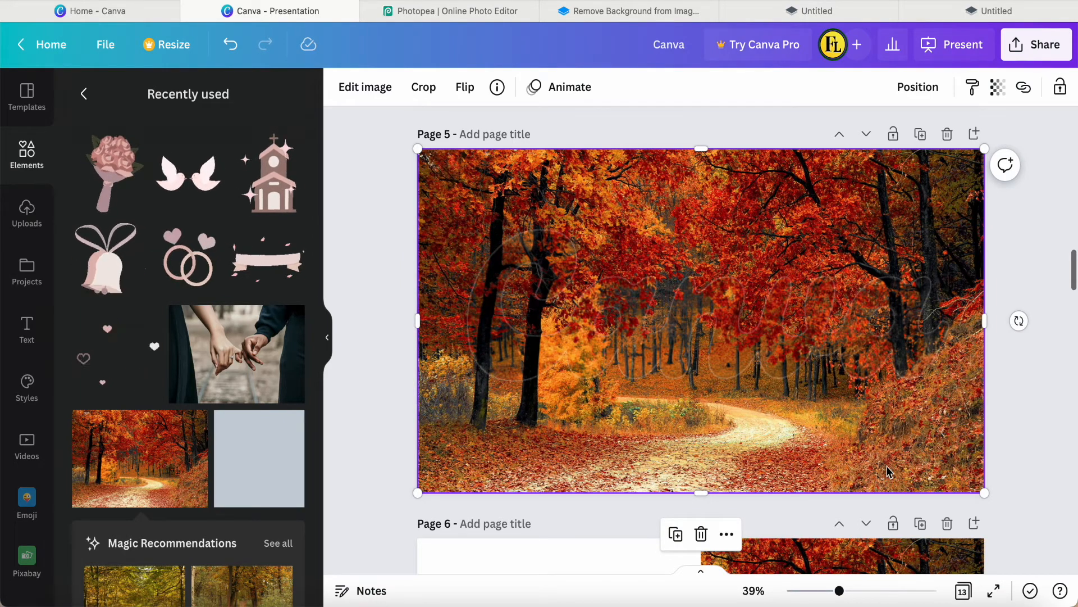
# - Crop the forest photo to the upper-left quarter of page 5 and duplicate it exactly over the original
pyautogui.moveTo(986, 322); pyautogui.dragTo(701, 328)
pyautogui.moveTo(559, 492); pyautogui.dragTo(565, 322)
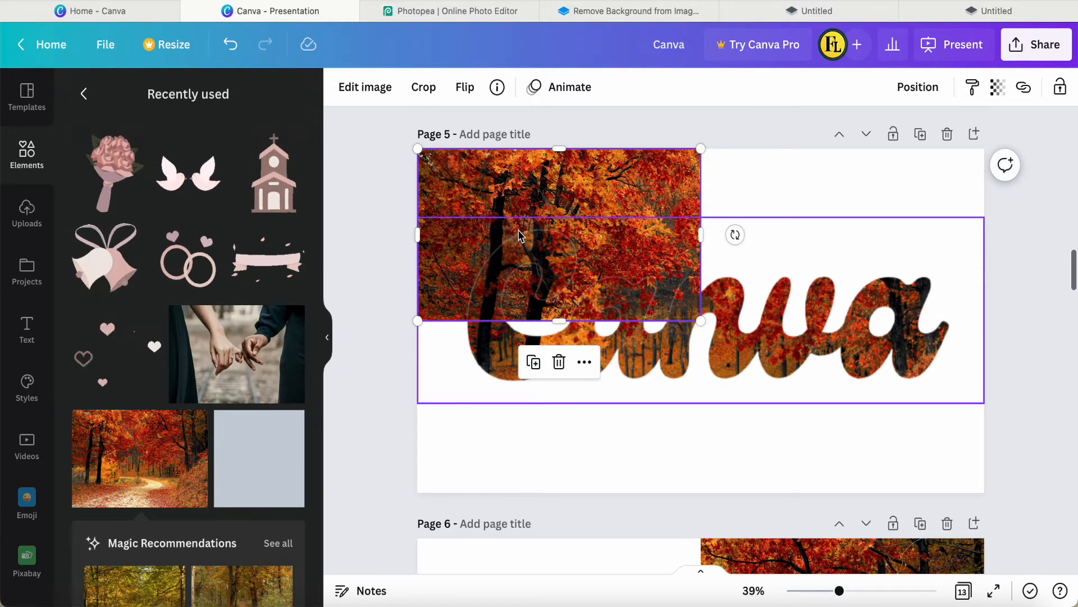
pyautogui.rightClick(521, 188)
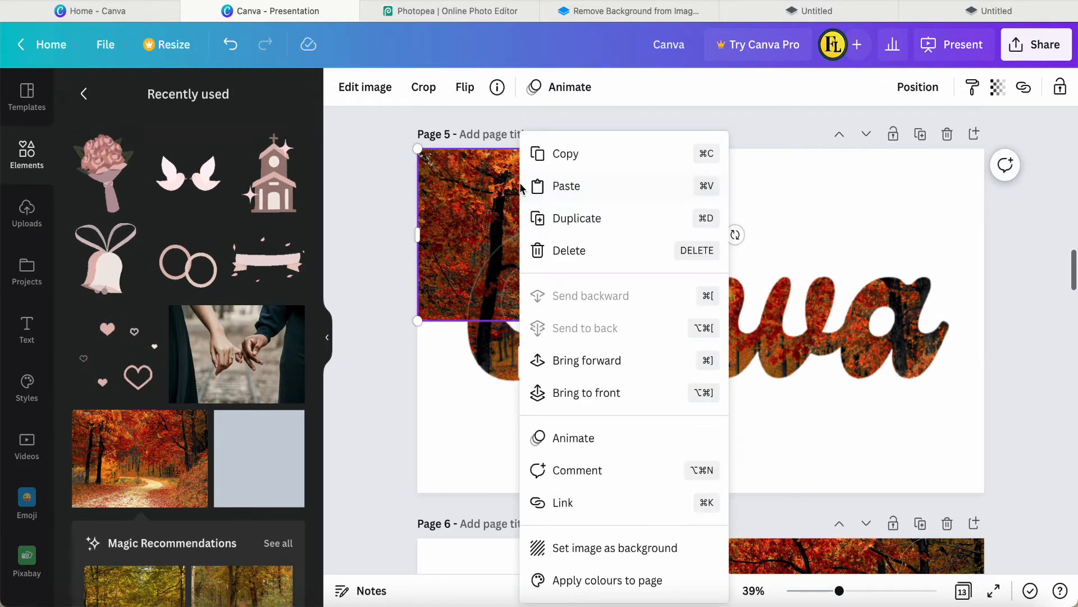
pyautogui.click(567, 219)
pyautogui.moveTo(563, 219); pyautogui.dragTo(559, 214)
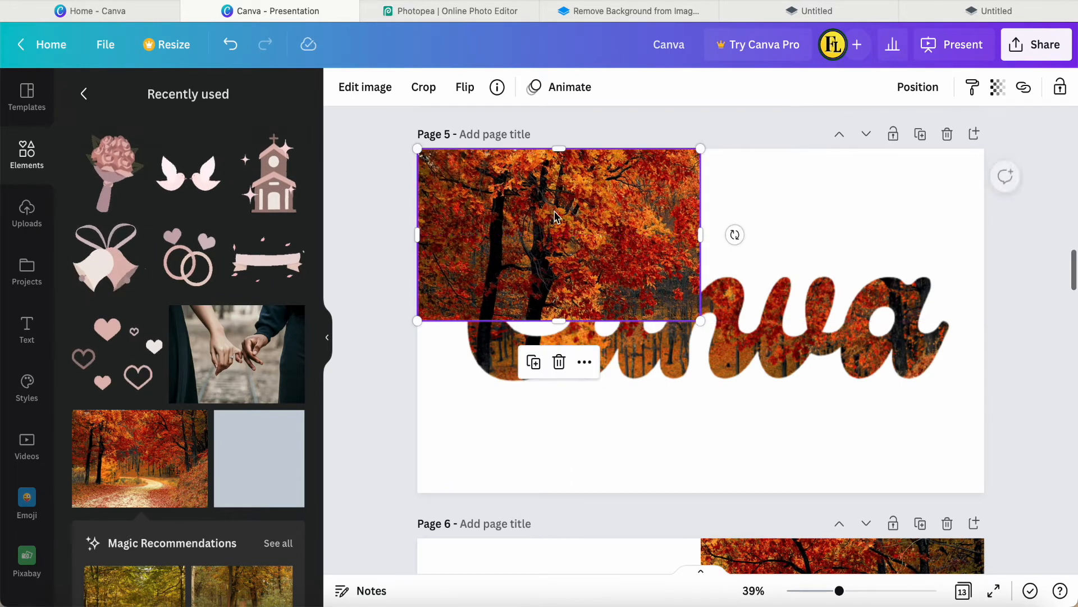
# - Expand the duplicate photo's crop to the full page, and crop it to the lower-right quarter, about 959 × 540 px
pyautogui.moveTo(701, 240); pyautogui.dragTo(984, 233)
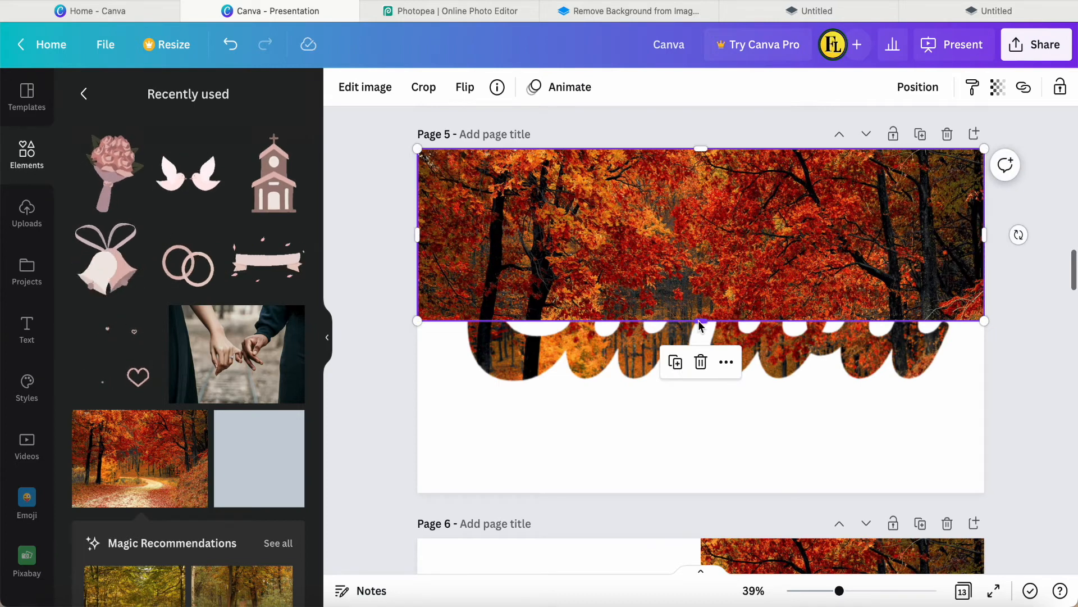
pyautogui.moveTo(701, 320); pyautogui.dragTo(696, 494)
pyautogui.moveTo(420, 324); pyautogui.dragTo(700, 321)
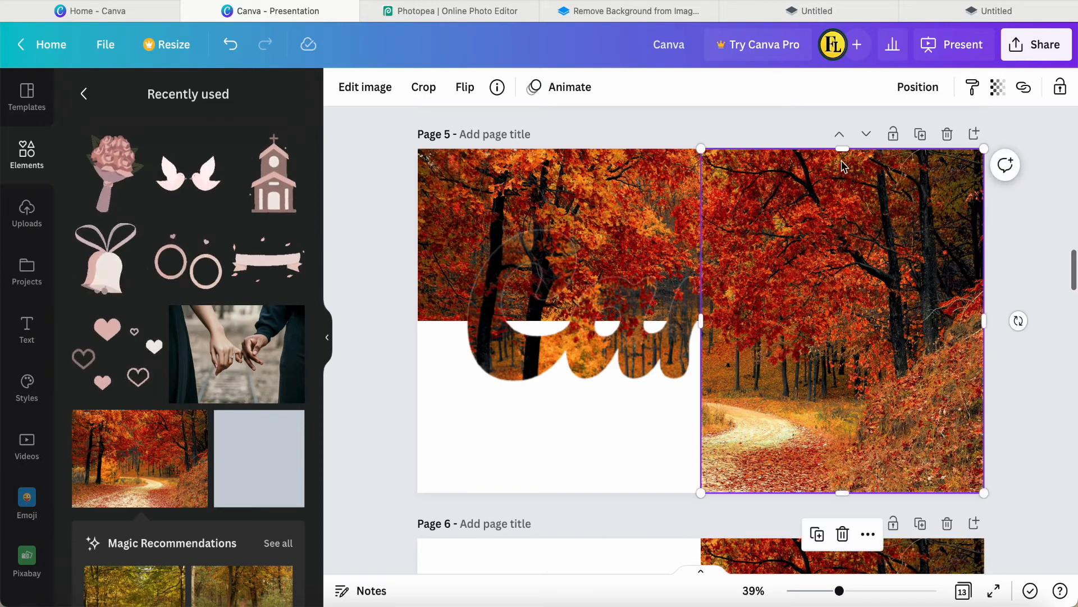
pyautogui.moveTo(843, 157); pyautogui.dragTo(845, 338)
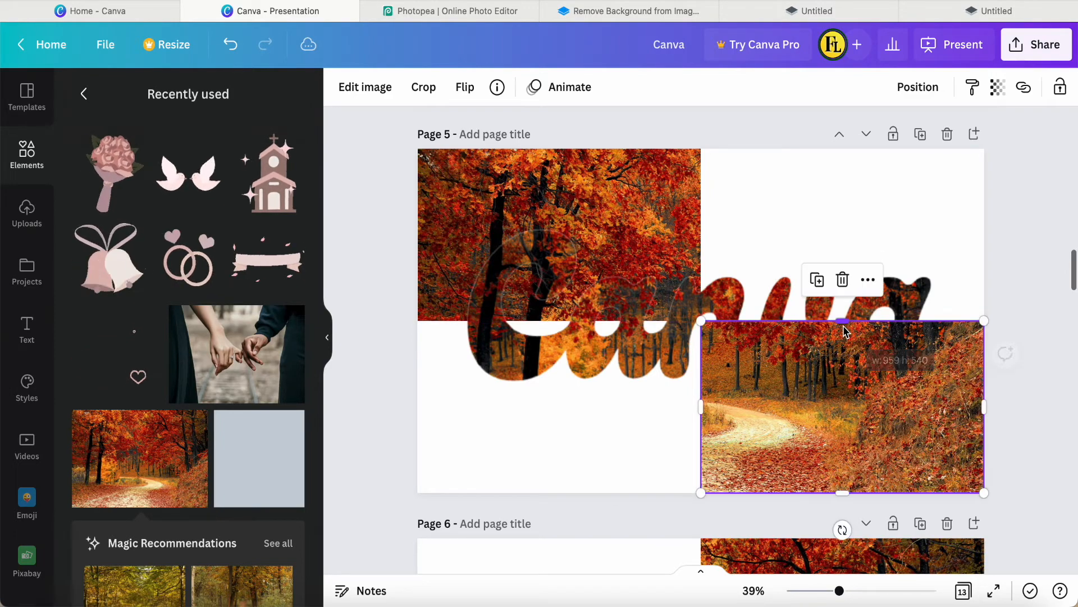
pyautogui.click(638, 438)
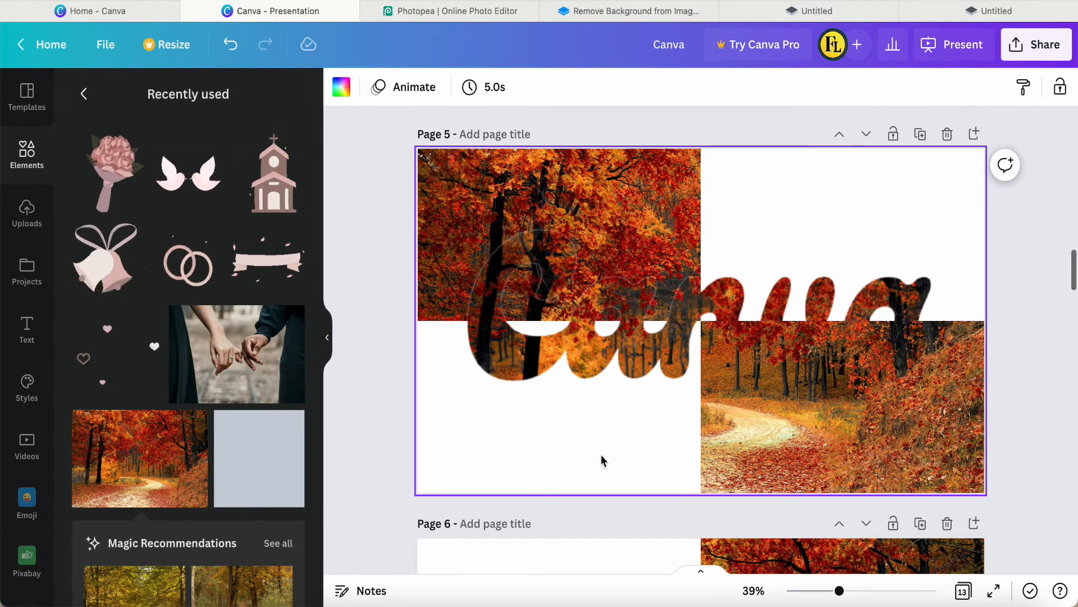
# - Copy the white outlined "Canva" text from page 6 and paste it onto page 5
pyautogui.scroll(-5, 602, 458)
pyautogui.click(637, 429)
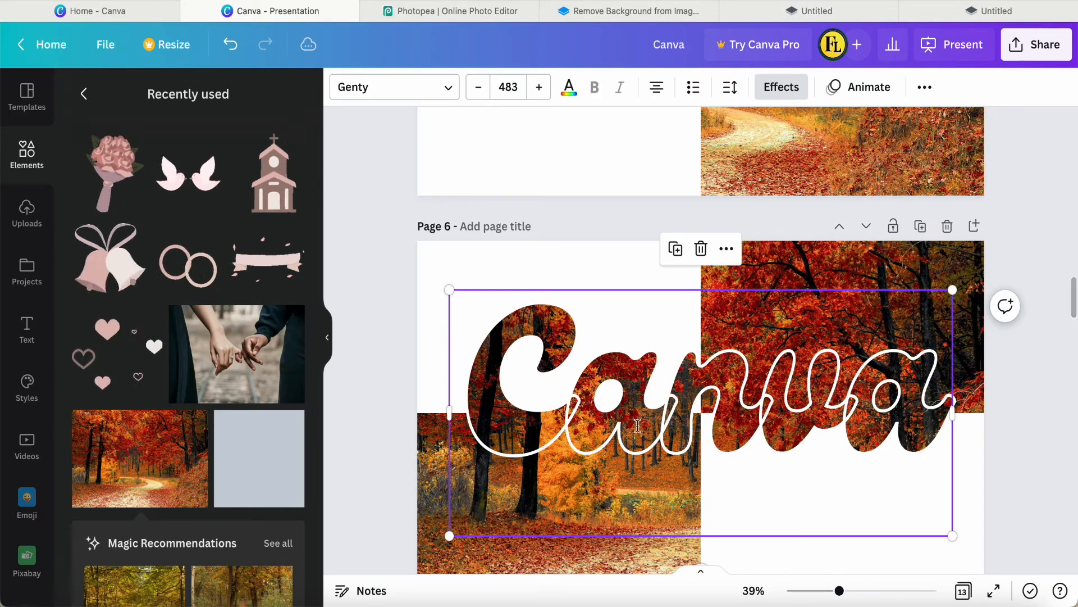
pyautogui.rightClick(637, 425)
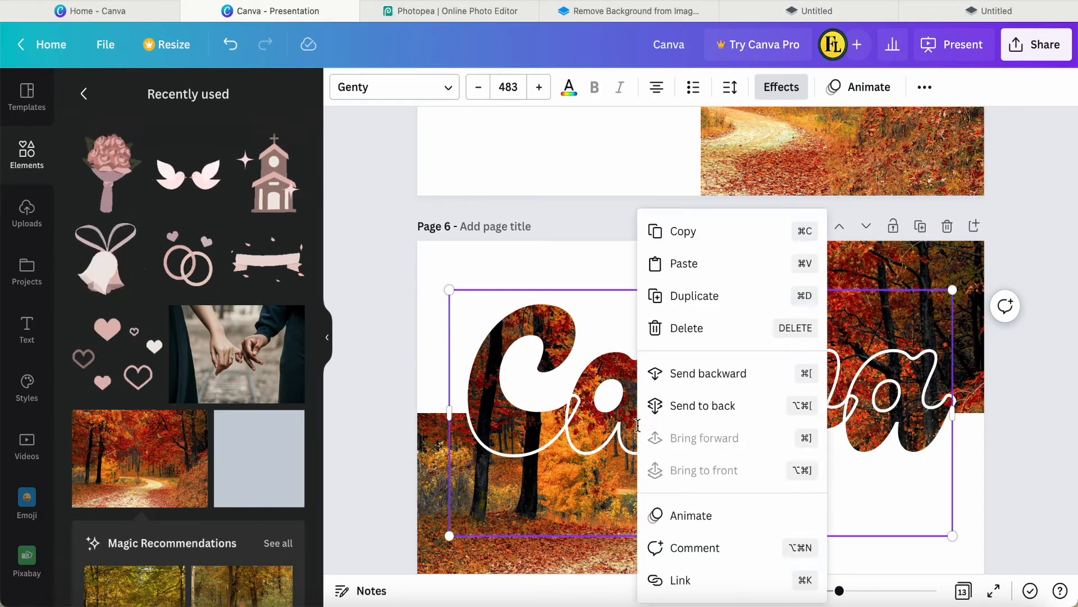
pyautogui.click(681, 231)
pyautogui.scroll(3, 669, 337)
pyautogui.scroll(2, 669, 338)
pyautogui.rightClick(656, 322)
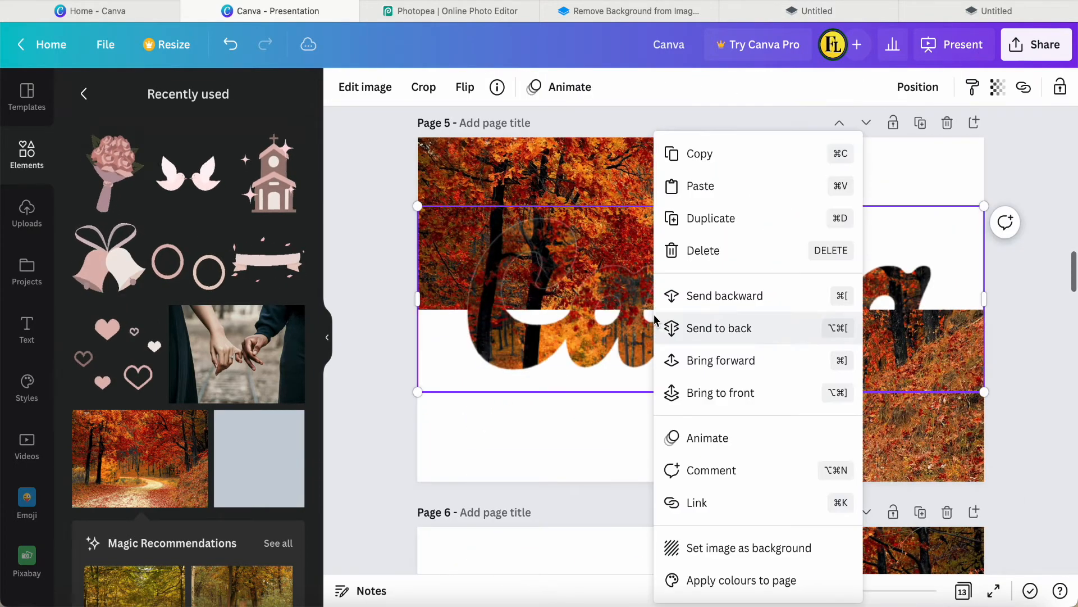
pyautogui.click(693, 187)
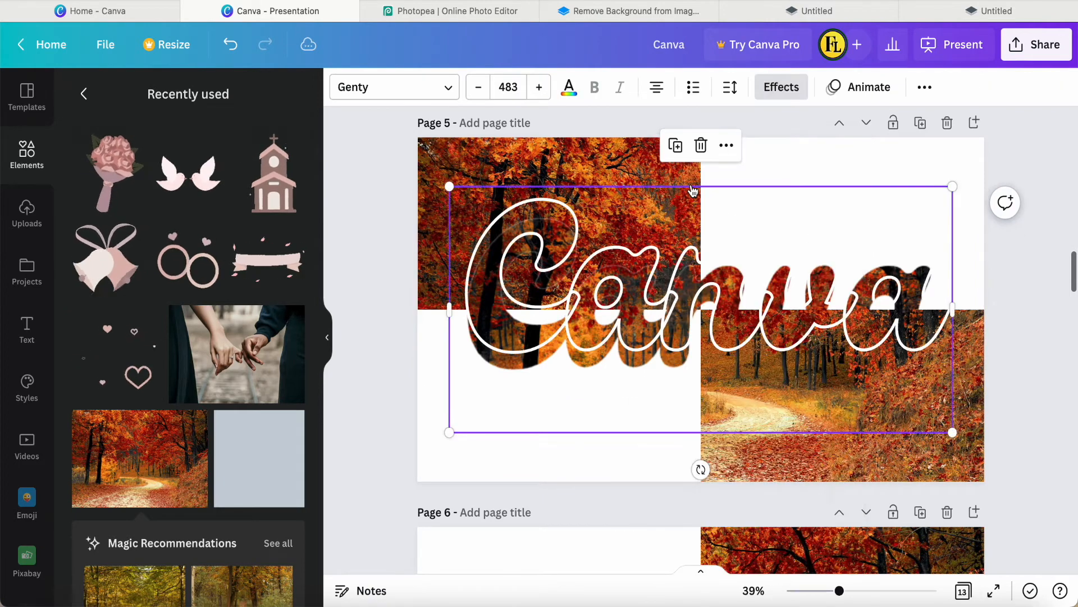
# - Position the white outlined text over the forest-filled lettering on page 5, offset slightly up and to the left
pyautogui.moveTo(689, 328); pyautogui.dragTo(687, 341)
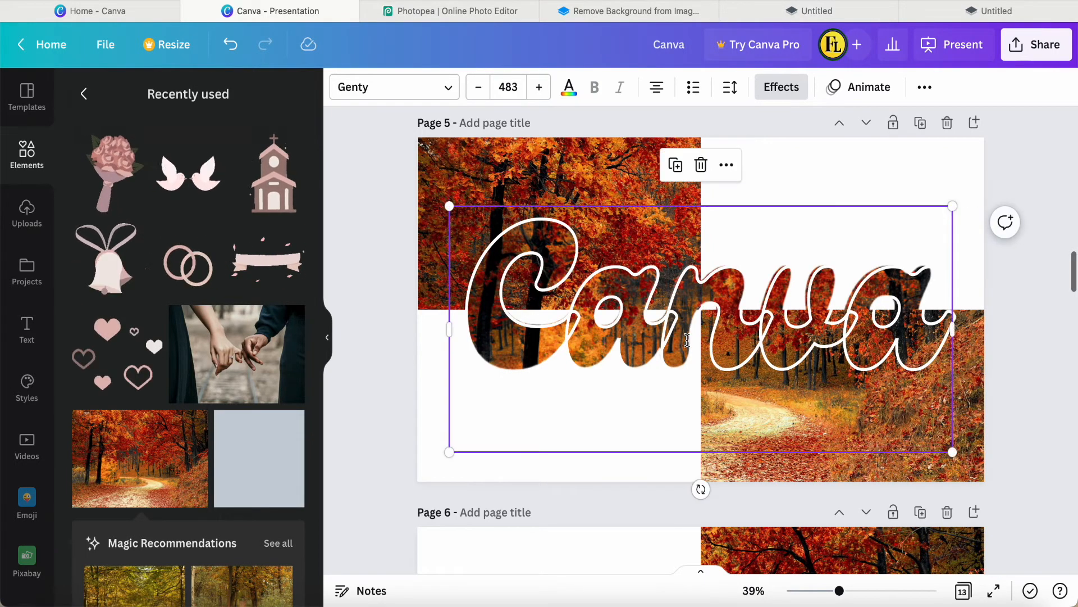
pyautogui.hotkey('ctrl', 'z')
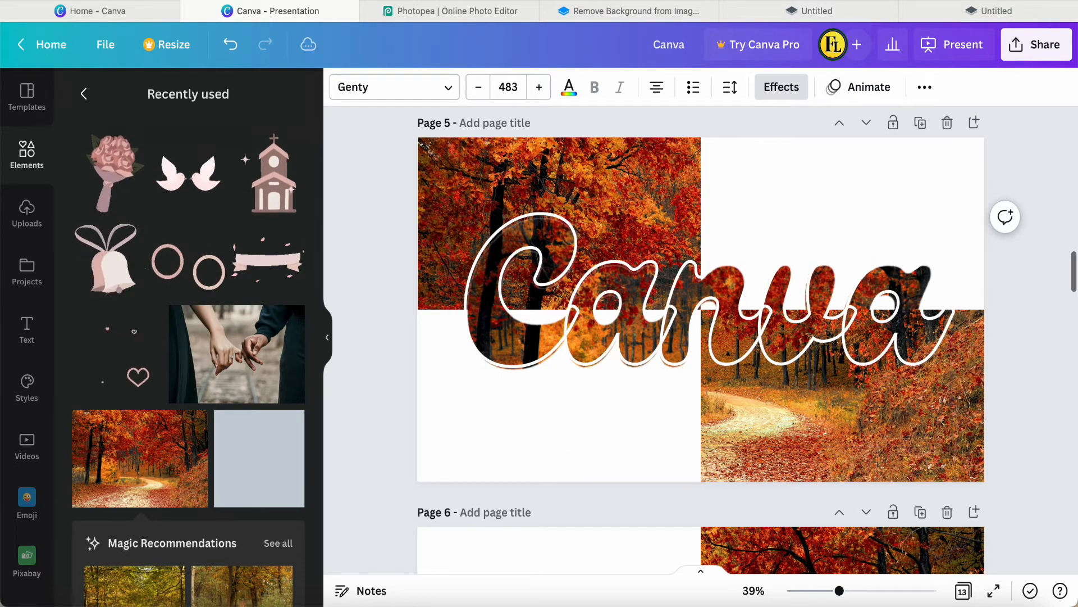
pyautogui.click(659, 375)
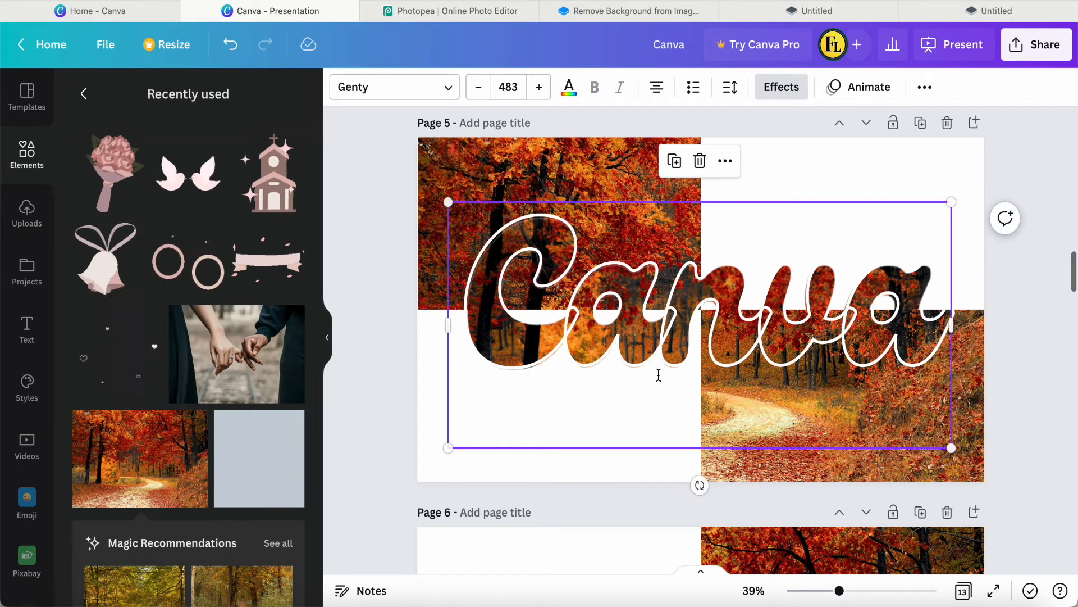
pyautogui.click(1028, 413)
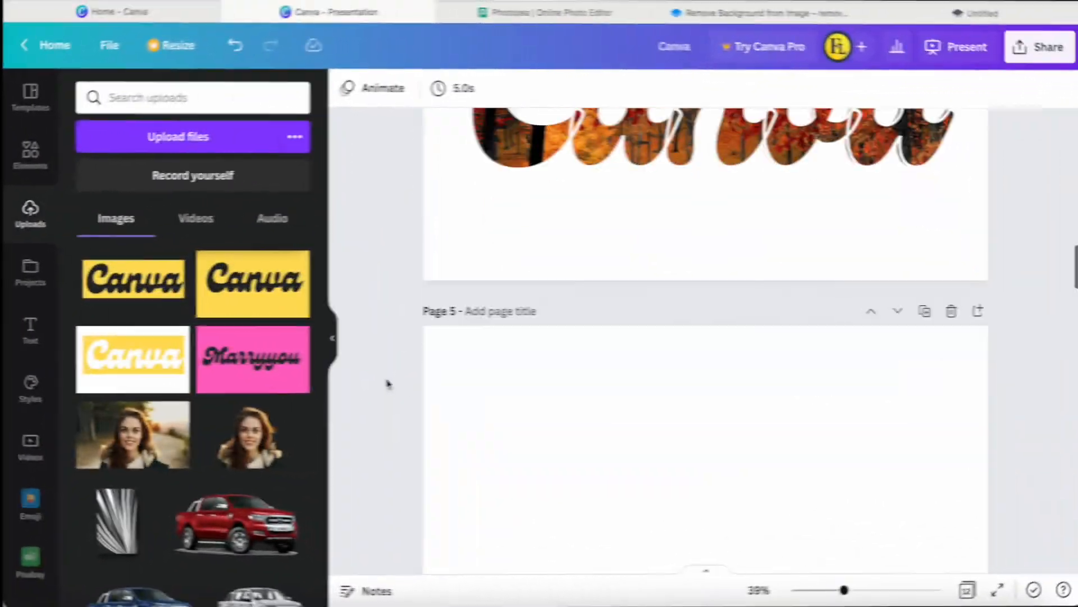
# - Add the recently used autumn forest photo to the blank page 5 and set it as the page background
pyautogui.scroll(-3, 384, 378)
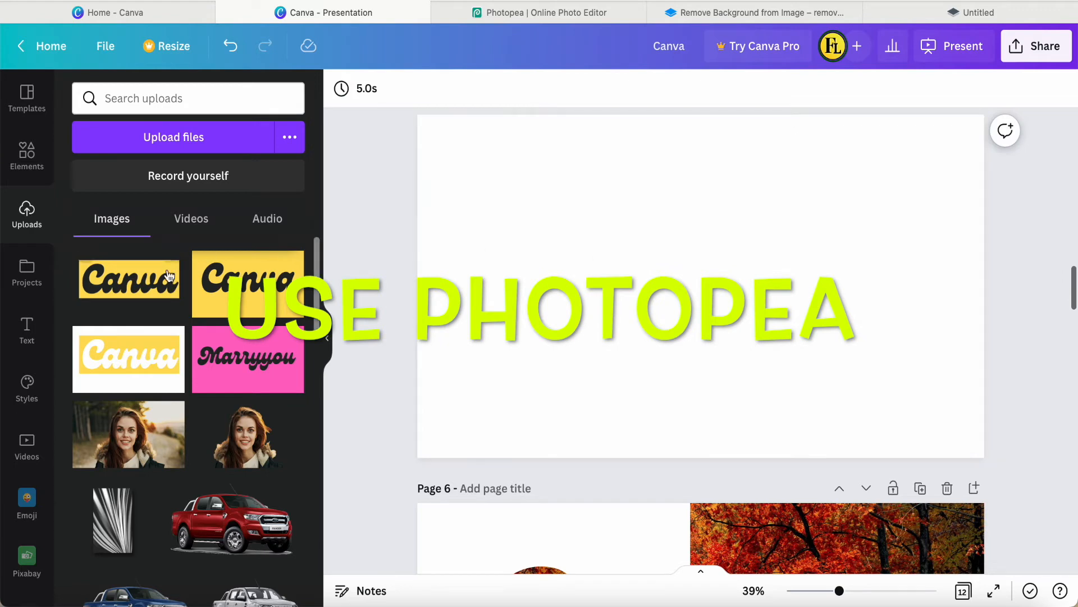
pyautogui.click(24, 162)
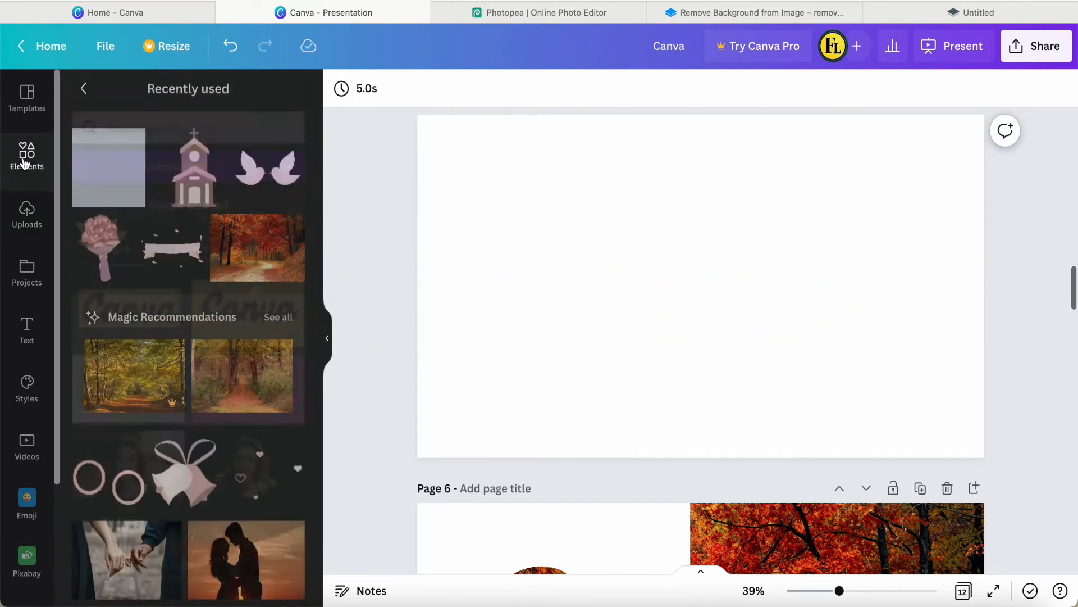
pyautogui.click(235, 264)
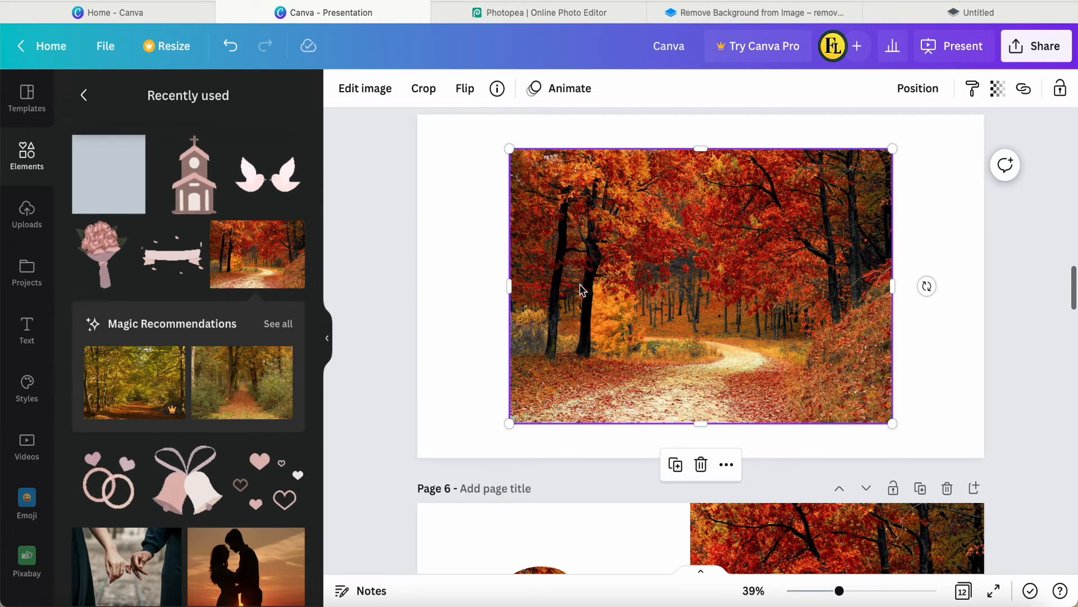
pyautogui.rightClick(584, 290)
pyautogui.click(649, 548)
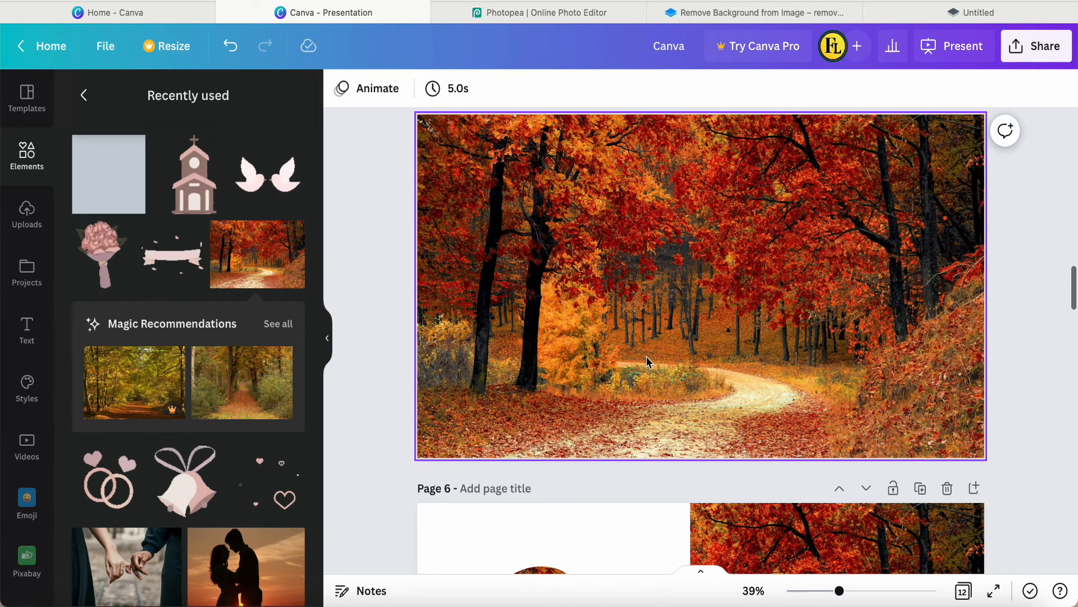
# - Add the uploaded yellow image with the full-page "Canva" cut-out to page 5 and enlarge it to cover the whole page
pyautogui.click(27, 215)
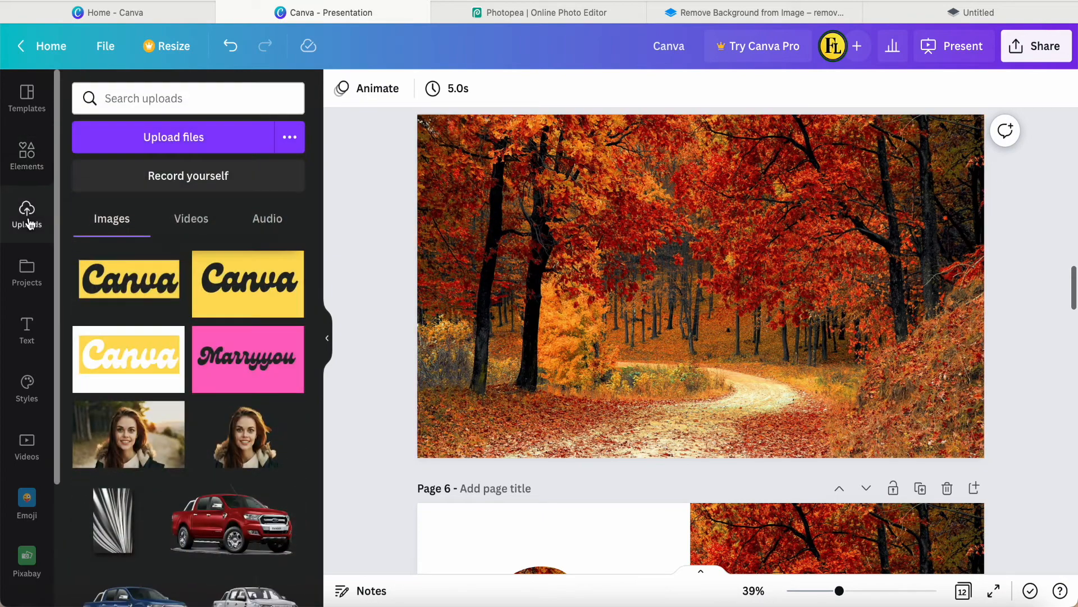
pyautogui.click(236, 300)
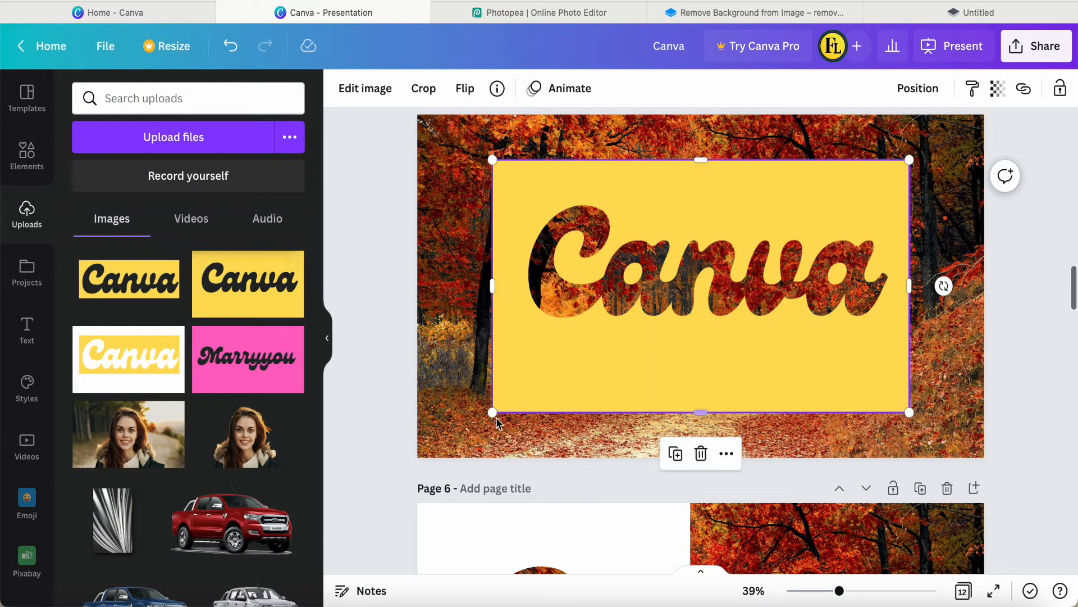
pyautogui.moveTo(492, 416); pyautogui.dragTo(418, 459)
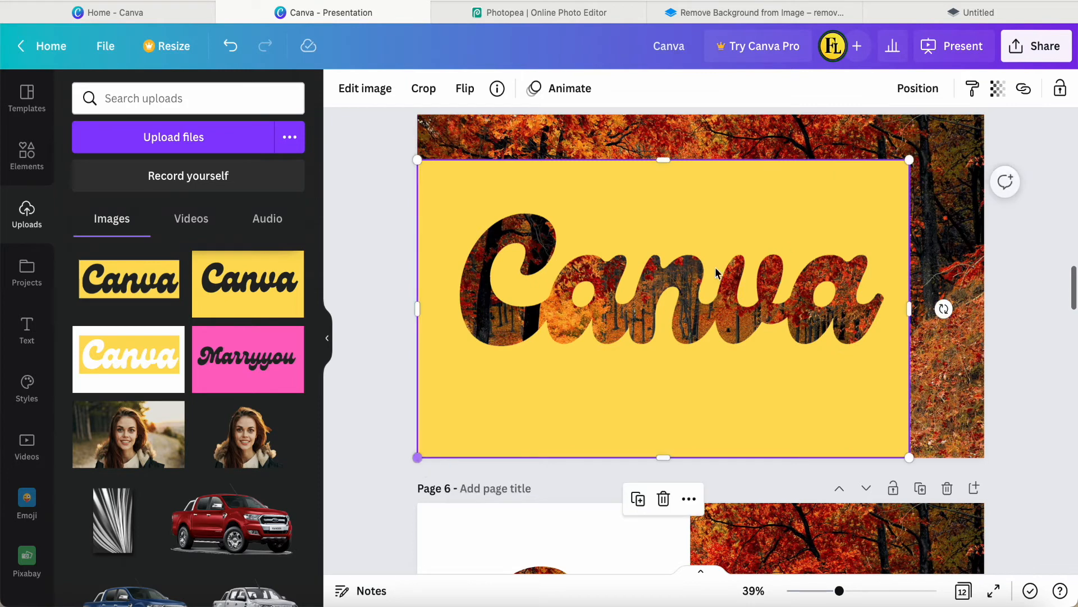
pyautogui.moveTo(910, 161); pyautogui.dragTo(985, 119)
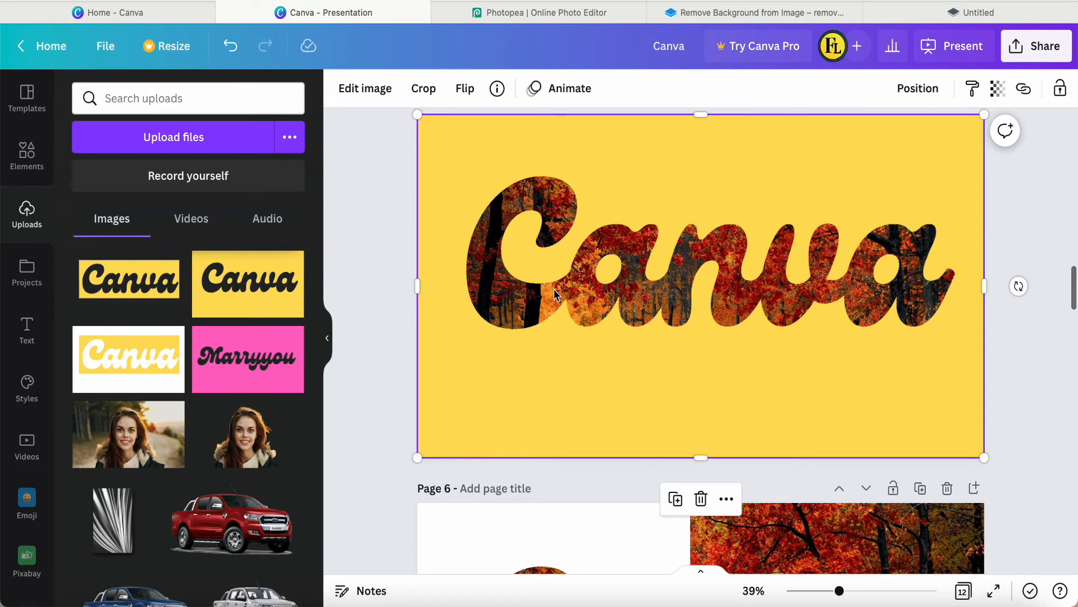
# - Apply the Cherry duotone to the yellow cut-out image with both highlights and shadows set to white
pyautogui.click(357, 91)
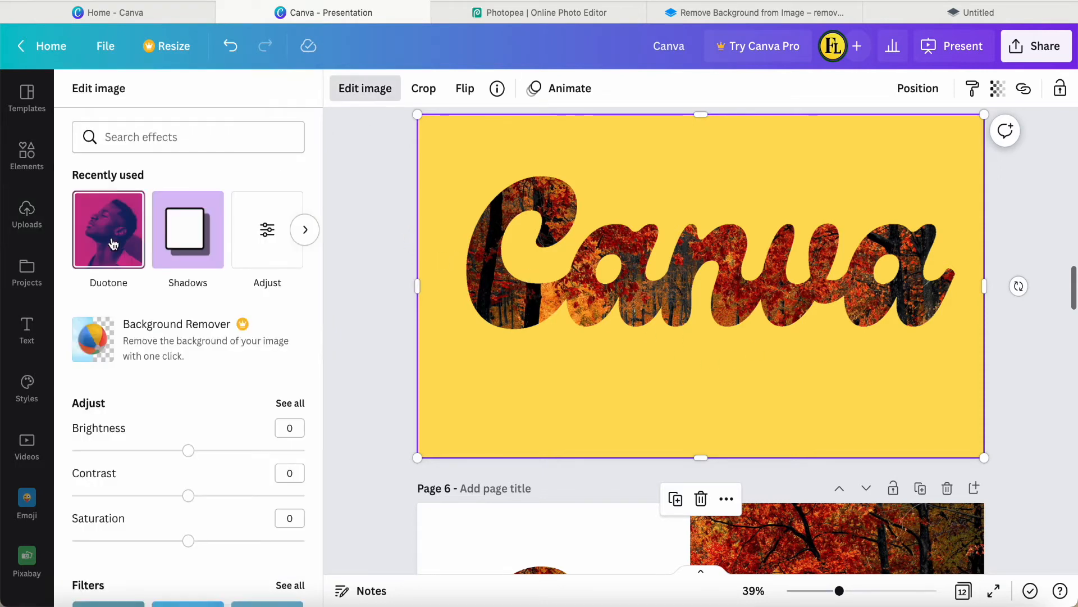
pyautogui.click(112, 242)
pyautogui.click(202, 184)
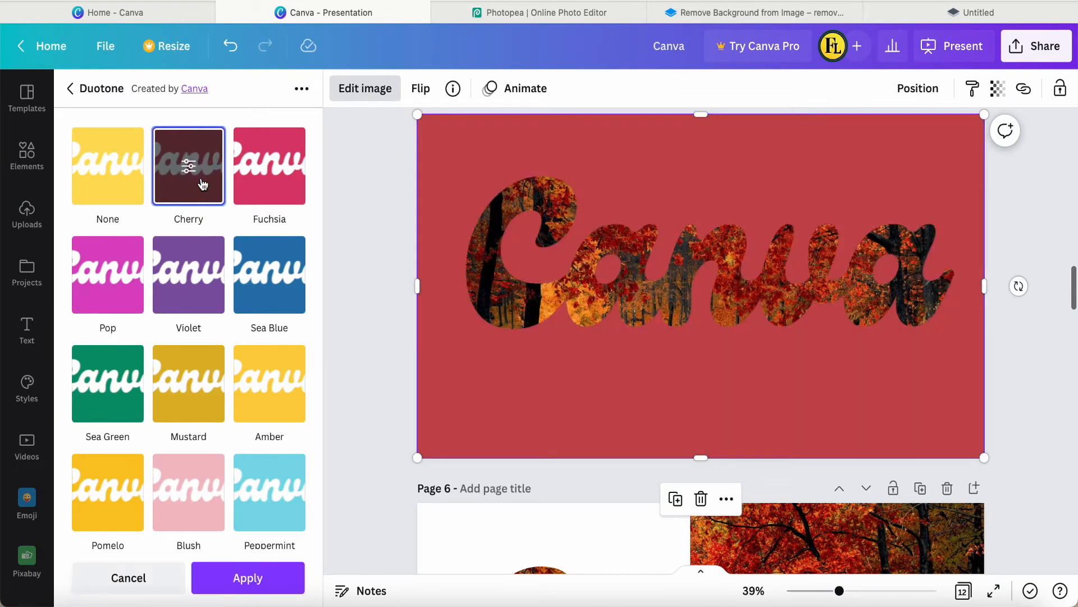
pyautogui.click(194, 173)
pyautogui.click(280, 154)
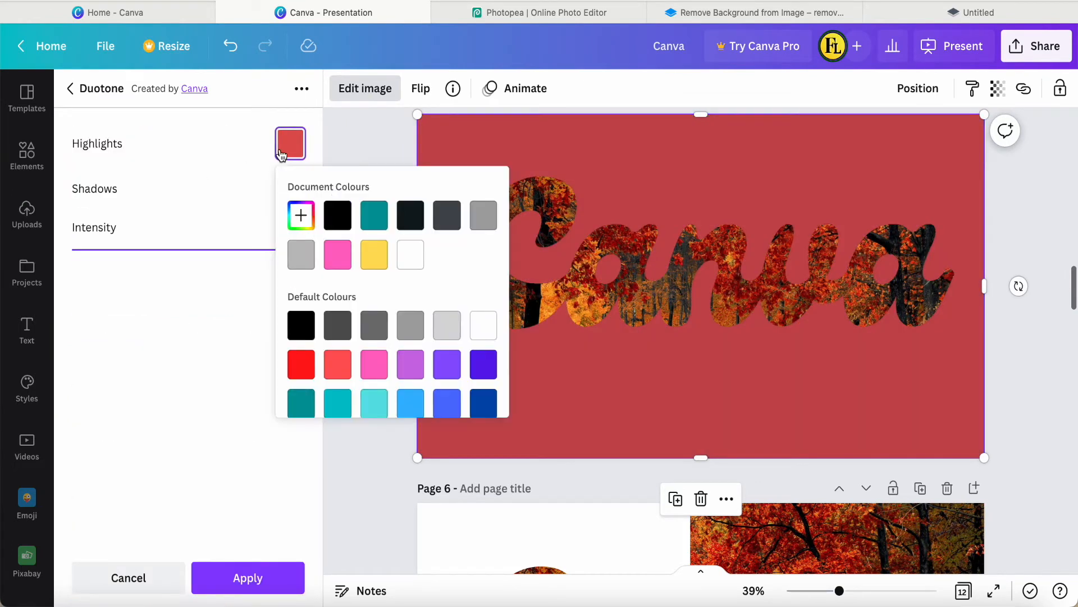
pyautogui.click(411, 266)
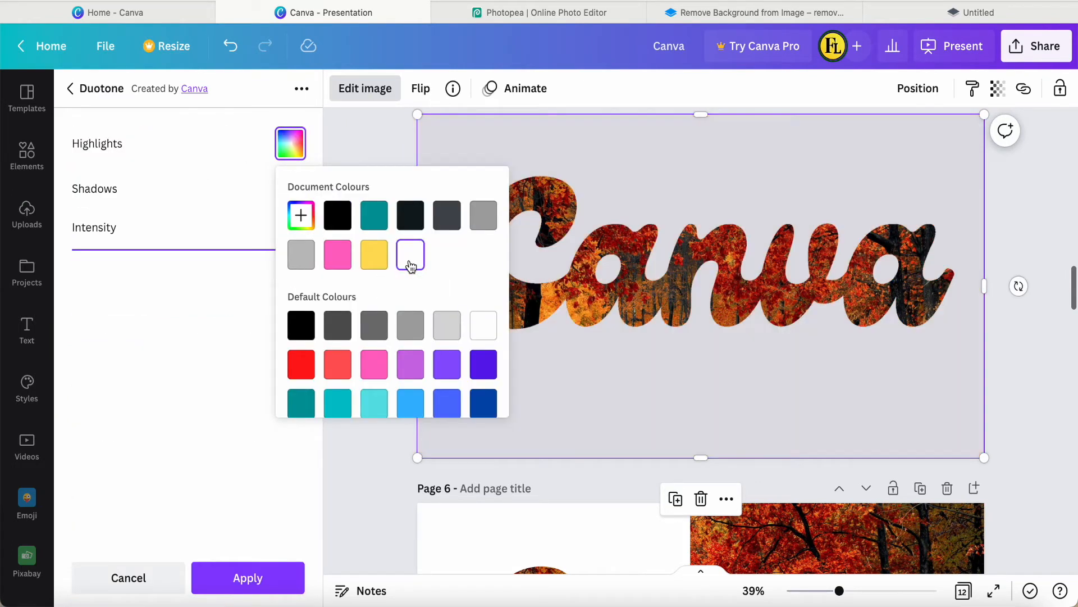
pyautogui.click(196, 206)
pyautogui.click(290, 189)
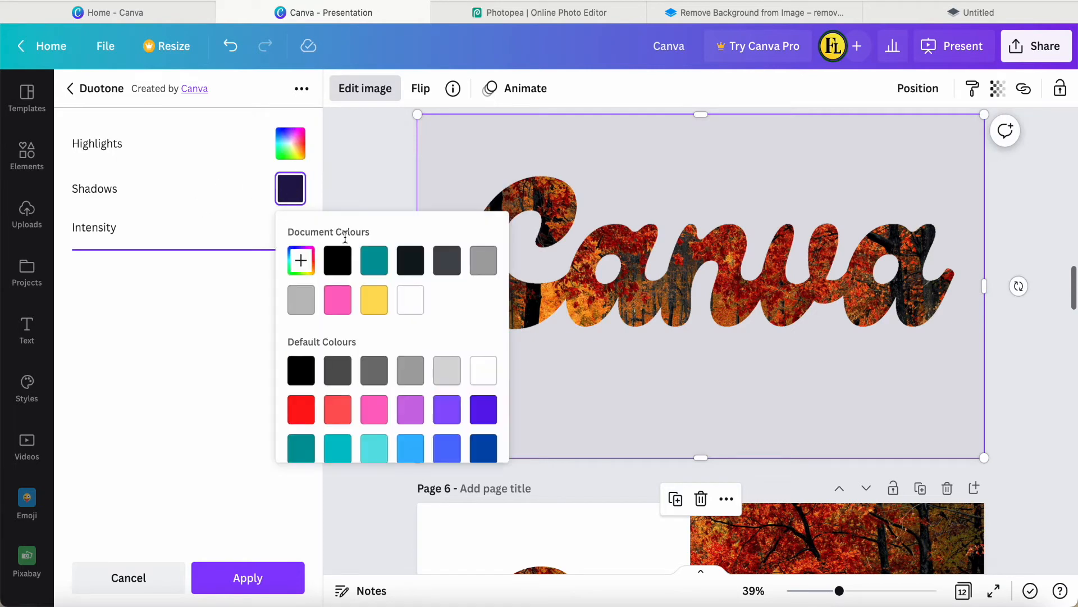
pyautogui.click(410, 304)
pyautogui.click(248, 577)
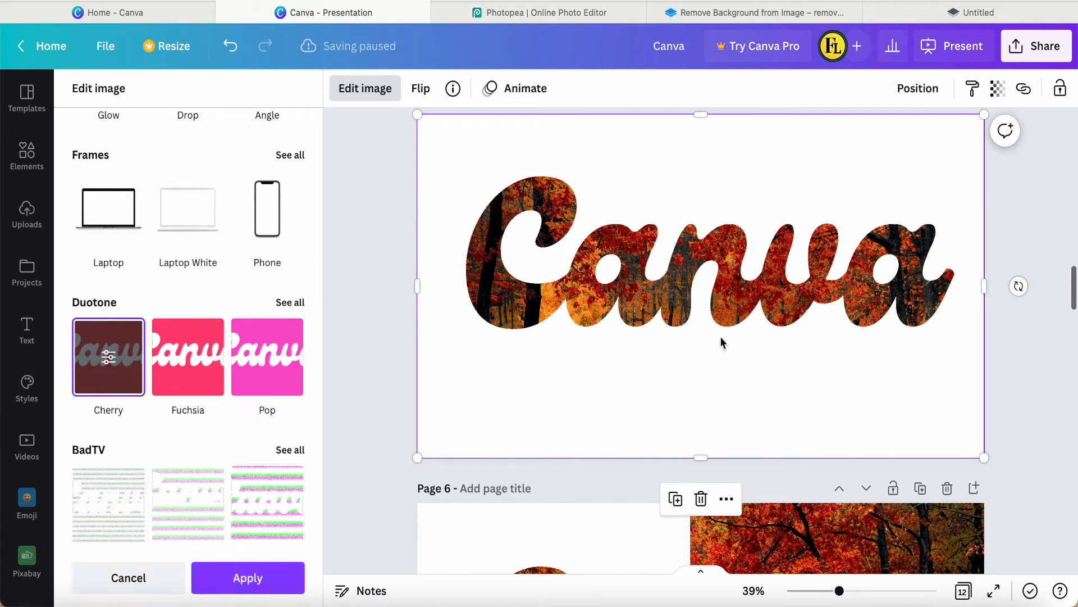
# - Crop the white cut-out to the page's left half and cover the right half with an aligned duplicate cropped to that side
pyautogui.moveTo(985, 292); pyautogui.dragTo(701, 291)
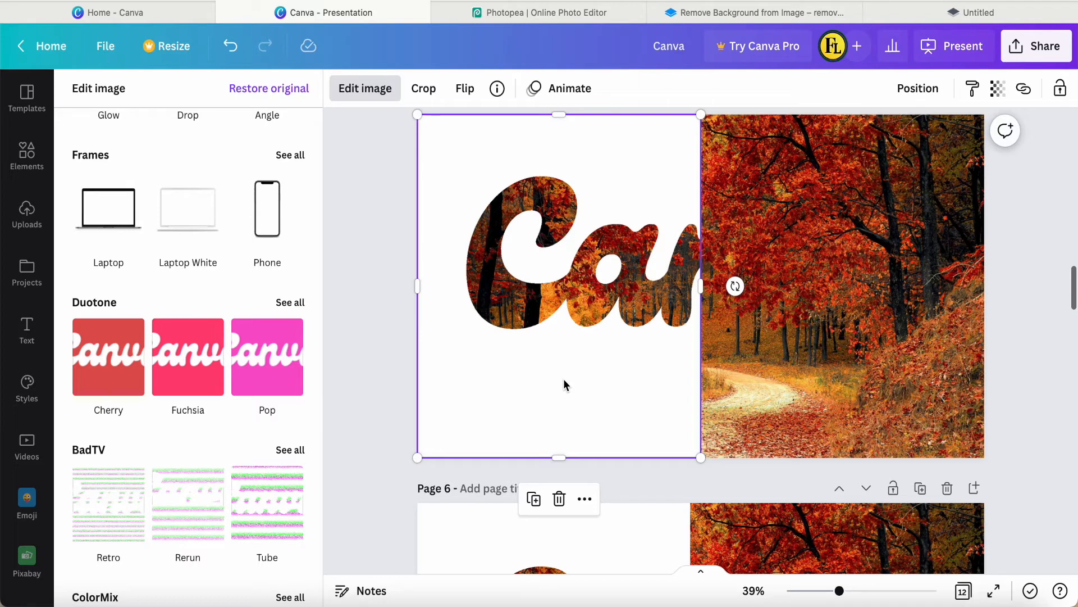
pyautogui.click(533, 499)
pyautogui.moveTo(548, 370); pyautogui.dragTo(543, 368)
pyautogui.moveTo(701, 289); pyautogui.dragTo(984, 288)
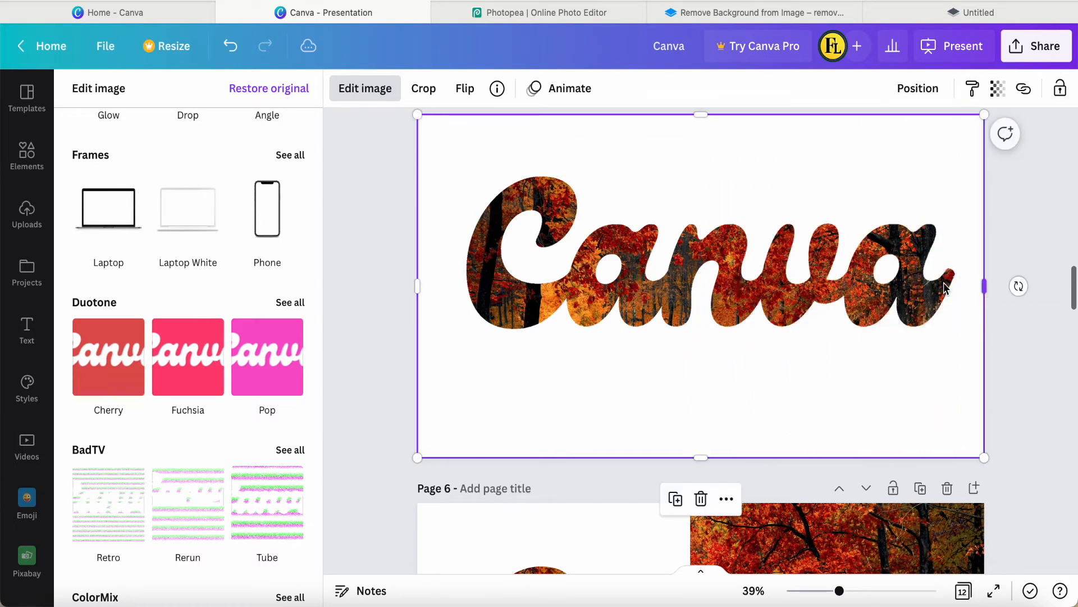
pyautogui.moveTo(416, 289); pyautogui.dragTo(702, 278)
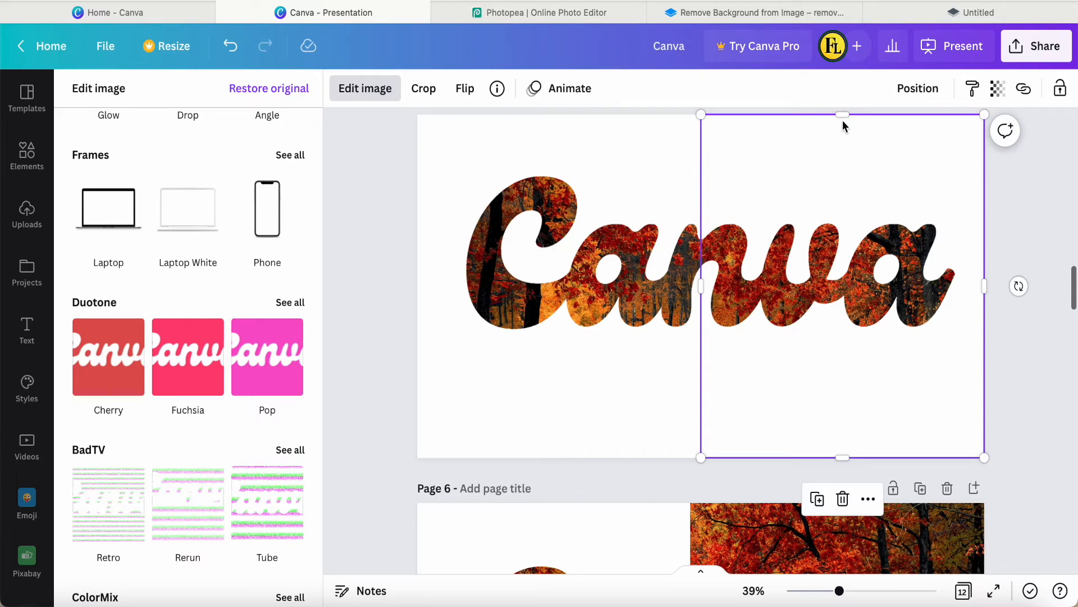
# - Crop the right cut-out piece to its lower half and the left piece to its upper half, exposing the photo diagonally
pyautogui.moveTo(842, 119); pyautogui.dragTo(849, 287)
pyautogui.click(582, 285)
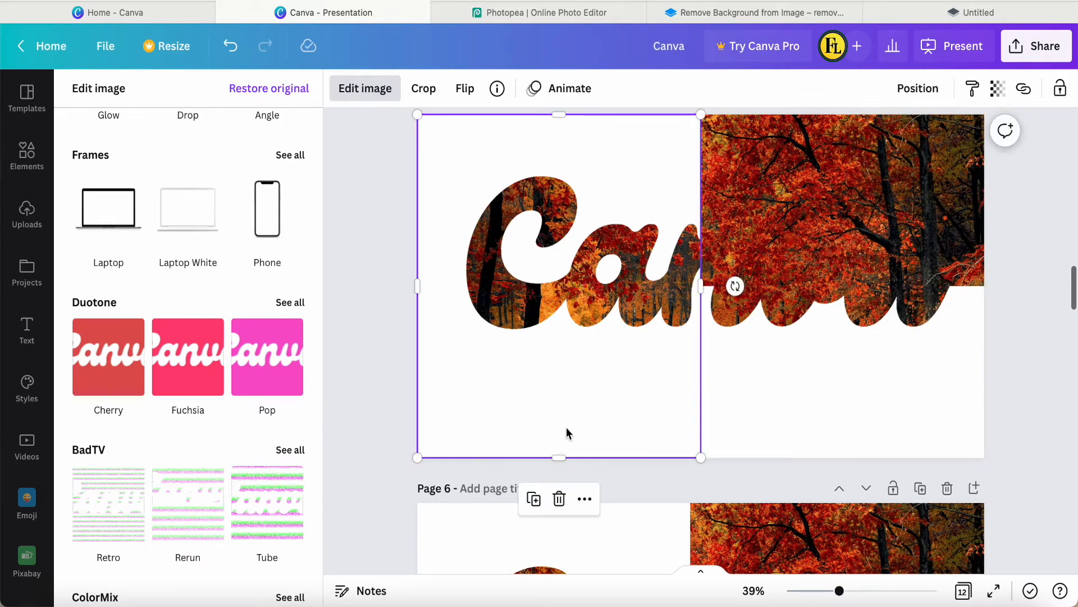
pyautogui.moveTo(559, 457); pyautogui.dragTo(559, 286)
pyautogui.click(498, 405)
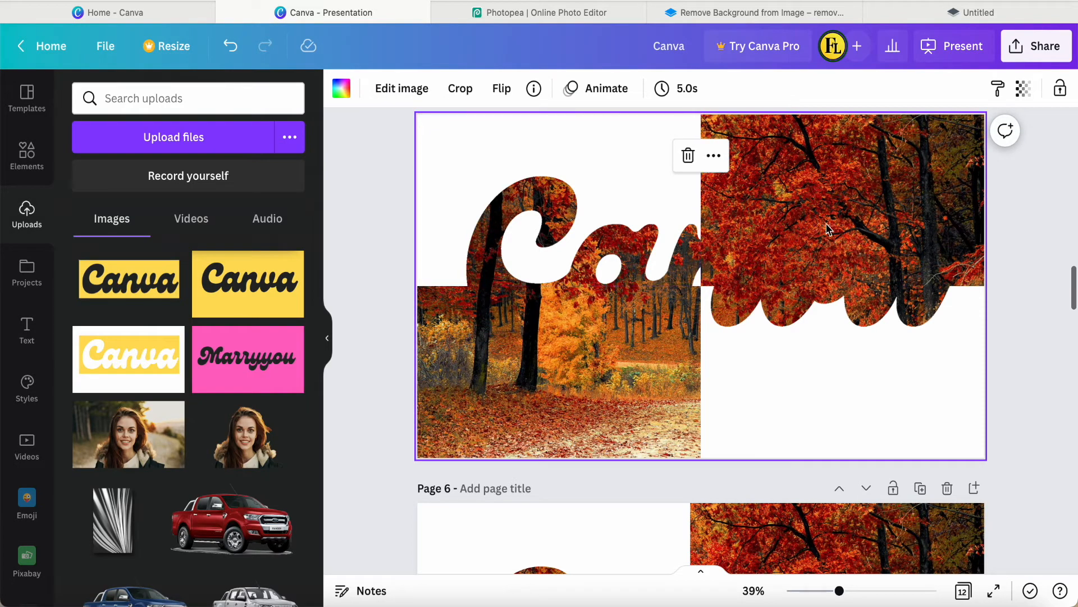
# - Copy the white outlined "Canva" text from page 4 to page 5 and align it with the cut-out lettering
pyautogui.scroll(6, 564, 373)
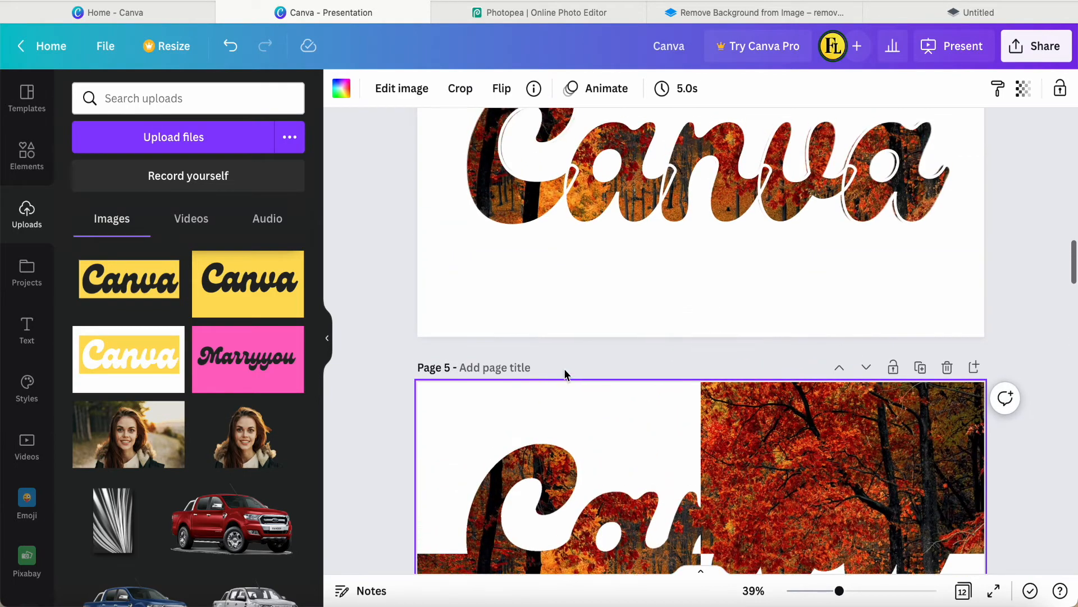
pyautogui.click(615, 286)
pyautogui.rightClick(614, 286)
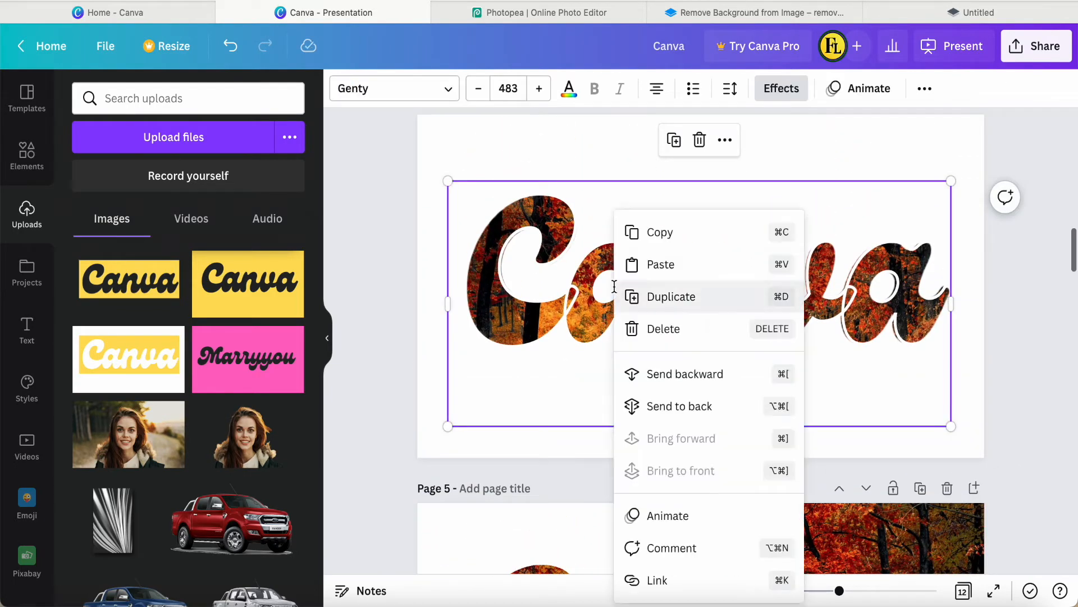
pyautogui.click(657, 232)
pyautogui.scroll(-6, 660, 317)
pyautogui.click(578, 359)
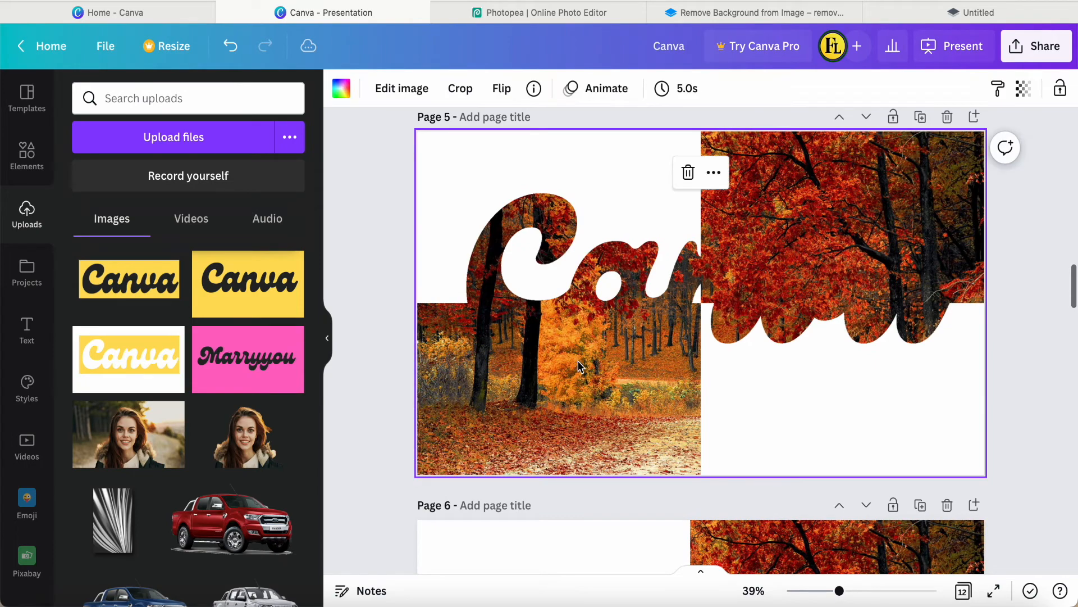
pyautogui.rightClick(578, 359)
pyautogui.click(629, 303)
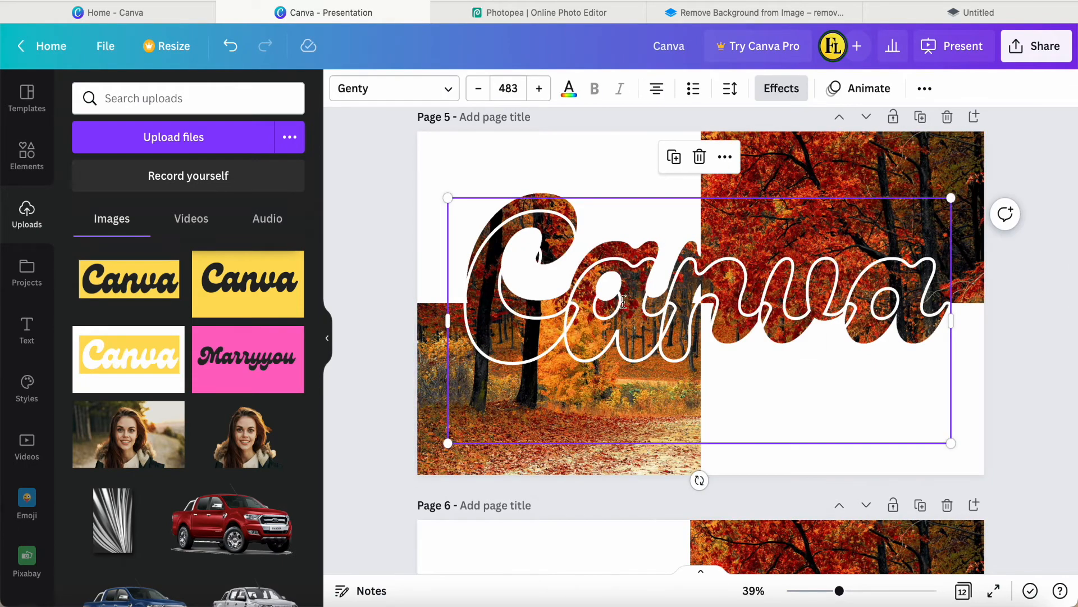
pyautogui.moveTo(645, 275); pyautogui.dragTo(646, 260)
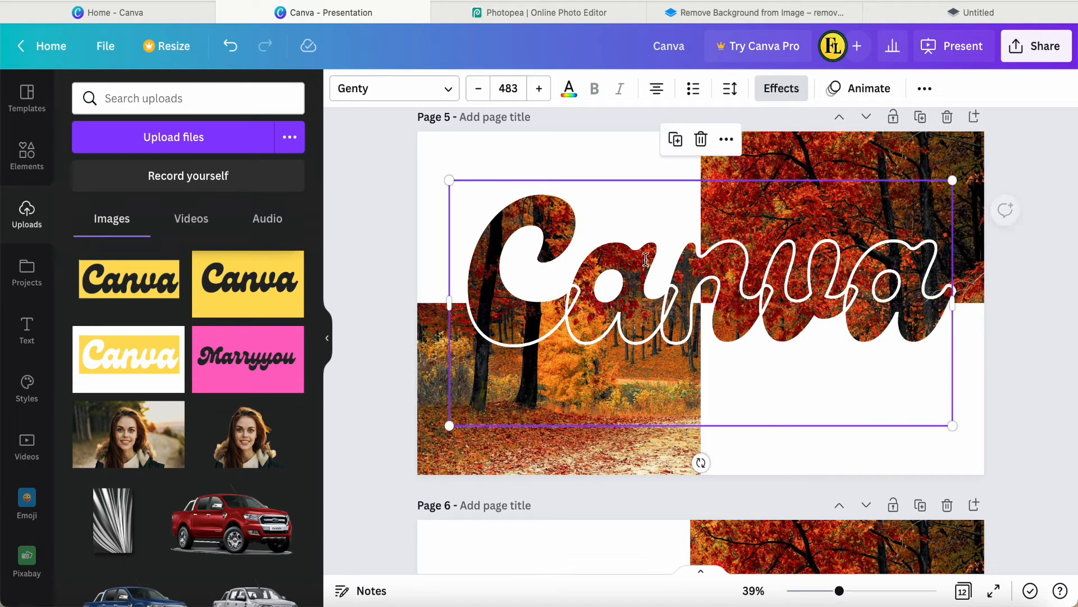
pyautogui.click(381, 399)
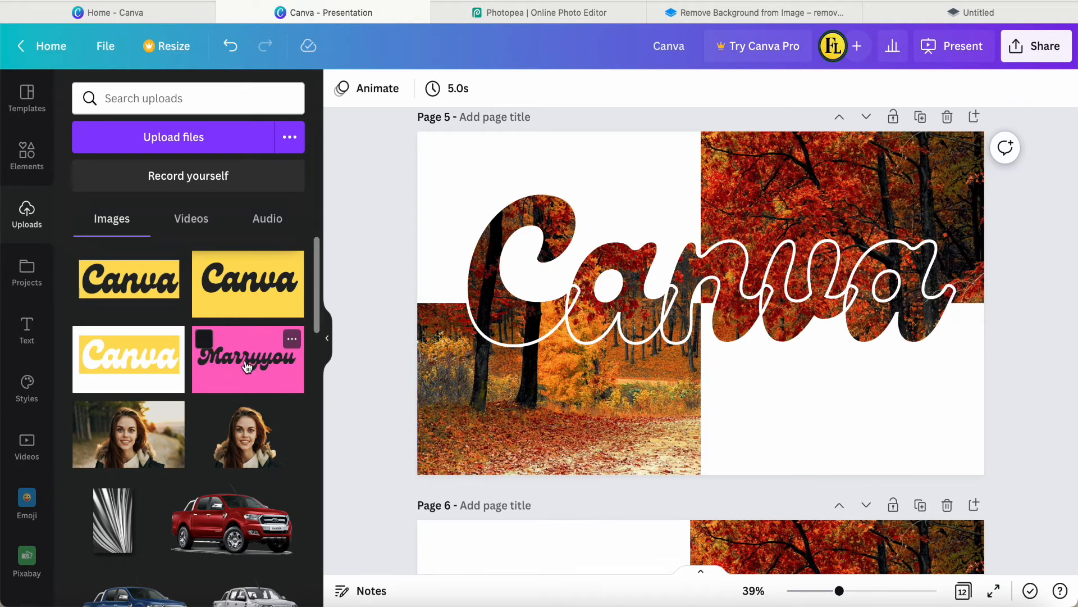
# - Examine the outlined "Canva" design on page 6 and the "Marryyou" designs on pages 7 and 8
pyautogui.scroll(-6, 372, 403)
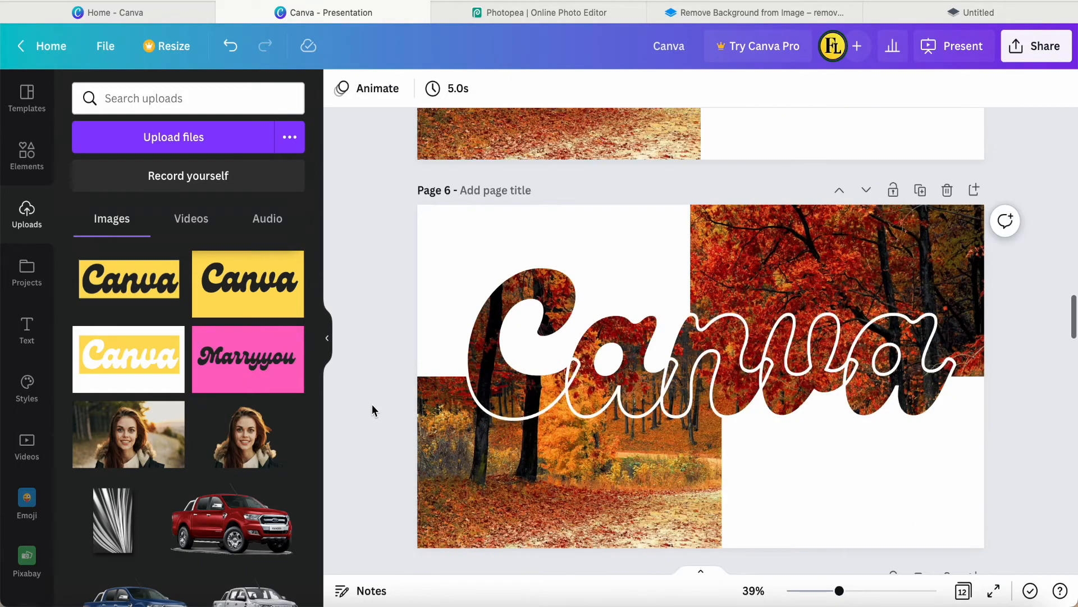
pyautogui.scroll(-5, 372, 403)
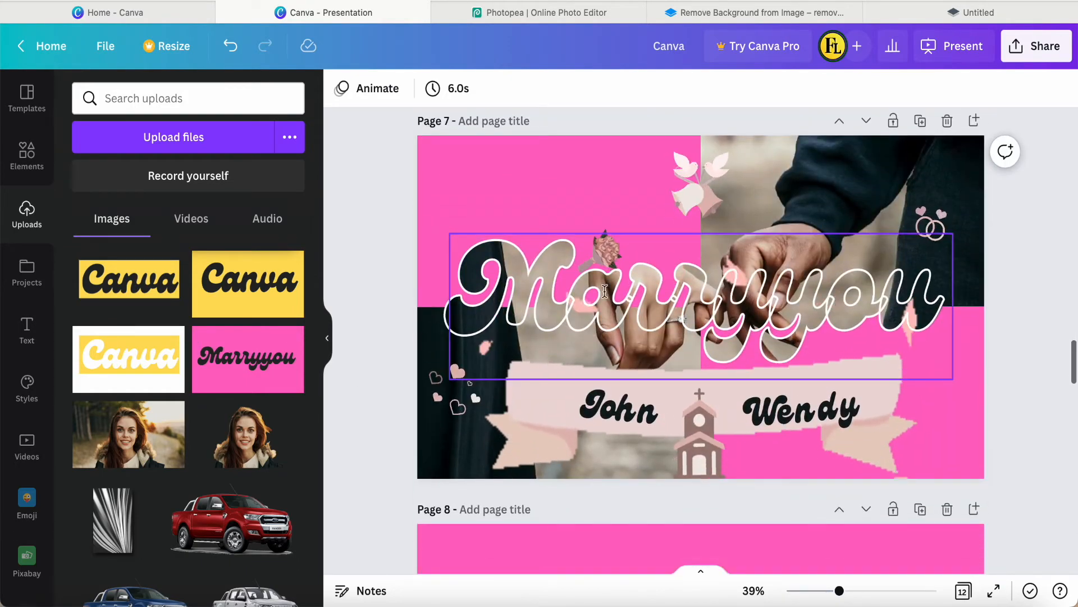
pyautogui.click(328, 338)
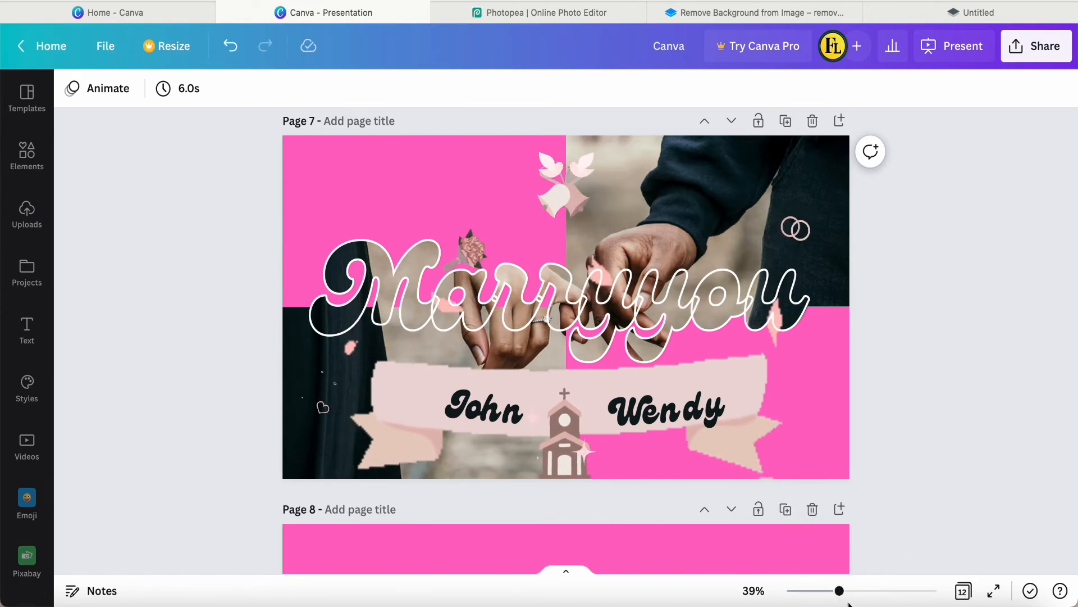
pyautogui.moveTo(839, 591); pyautogui.dragTo(845, 591)
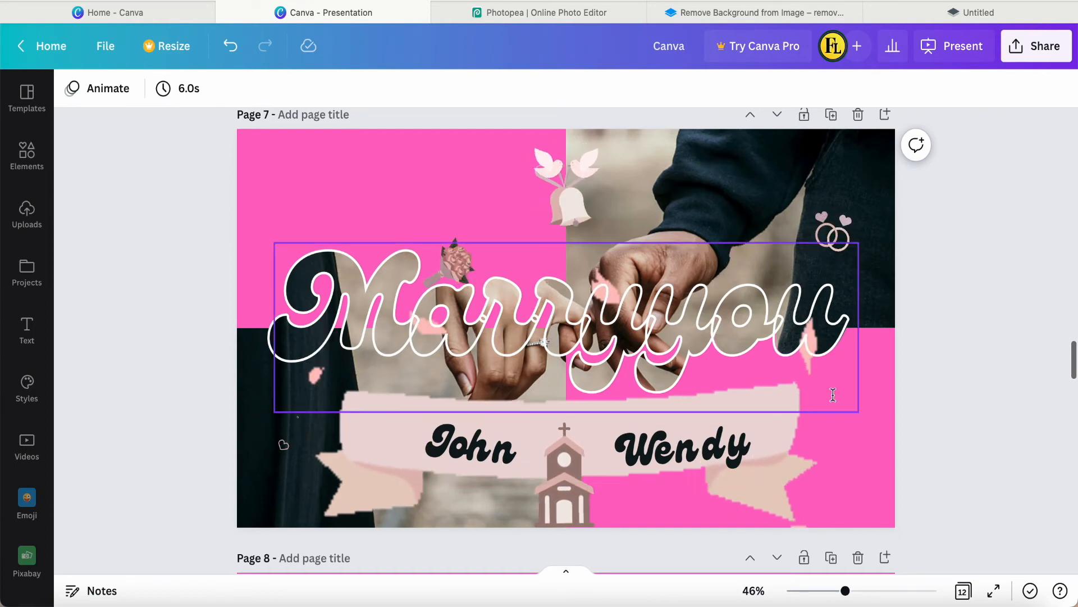
pyautogui.scroll(-3, 967, 384)
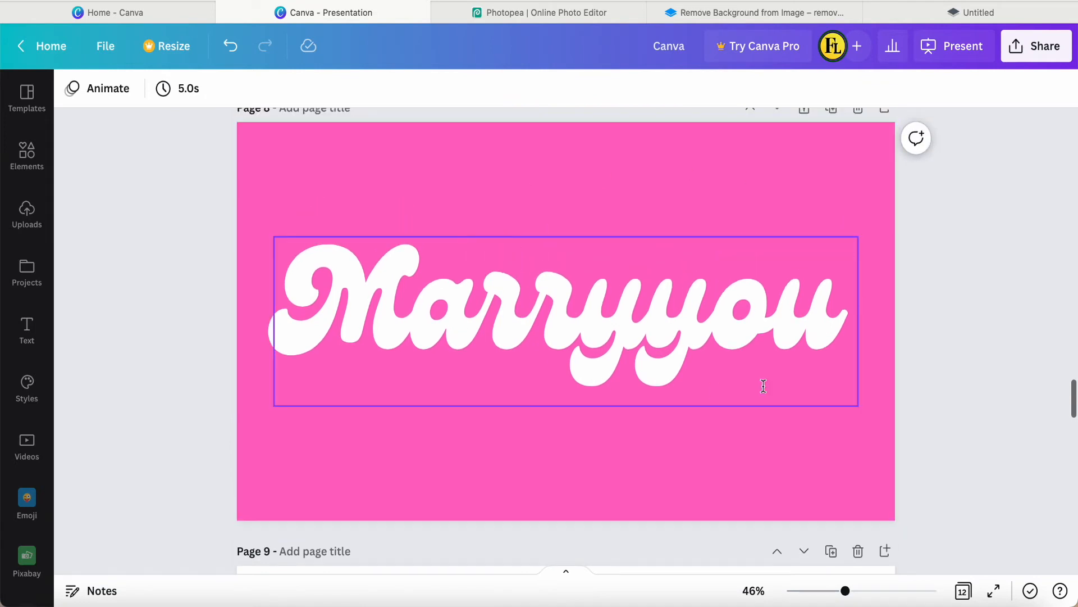
pyautogui.click(595, 347)
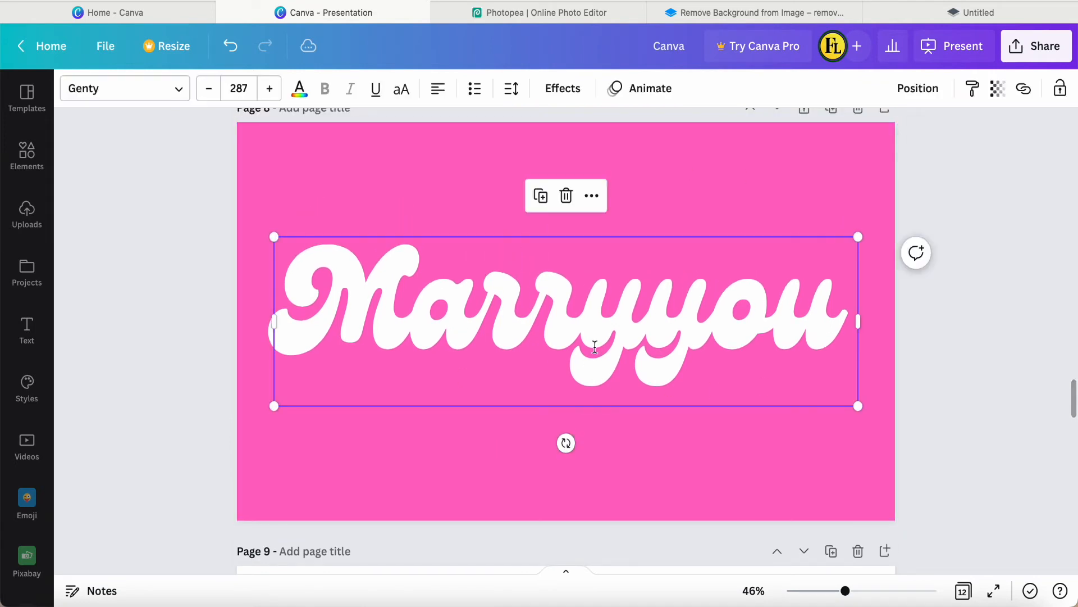
pyautogui.click(303, 171)
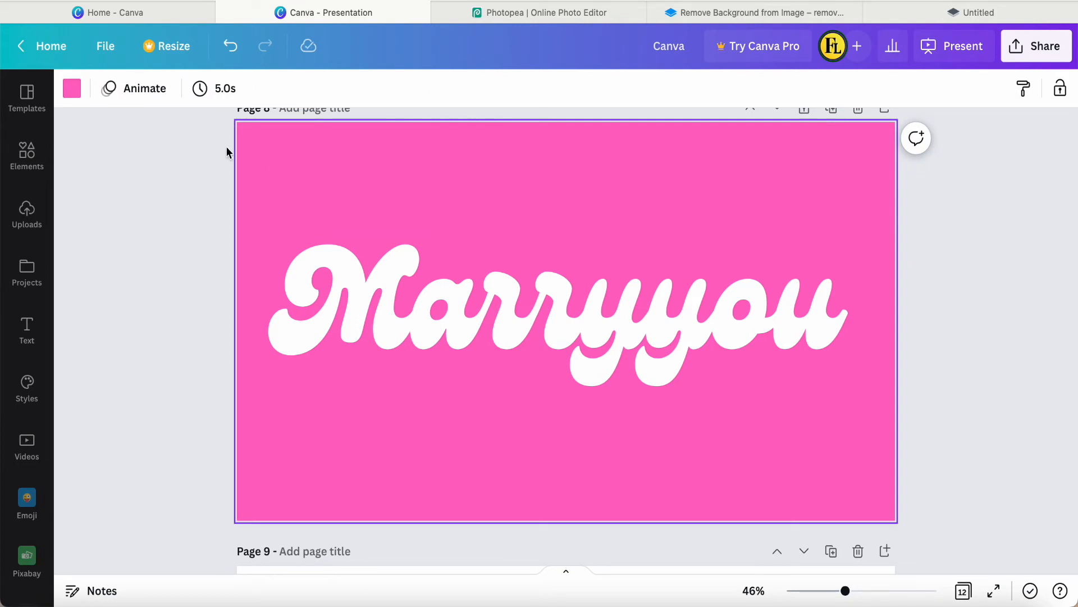
# - Add the recently used photo of a couple linking fingers to the blank page 9 and set it as the page background
pyautogui.scroll(-8, 170, 299)
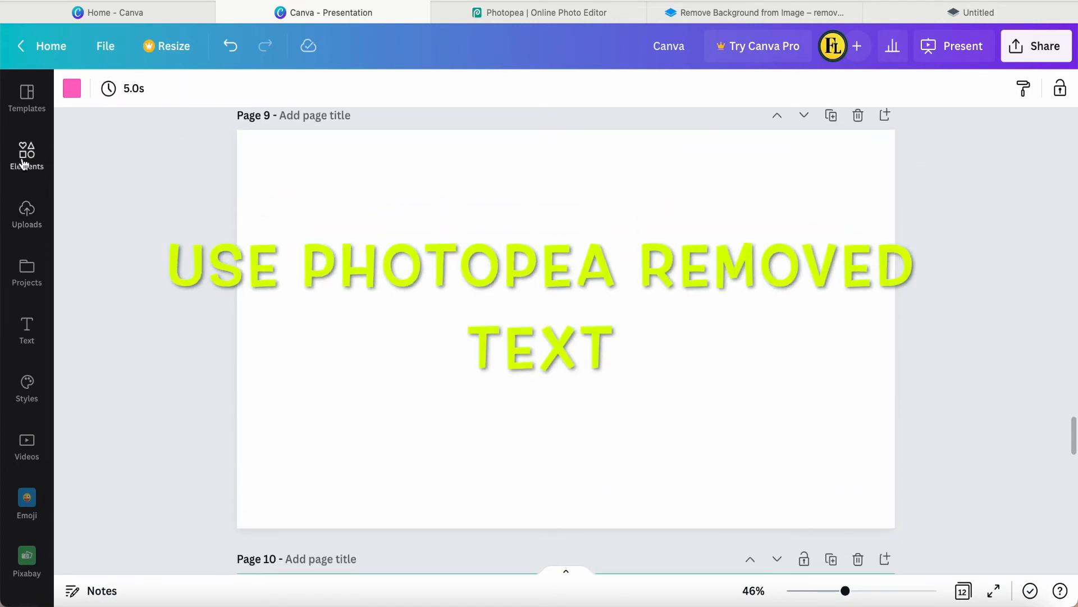
pyautogui.click(25, 156)
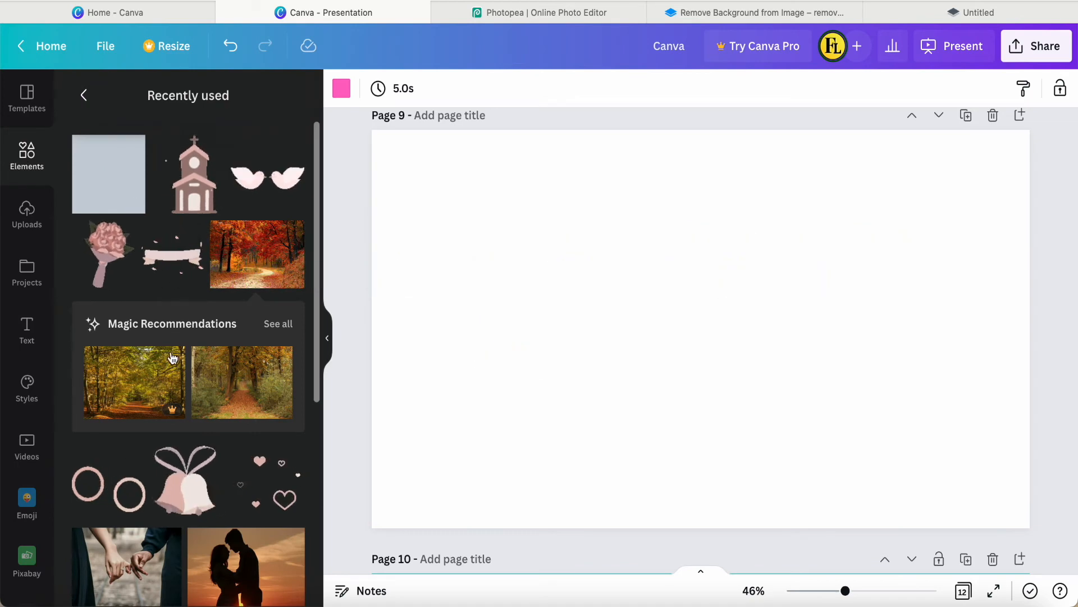
pyautogui.scroll(-3, 173, 359)
pyautogui.scroll(-1, 171, 337)
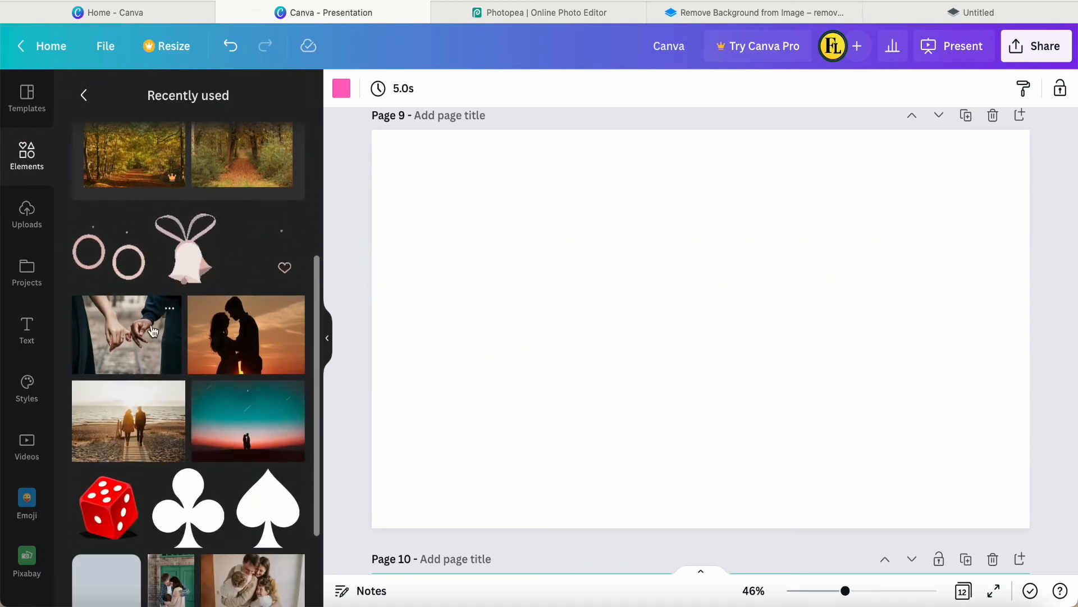
pyautogui.click(169, 313)
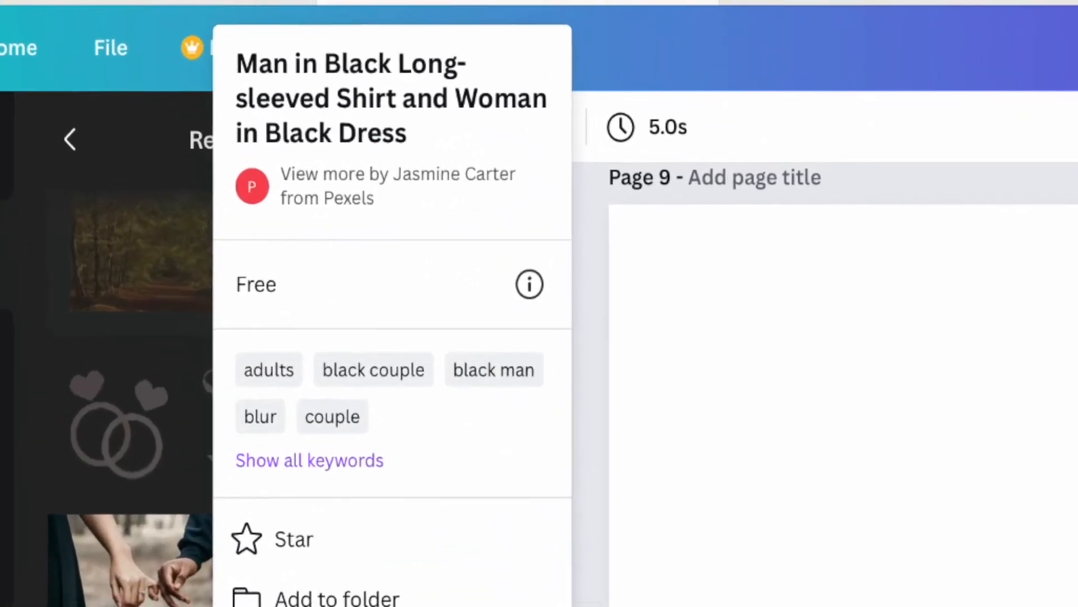
pyautogui.press('Escape')
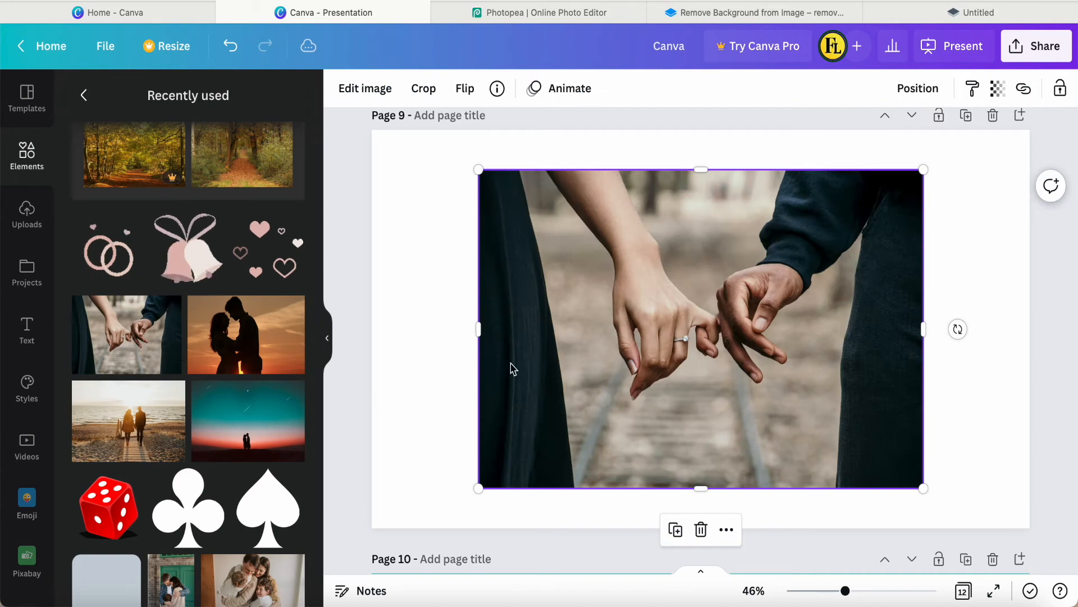
pyautogui.rightClick(629, 359)
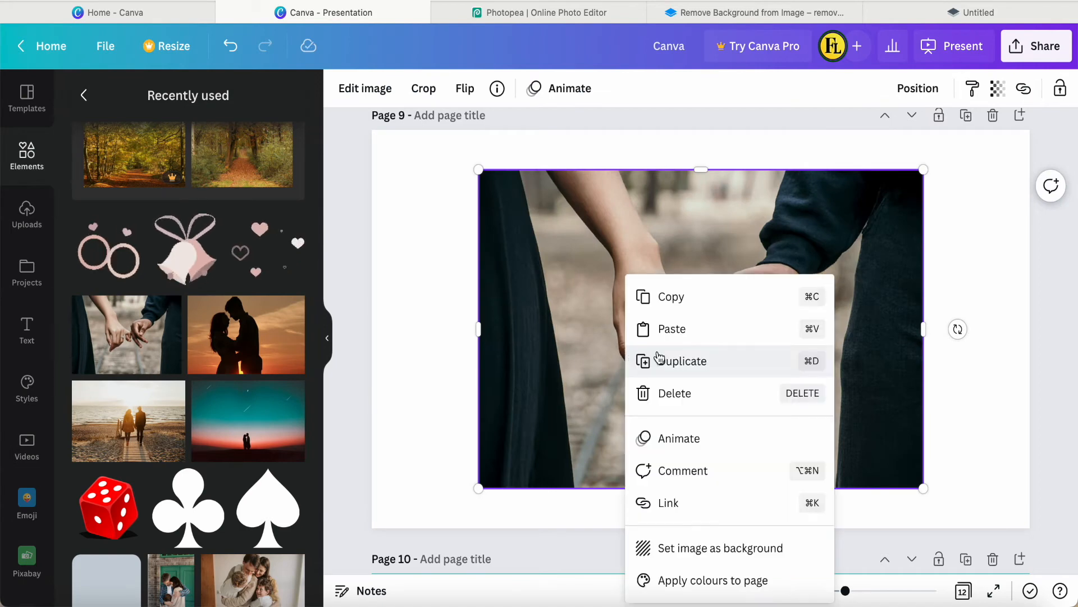
pyautogui.click(684, 550)
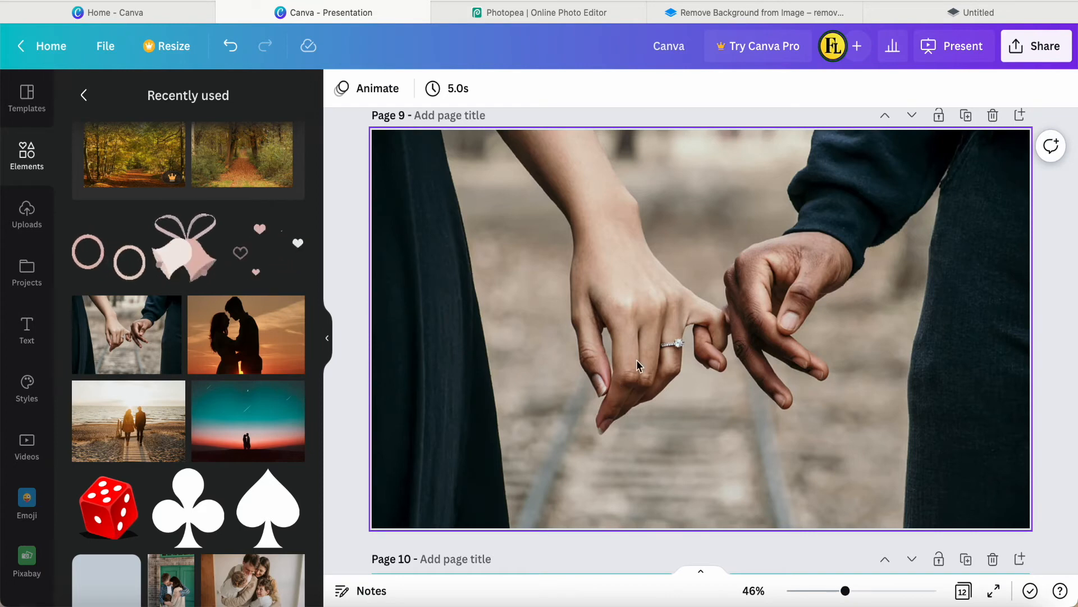
# - Add the uploaded pink "Marryyou" cut-out image to page 9 and enlarge it to cover the whole page
pyautogui.click(27, 213)
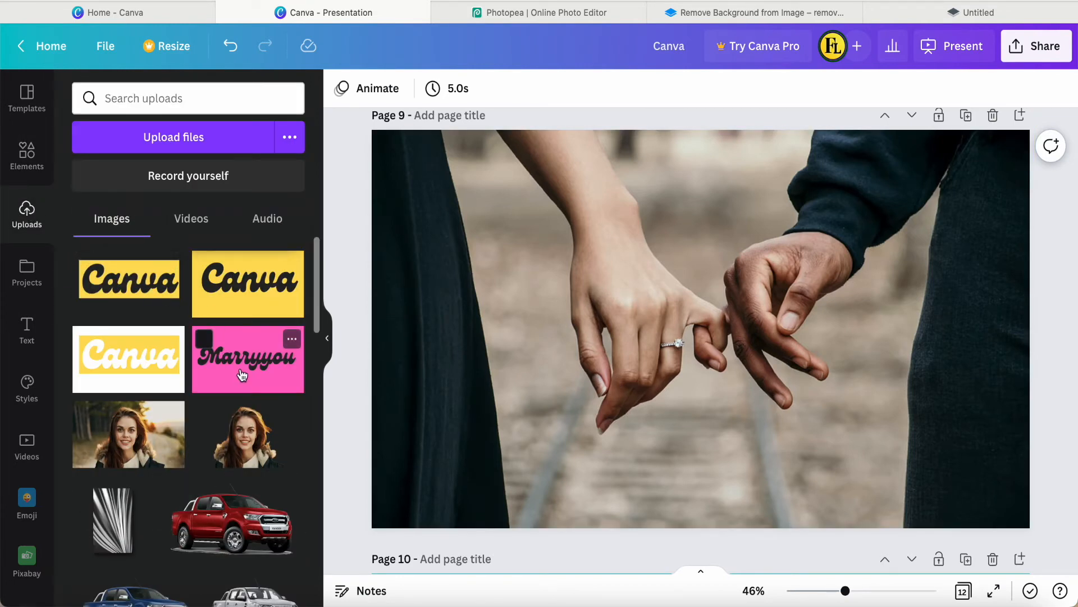
pyautogui.click(242, 375)
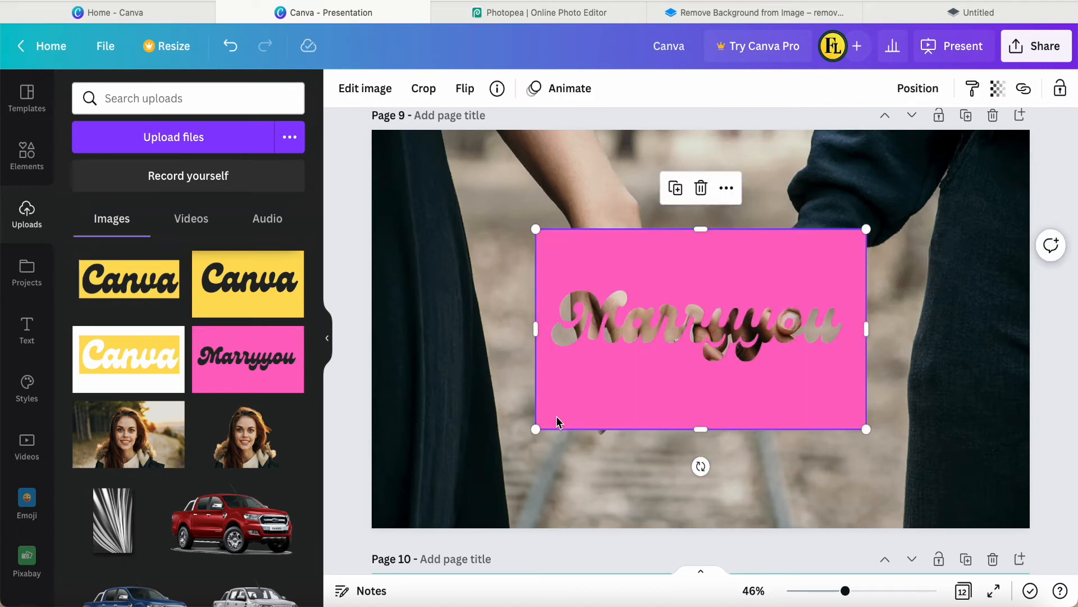
pyautogui.moveTo(536, 430); pyautogui.dragTo(372, 527)
pyautogui.moveTo(867, 230); pyautogui.dragTo(1032, 133)
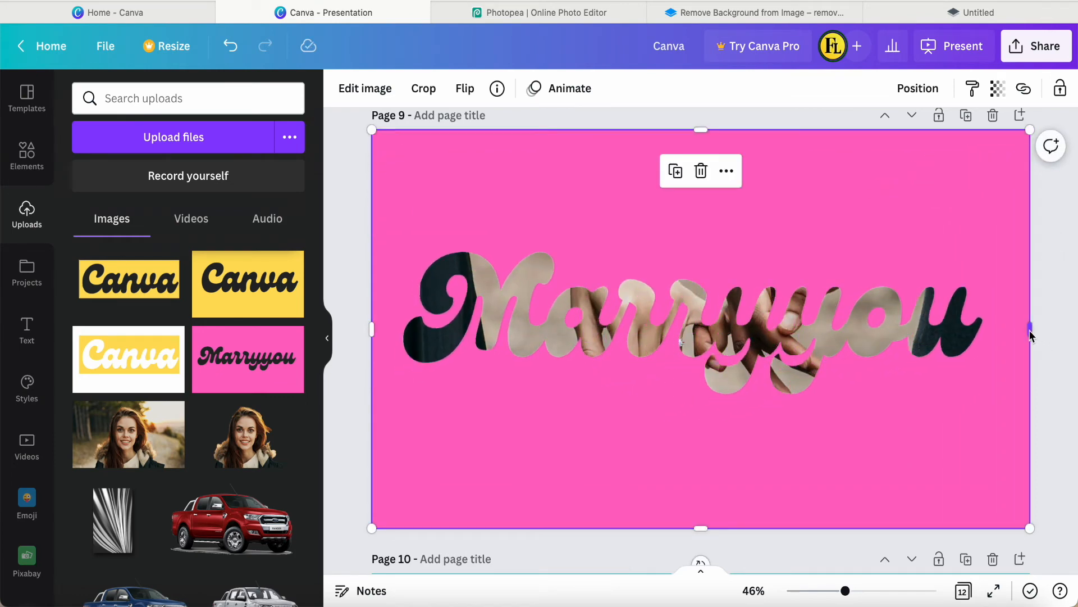
# - Crop the cut-out image to its left half, duplicate it, and crop the aligned copy to the right half of page 9
pyautogui.moveTo(1031, 336); pyautogui.dragTo(699, 355)
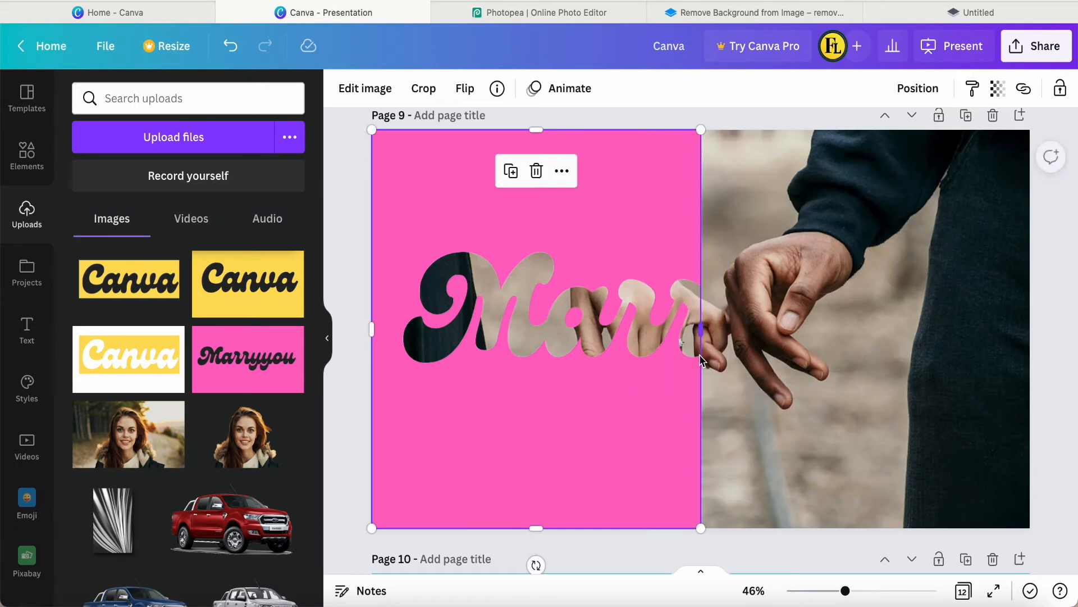
pyautogui.click(515, 173)
pyautogui.moveTo(516, 302)
pyautogui.mouseDown()
pyautogui.moveTo(865, 291)
pyautogui.moveTo(513, 289)
pyautogui.mouseUp()
pyautogui.moveTo(704, 333); pyautogui.dragTo(1030, 332)
pyautogui.moveTo(375, 333); pyautogui.dragTo(704, 331)
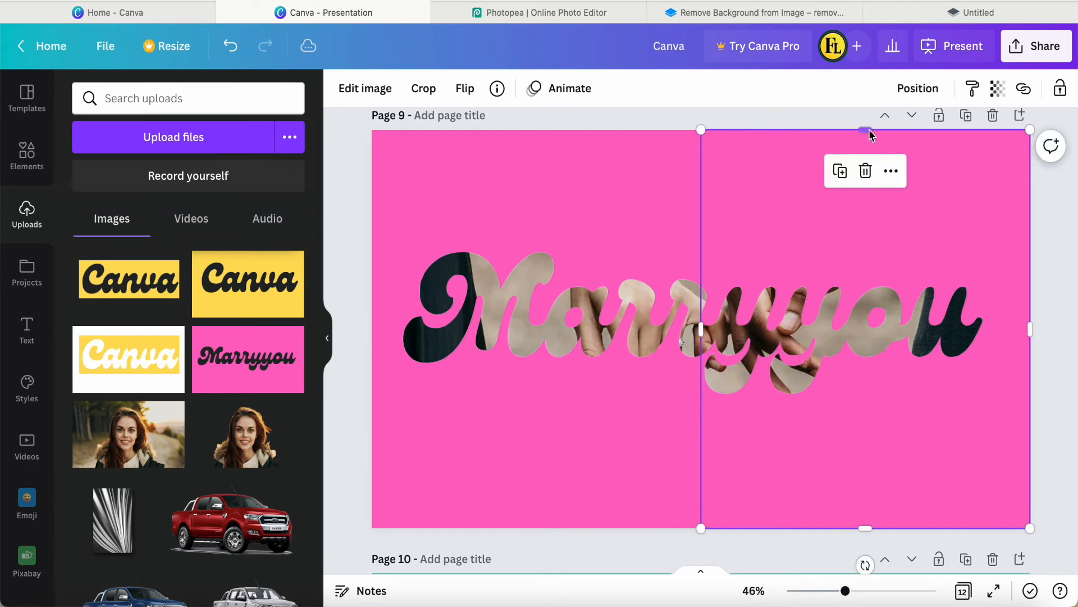
# - Crop the right cut-out piece to its lower half and the left piece to its upper half, exposing the photo diagonally on page 9
pyautogui.moveTo(865, 130); pyautogui.dragTo(879, 328)
pyautogui.click(571, 514)
pyautogui.moveTo(535, 530); pyautogui.dragTo(560, 327)
pyautogui.click(518, 470)
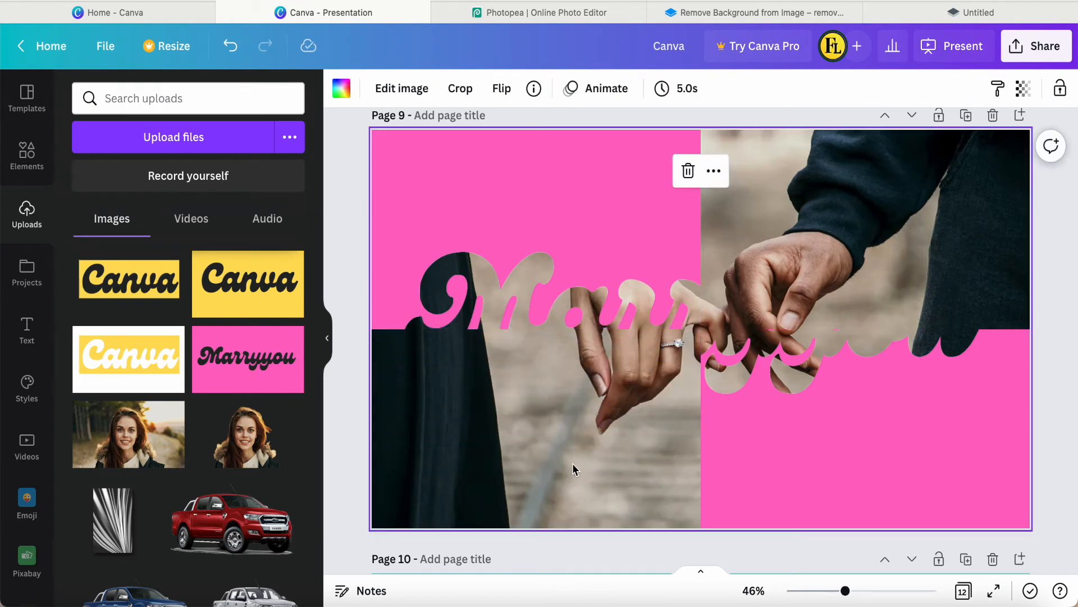
# - Copy the white "Marryyou" text from page 8 and paste it over the cut-out lettering on page 9
pyautogui.scroll(10, 572, 463)
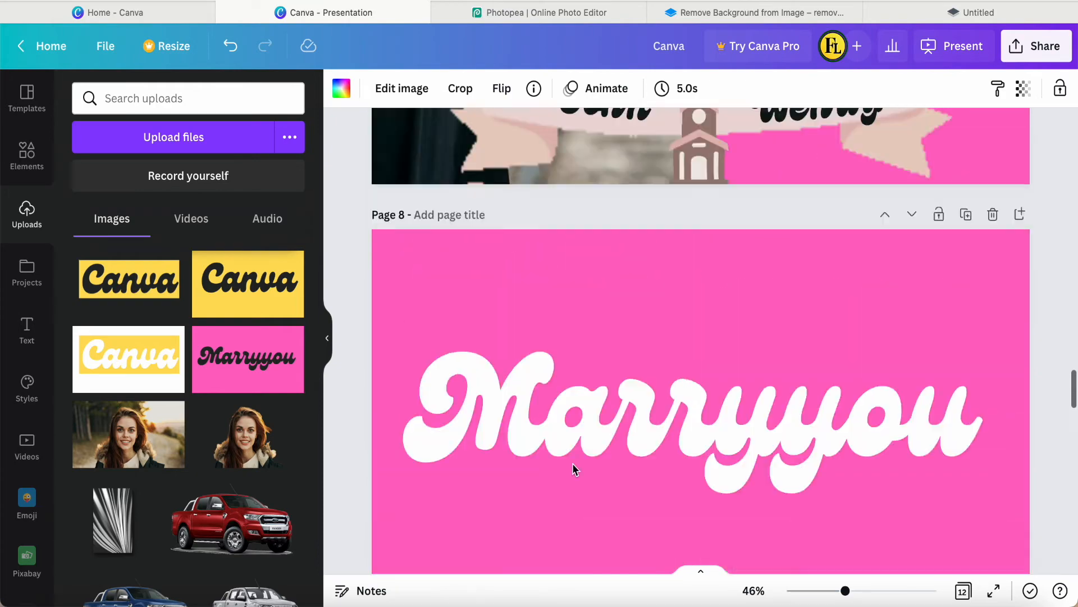
pyautogui.scroll(-3, 589, 322)
pyautogui.click(589, 322)
pyautogui.rightClick(597, 310)
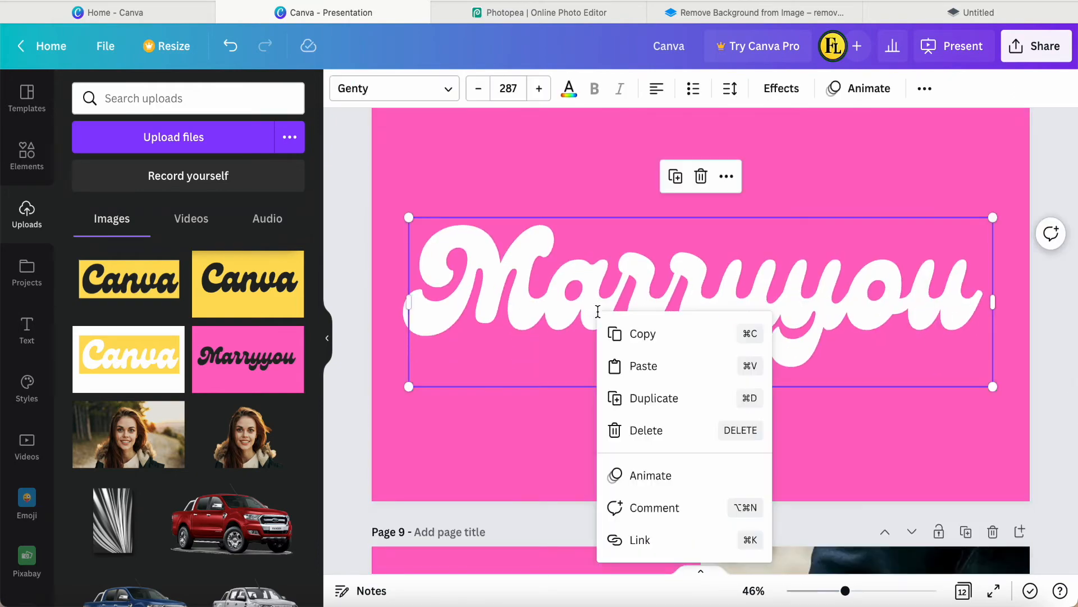
pyautogui.click(636, 334)
pyautogui.scroll(-5, 635, 332)
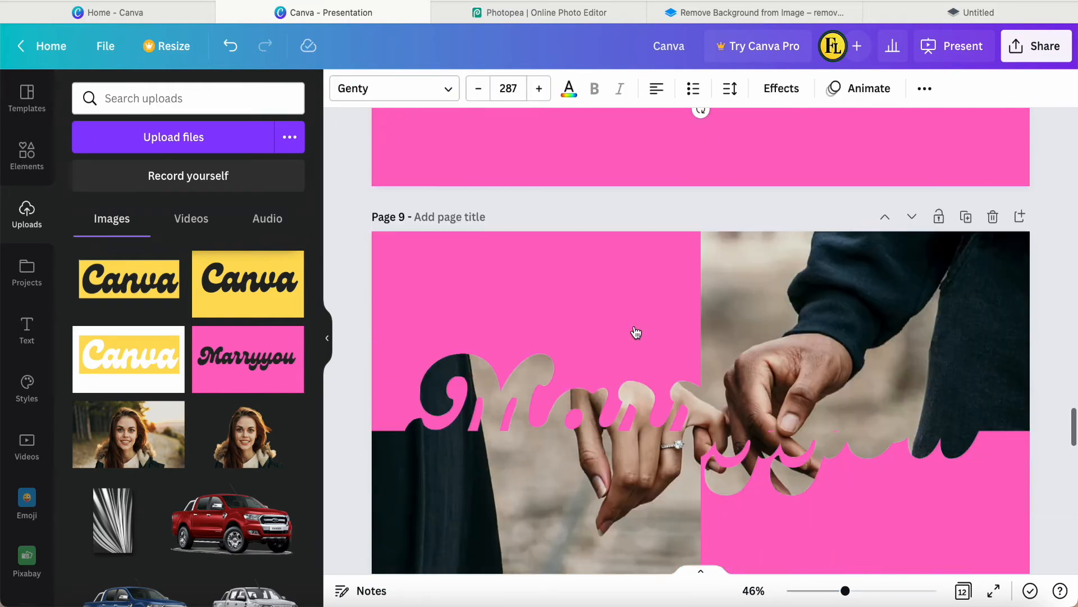
pyautogui.rightClick(572, 432)
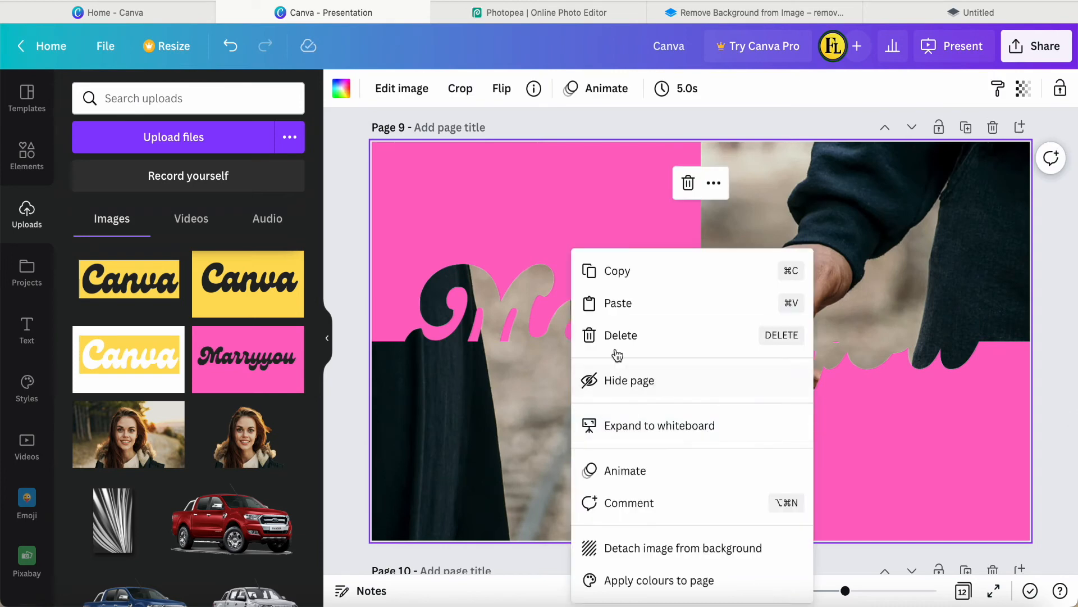
pyautogui.click(612, 306)
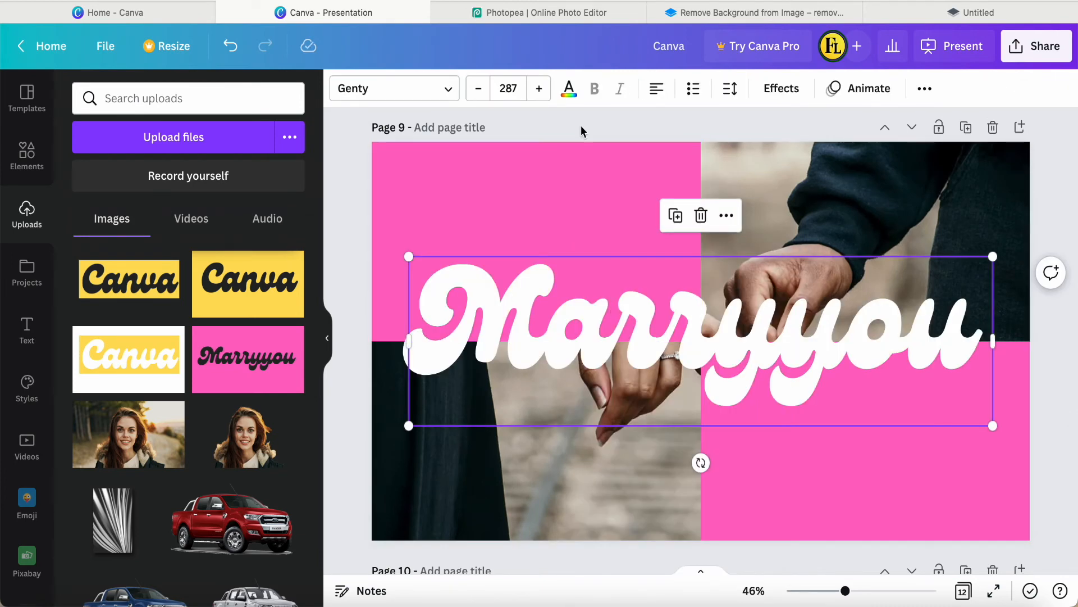
# - Apply the Hollow effect to the pasted "Marryyou" text with a thickness of 15
pyautogui.click(759, 90)
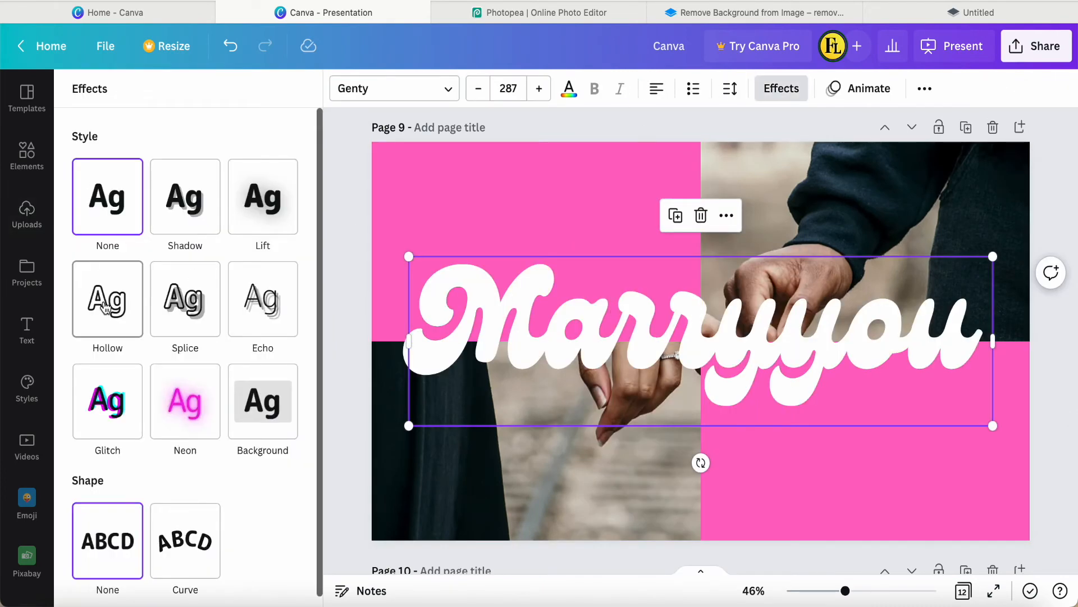
pyautogui.click(105, 308)
pyautogui.moveTo(185, 395); pyautogui.dragTo(103, 397)
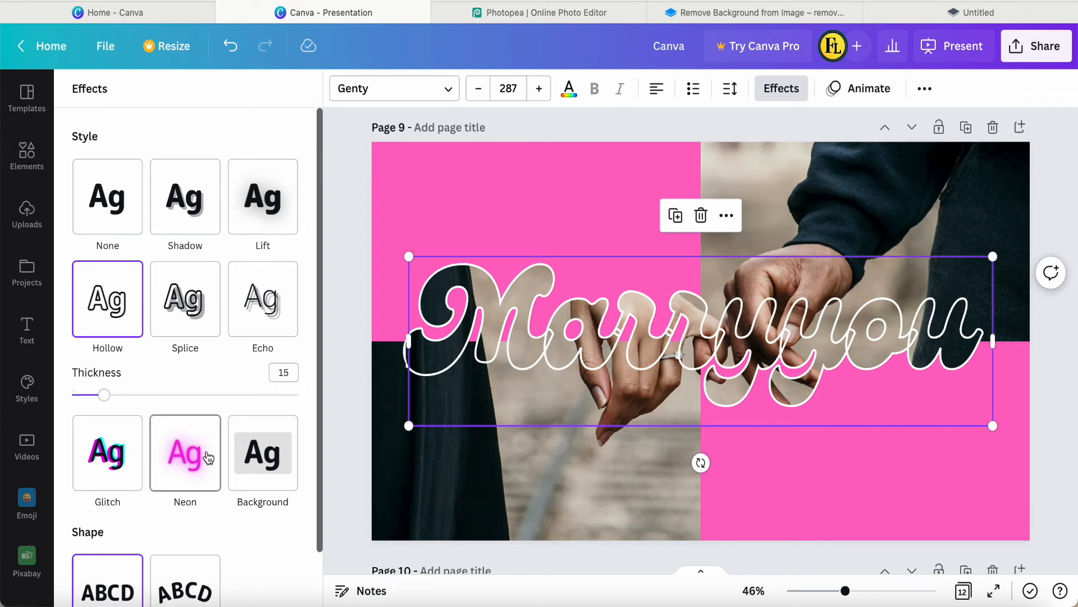
pyautogui.scroll(-1, 207, 458)
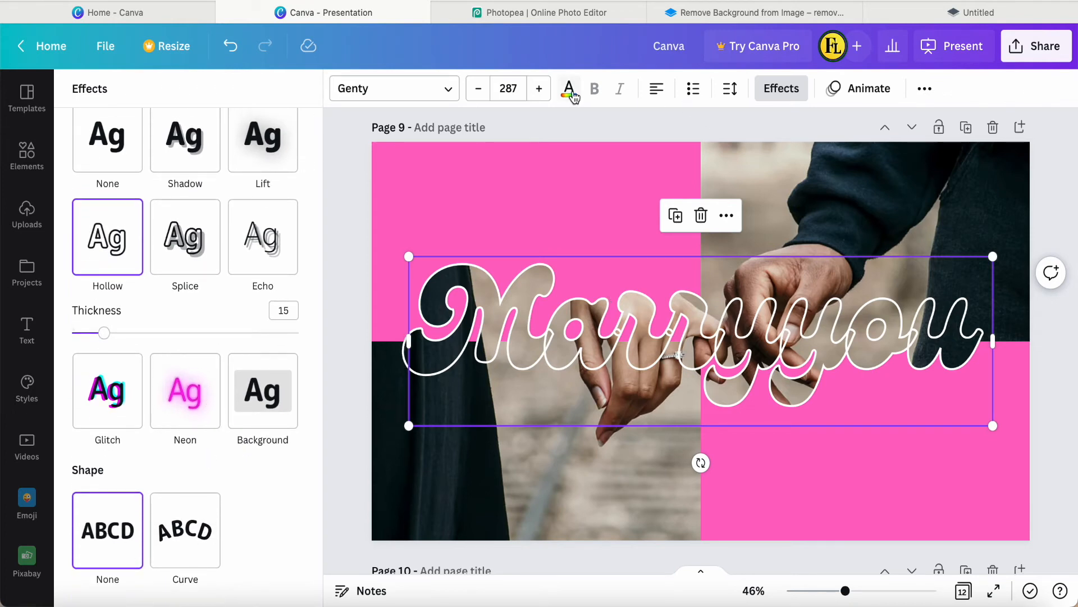
# - Recolour the hollow "Marryyou" outline with the document's pink and increase its thickness to 24
pyautogui.click(570, 92)
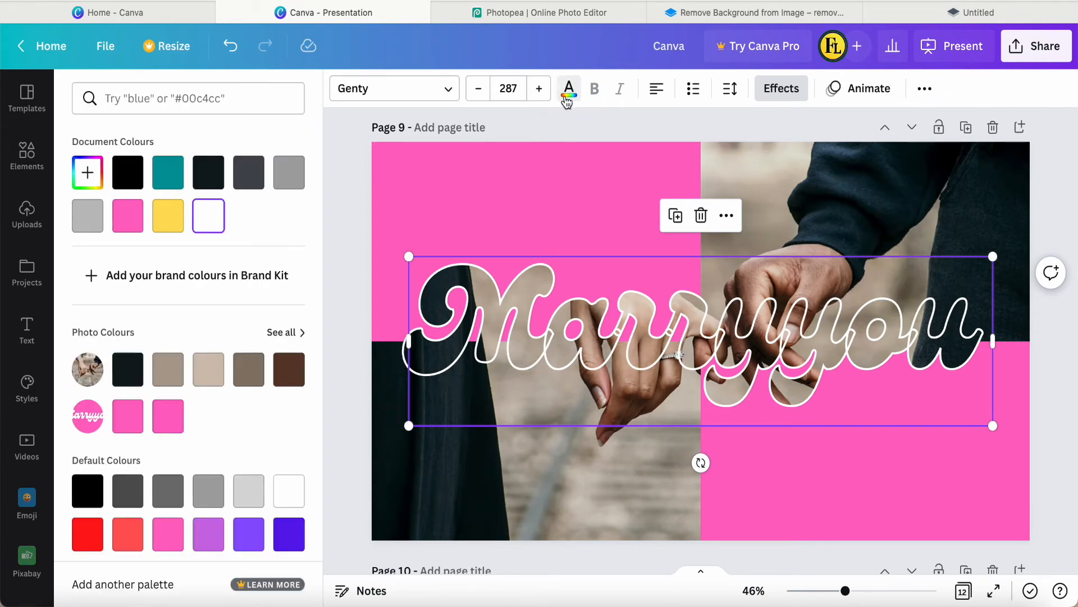
pyautogui.click(132, 225)
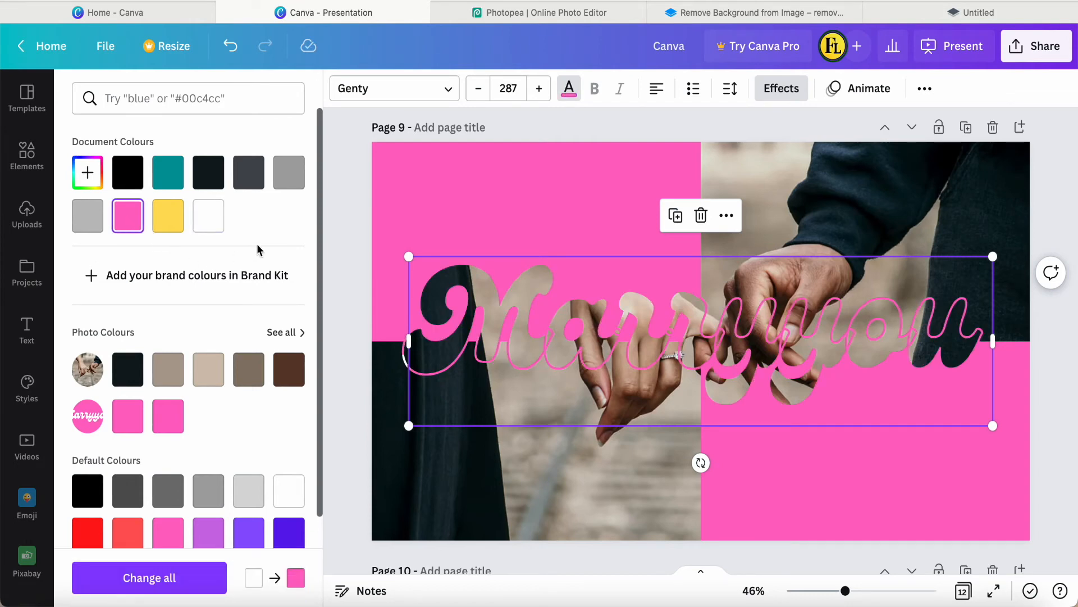
pyautogui.click(773, 105)
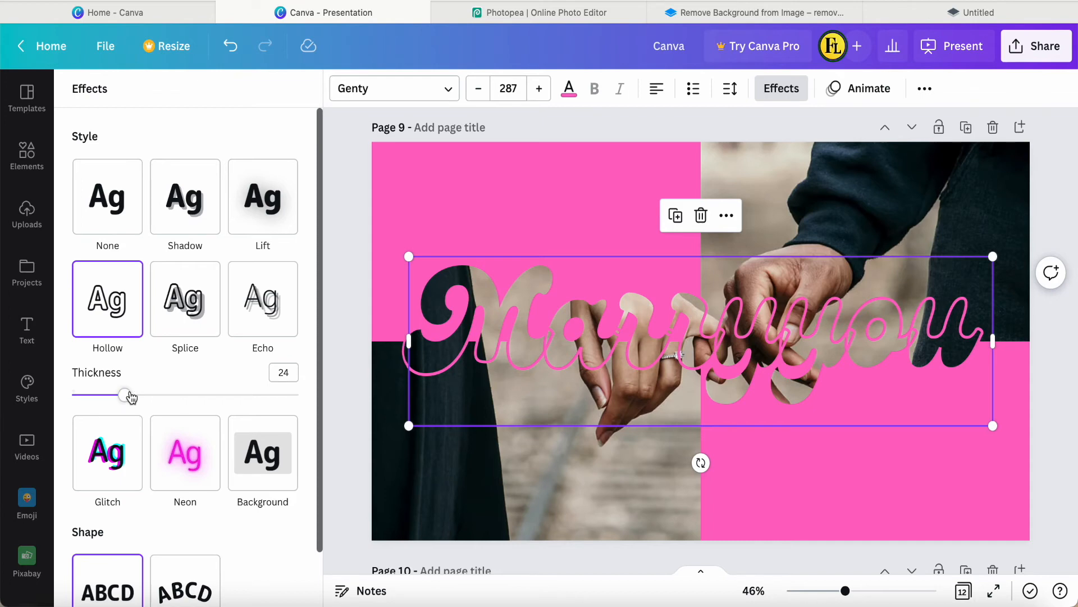
pyautogui.click(346, 375)
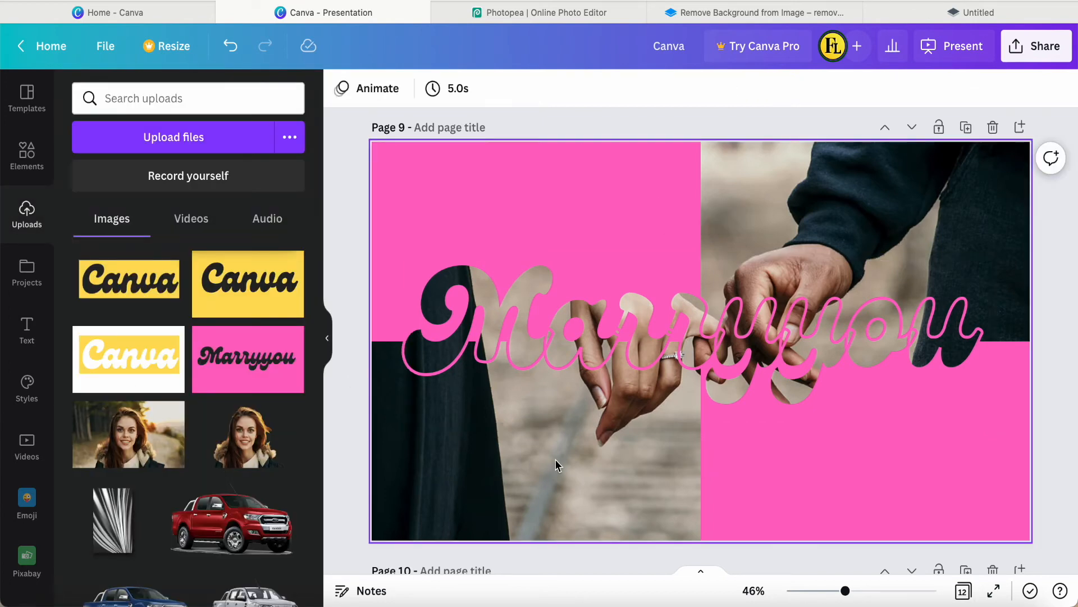
# - Look through the recently used elements and search the element library for "love"
pyautogui.click(22, 162)
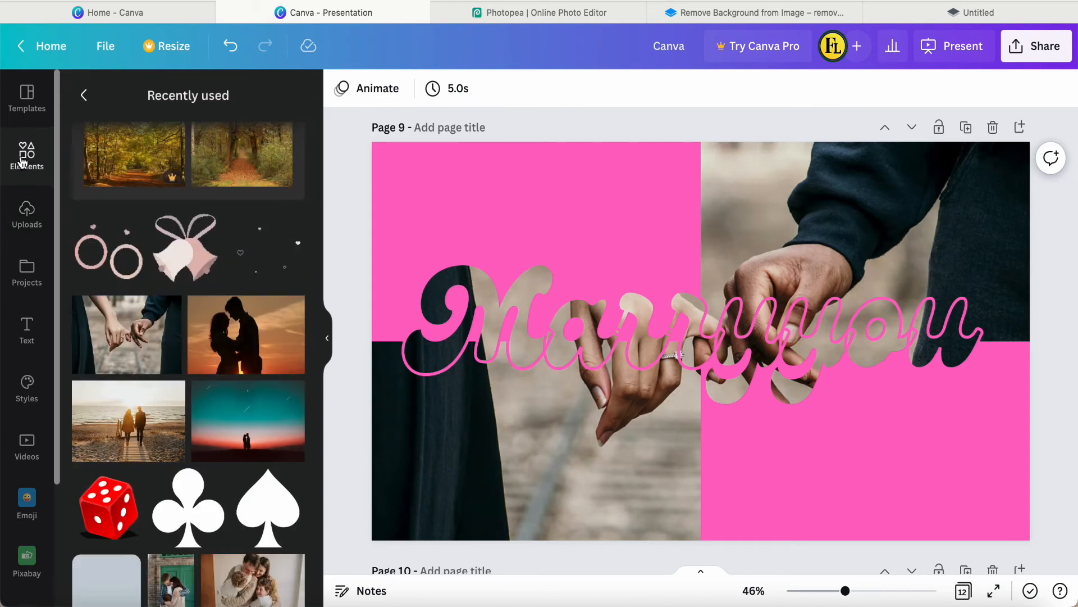
pyautogui.scroll(2, 123, 205)
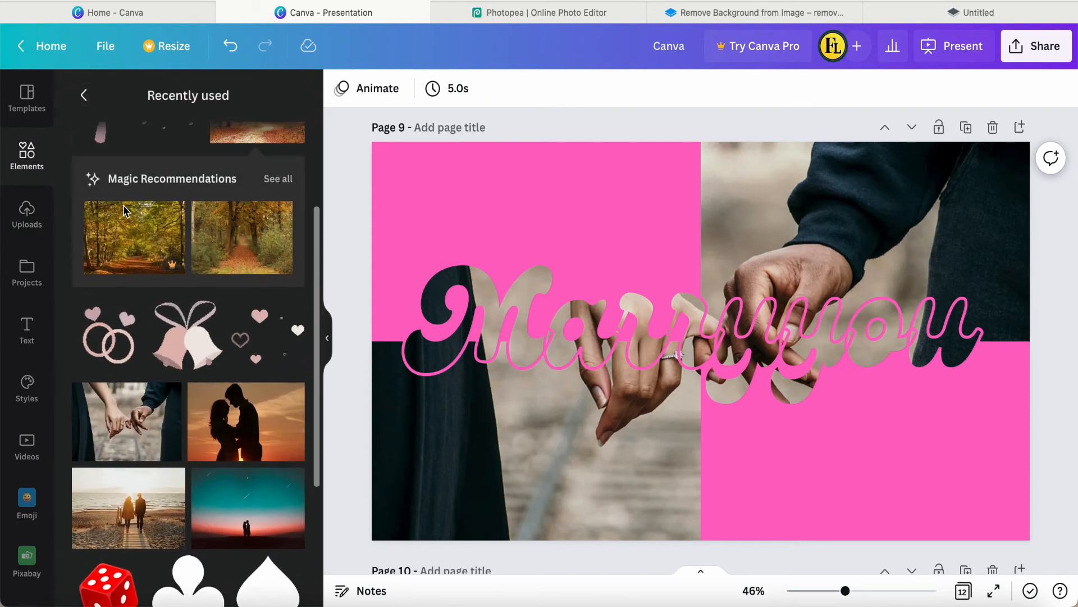
pyautogui.scroll(3, 123, 205)
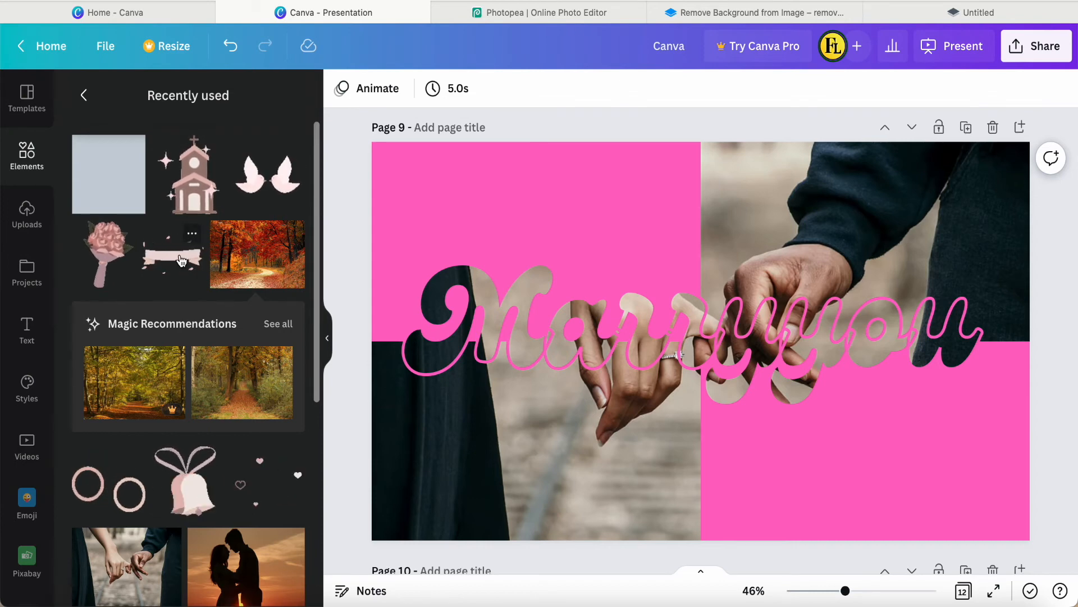
pyautogui.click(84, 95)
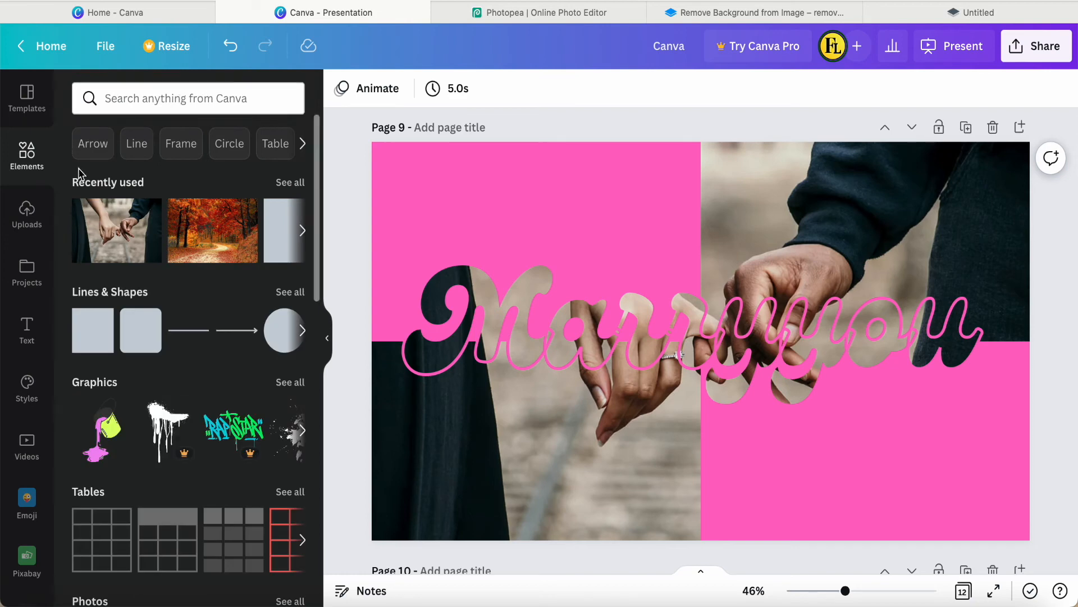
pyautogui.click(165, 101)
pyautogui.write('lo')
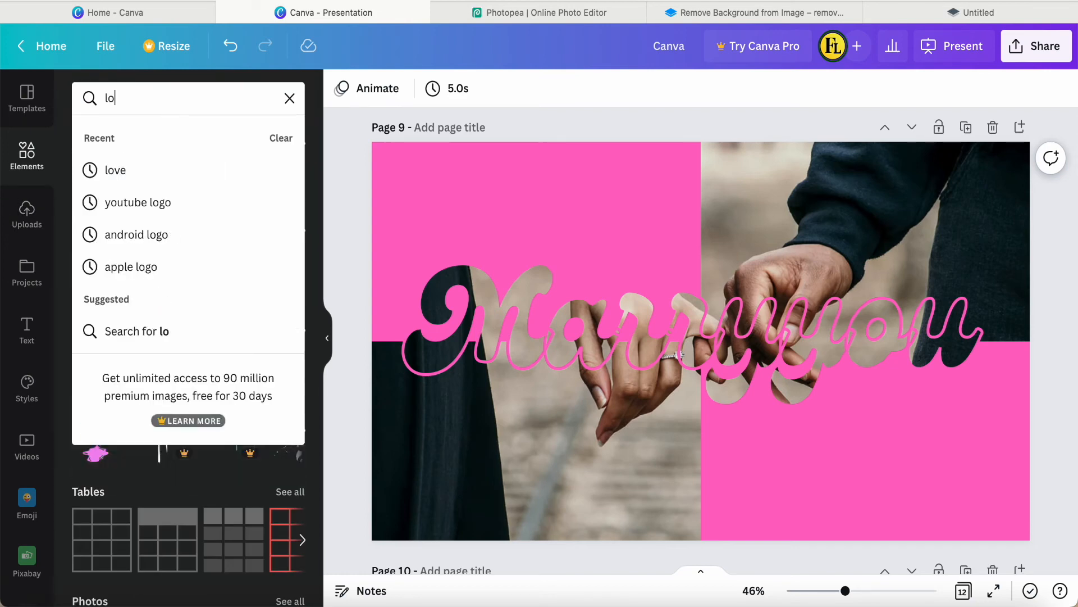
pyautogui.write('ve')
pyautogui.press('Return')
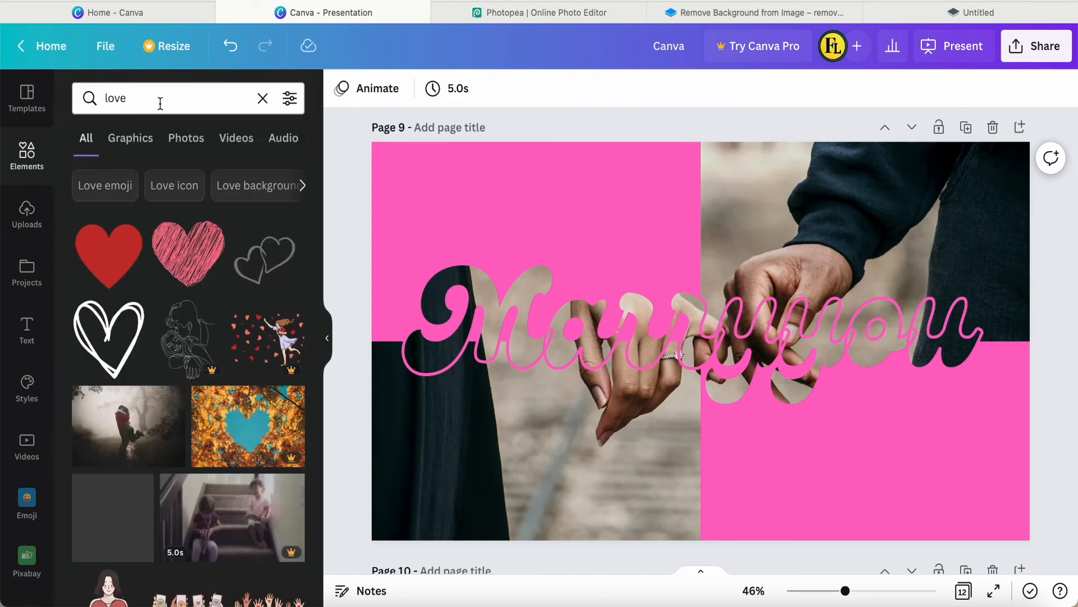
# - Add the pink and white floating hearts graphic, shrink it, and place it in the lower-left corner of page 9
pyautogui.scroll(-5, 156, 247)
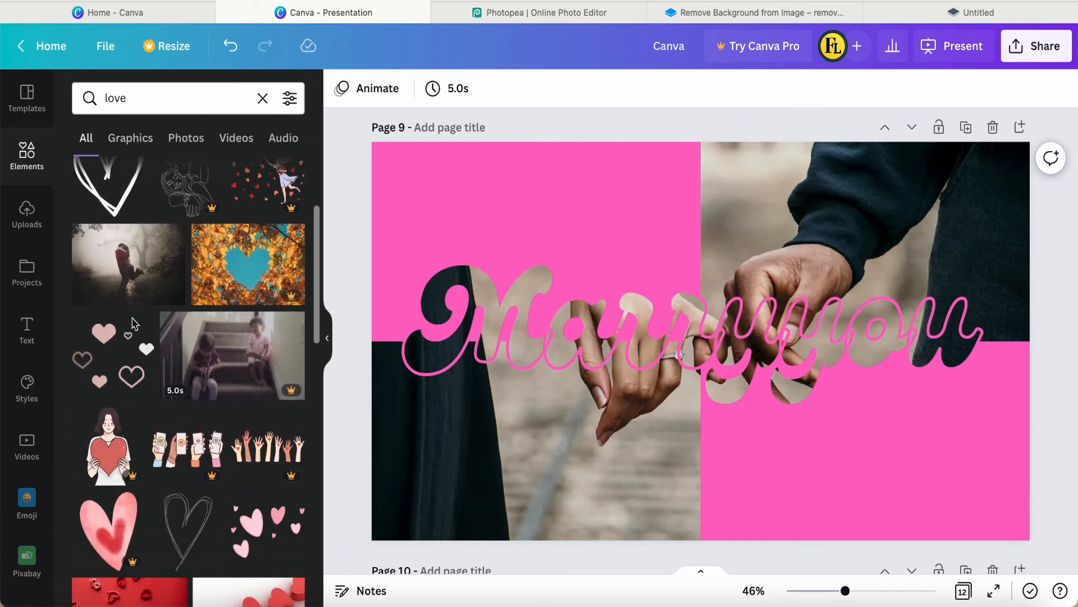
pyautogui.click(114, 369)
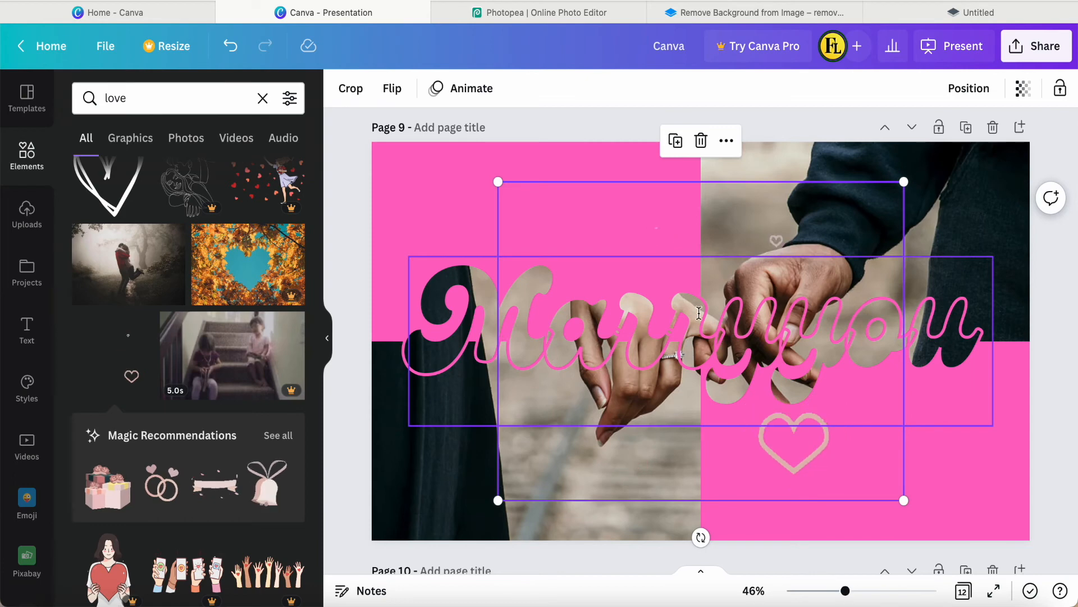
pyautogui.moveTo(903, 181); pyautogui.dragTo(612, 410)
pyautogui.moveTo(554, 537); pyautogui.dragTo(508, 518)
pyautogui.click(561, 450)
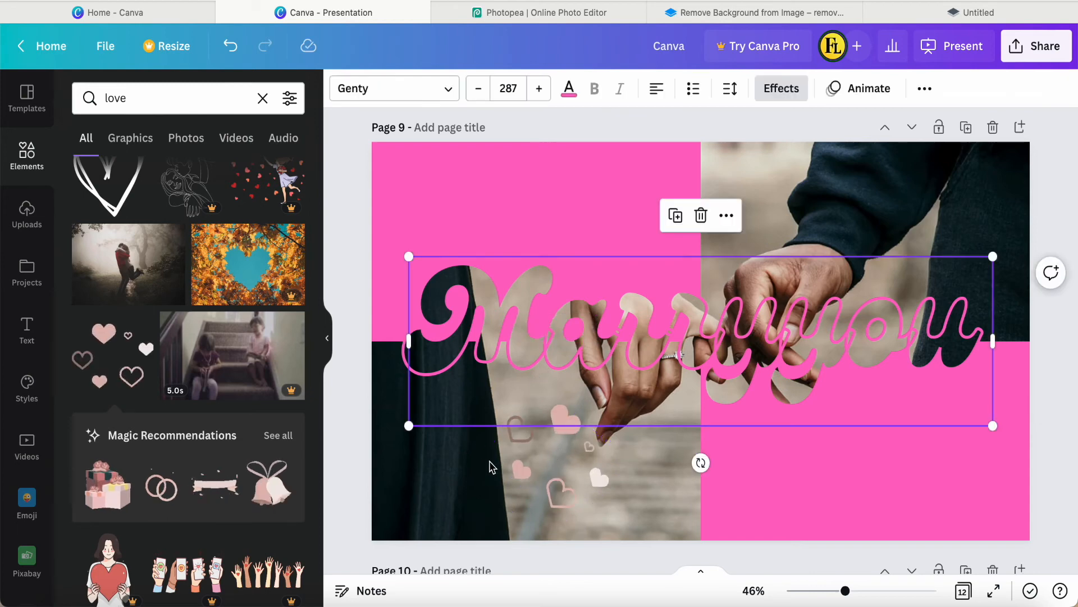
pyautogui.click(517, 473)
pyautogui.moveTo(517, 474); pyautogui.dragTo(397, 484)
# - Place the recommended ribbon banner beneath the "Marryyou" lettering and add a small pair of wedding rings near the page's upper-right corner
pyautogui.click(211, 490)
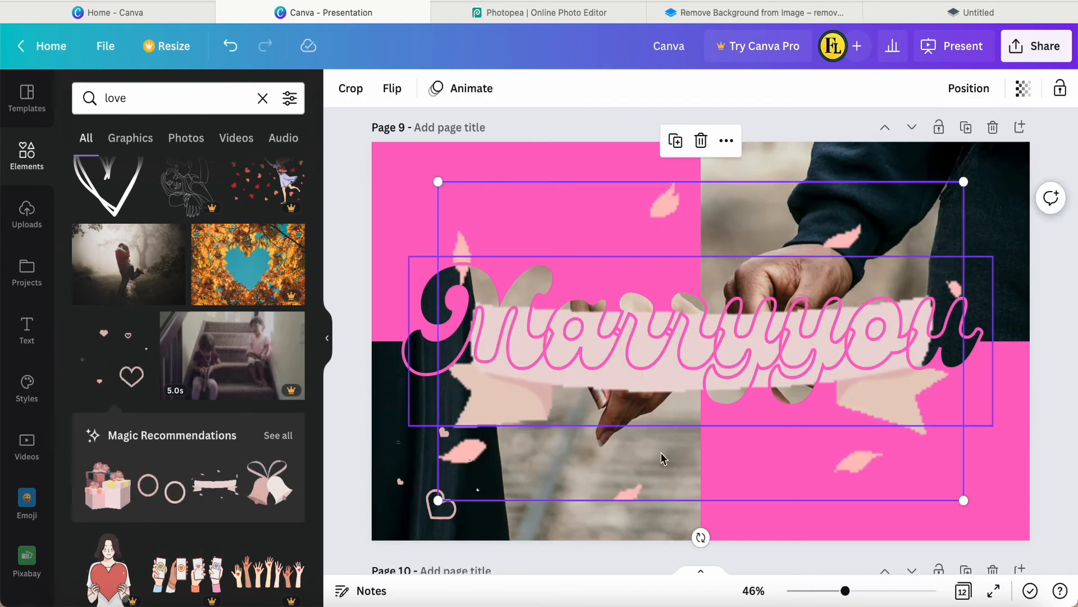
pyautogui.moveTo(662, 469); pyautogui.dragTo(670, 573)
pyautogui.click(160, 502)
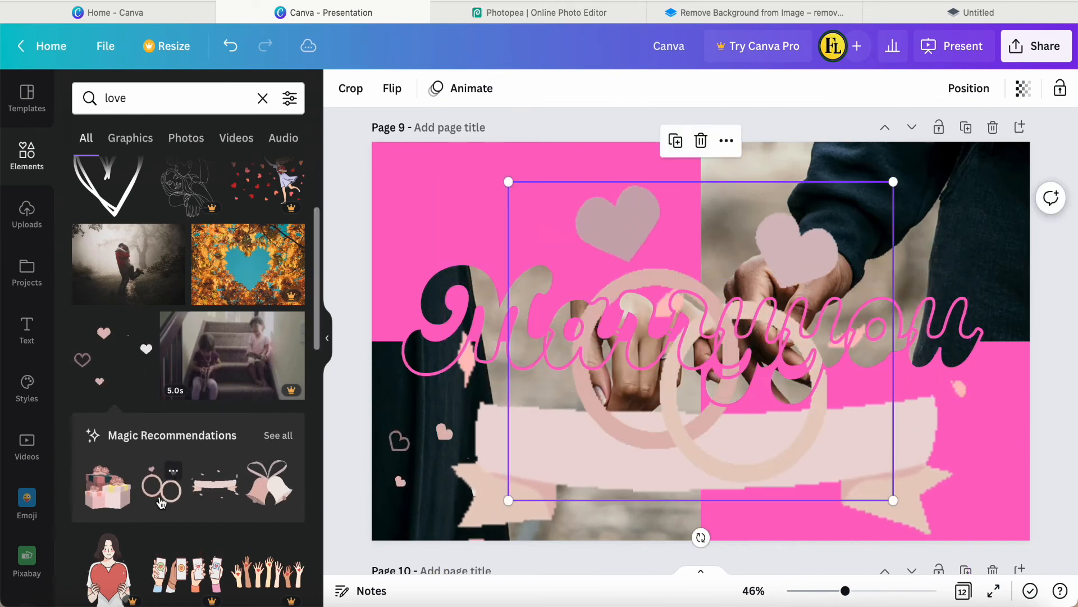
pyautogui.moveTo(509, 500); pyautogui.dragTo(753, 301)
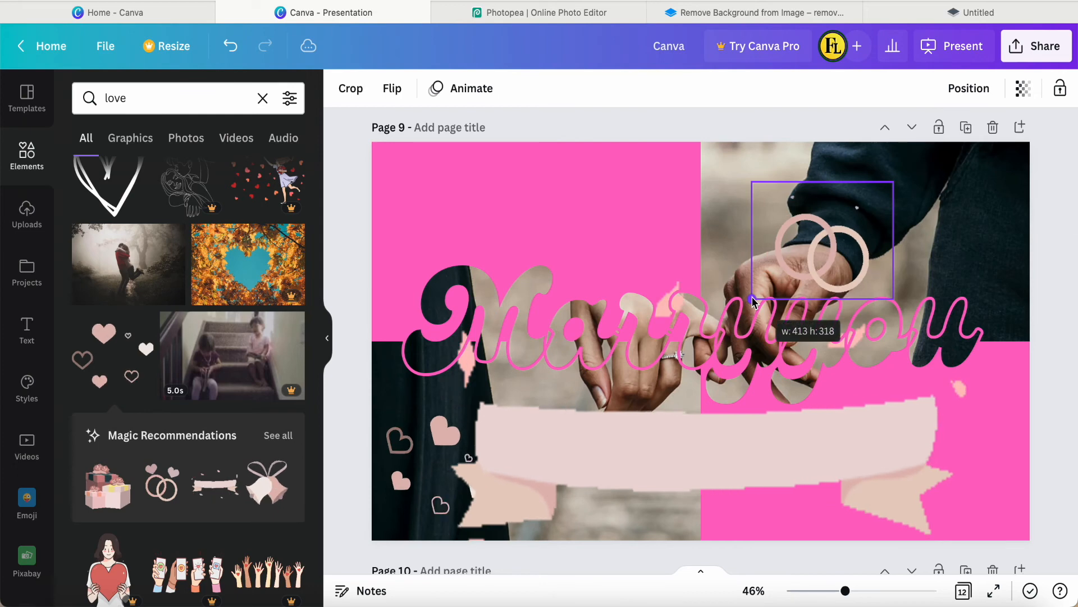
pyautogui.moveTo(813, 226); pyautogui.dragTo(943, 201)
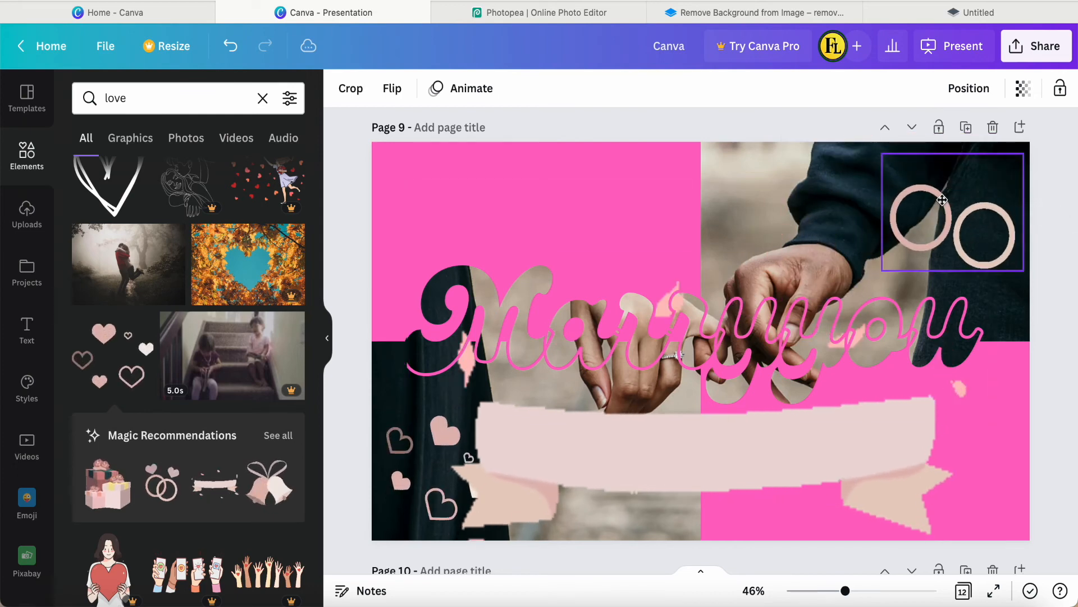
pyautogui.moveTo(883, 271); pyautogui.dragTo(928, 230)
pyautogui.moveTo(960, 196); pyautogui.dragTo(930, 231)
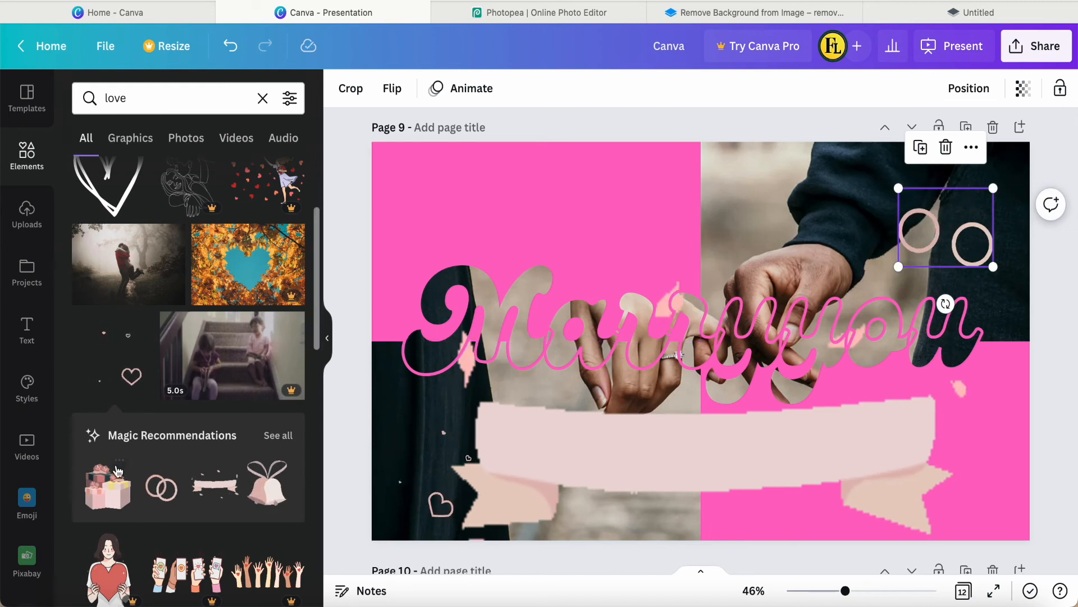
# - Add the recommended wedding bells graphic, shrink it, and centre it horizontally above the "Marryyou" lettering
pyautogui.click(267, 482)
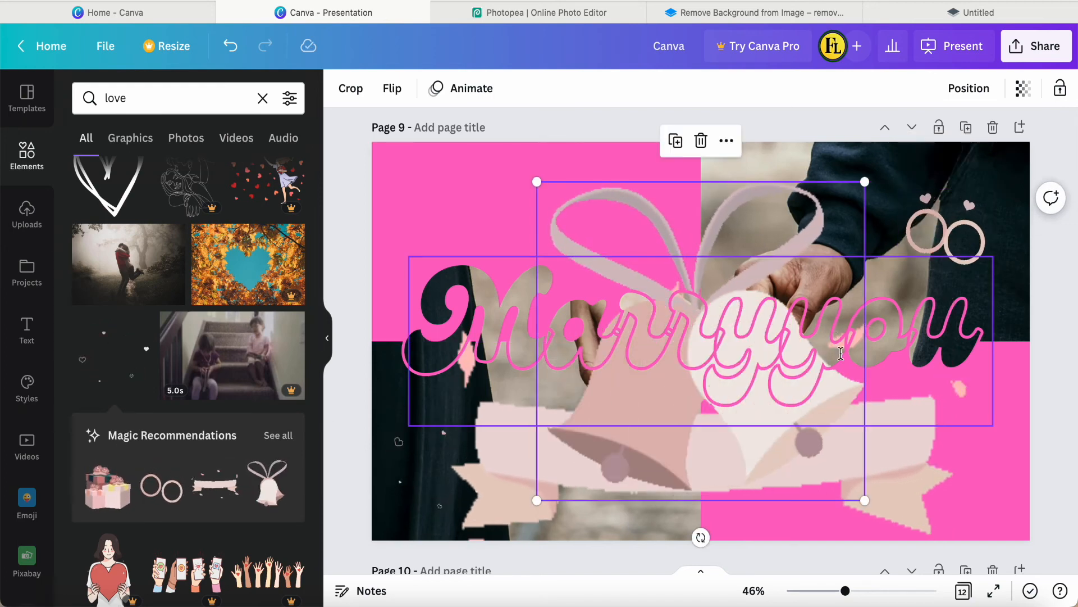
pyautogui.moveTo(868, 499); pyautogui.dragTo(628, 270)
pyautogui.moveTo(556, 227); pyautogui.dragTo(687, 192)
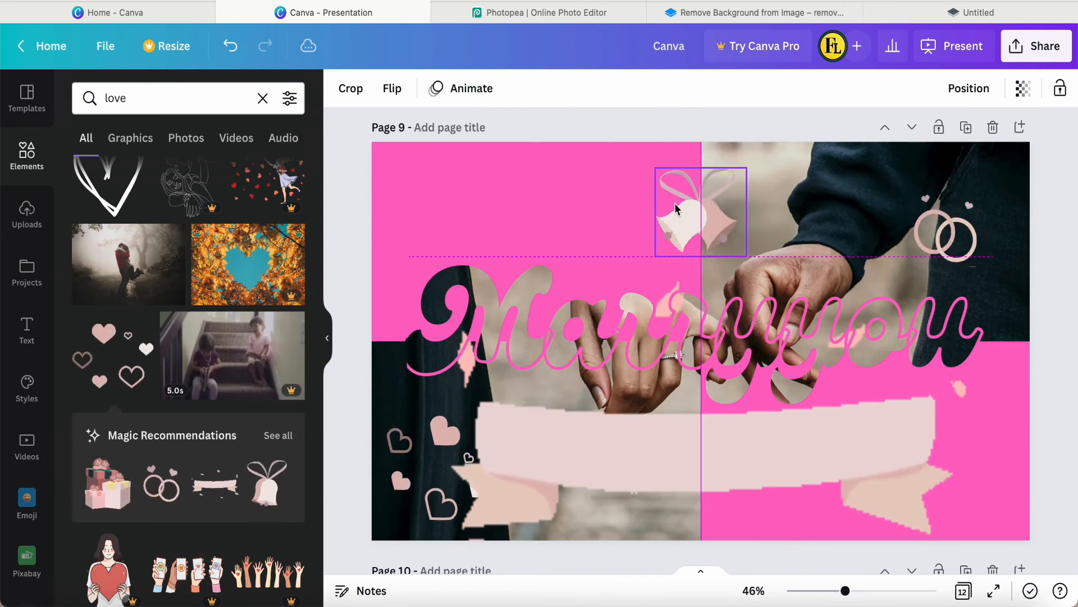
pyautogui.moveTo(676, 208); pyautogui.dragTo(676, 208)
pyautogui.scroll(-10, 251, 482)
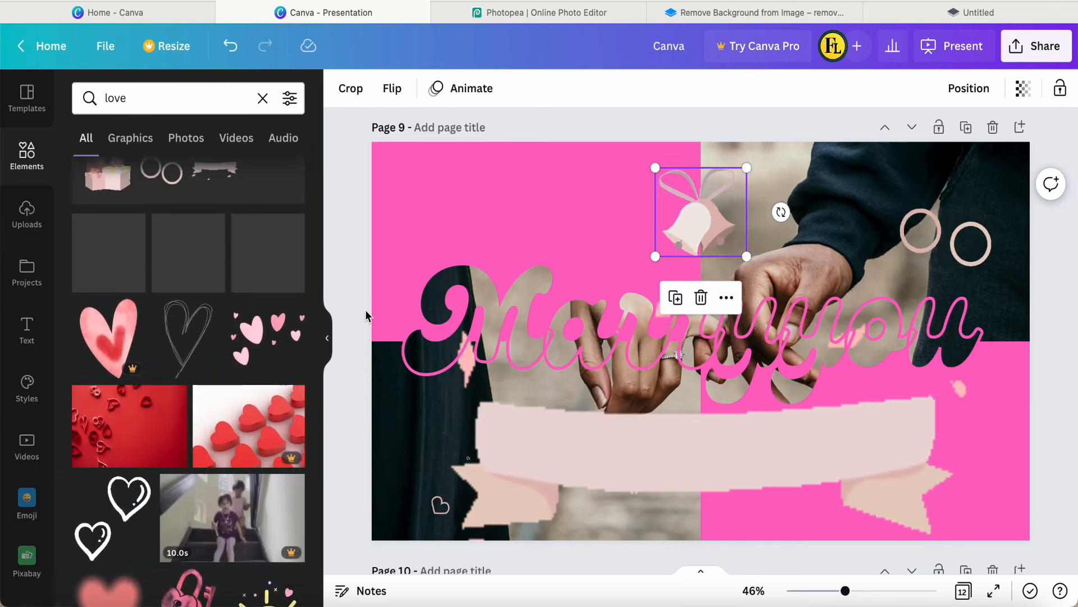
pyautogui.click(345, 268)
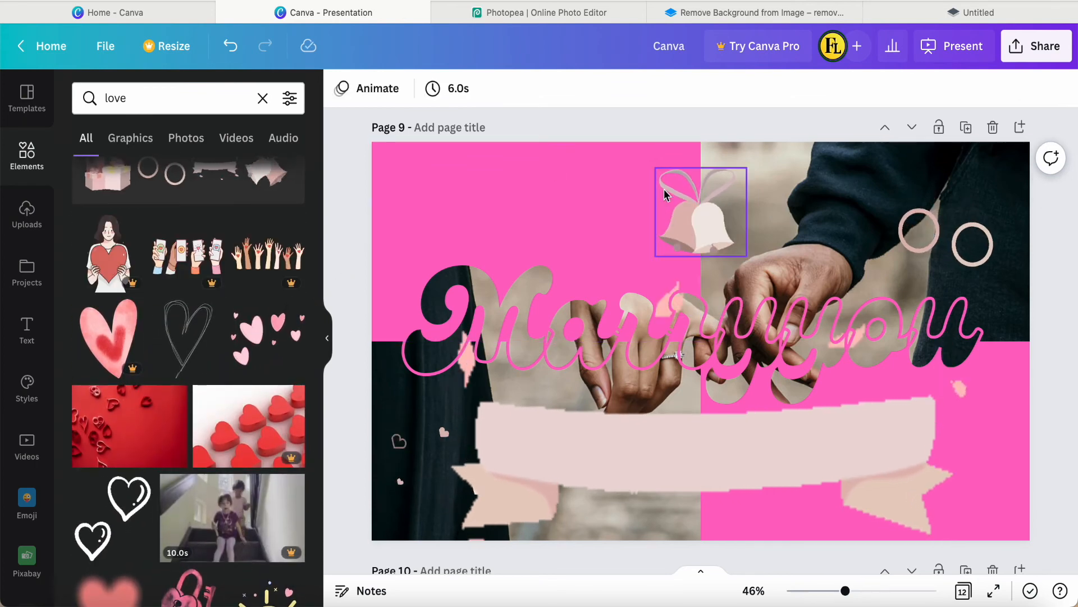
pyautogui.click(701, 227)
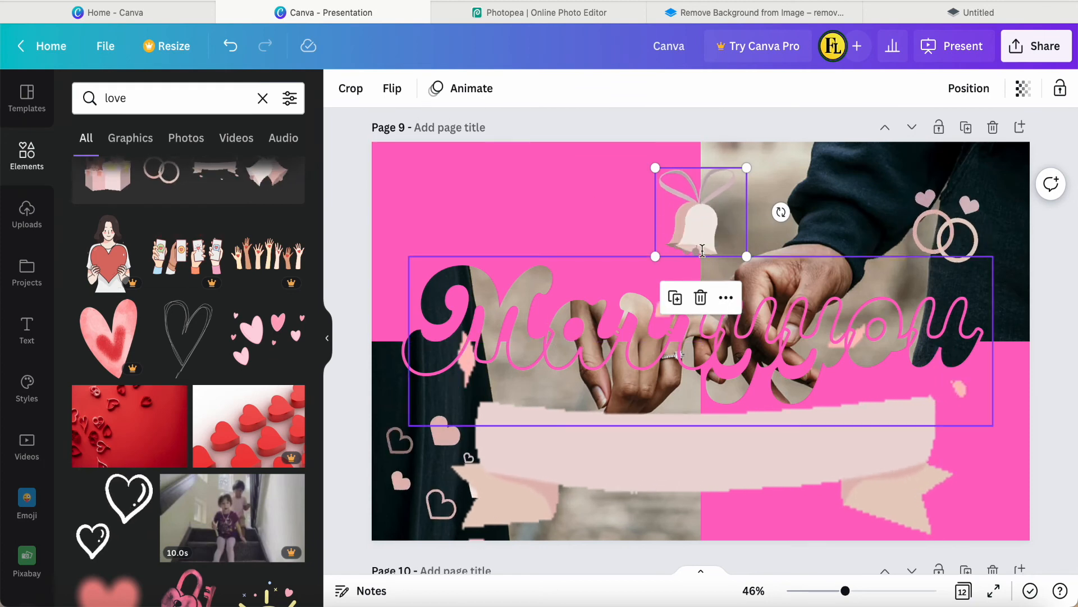
pyautogui.click(727, 298)
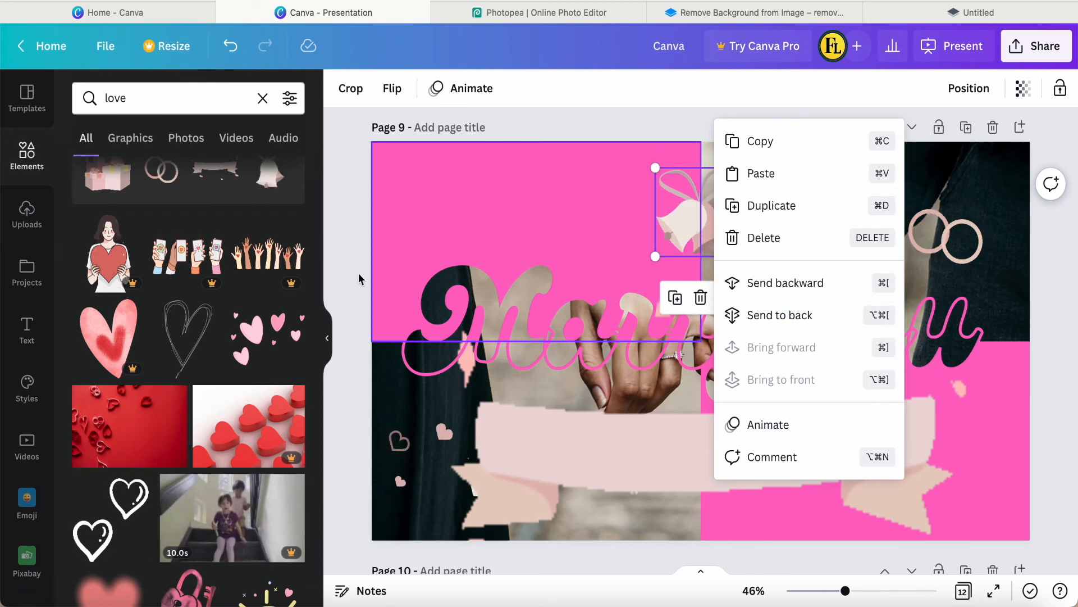
pyautogui.click(332, 265)
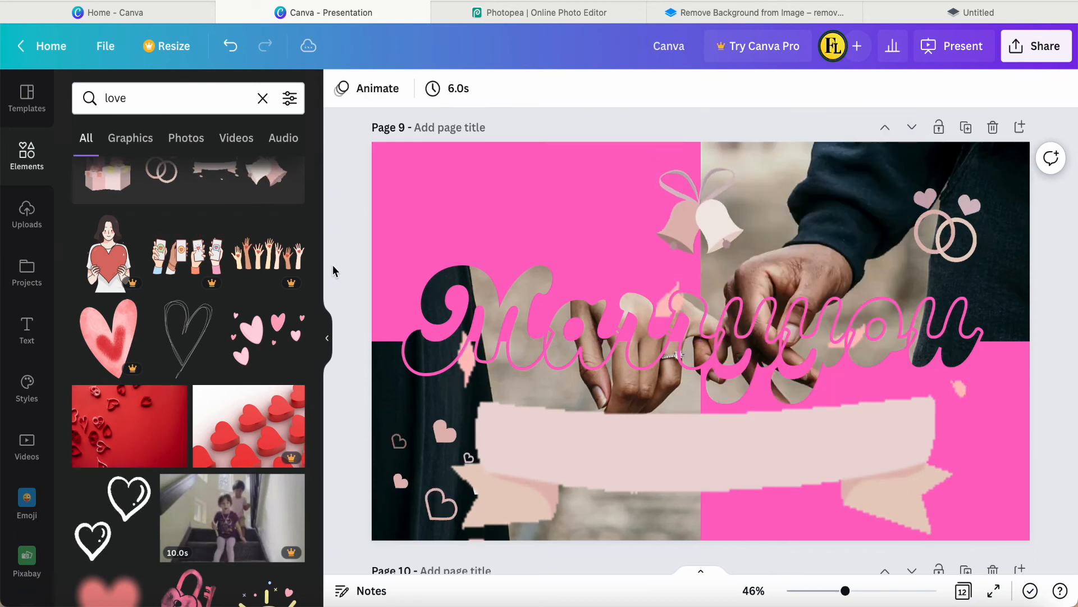
pyautogui.click(710, 473)
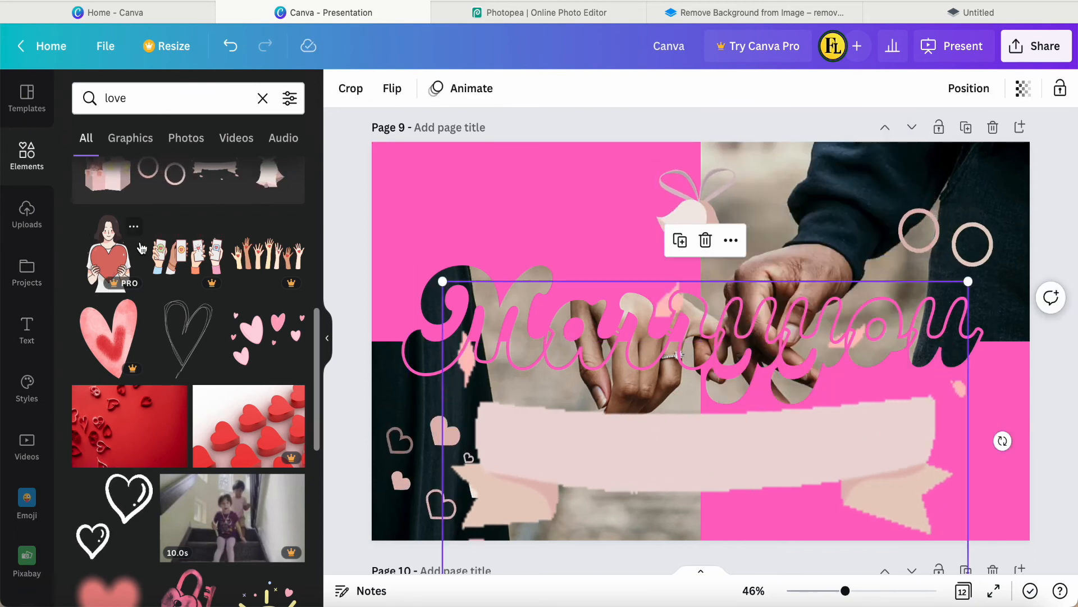
# - Add the church graphic from the full Magic Recommendations collection, shrink it, and place it at the bottom centre of page 9
pyautogui.scroll(4, 142, 248)
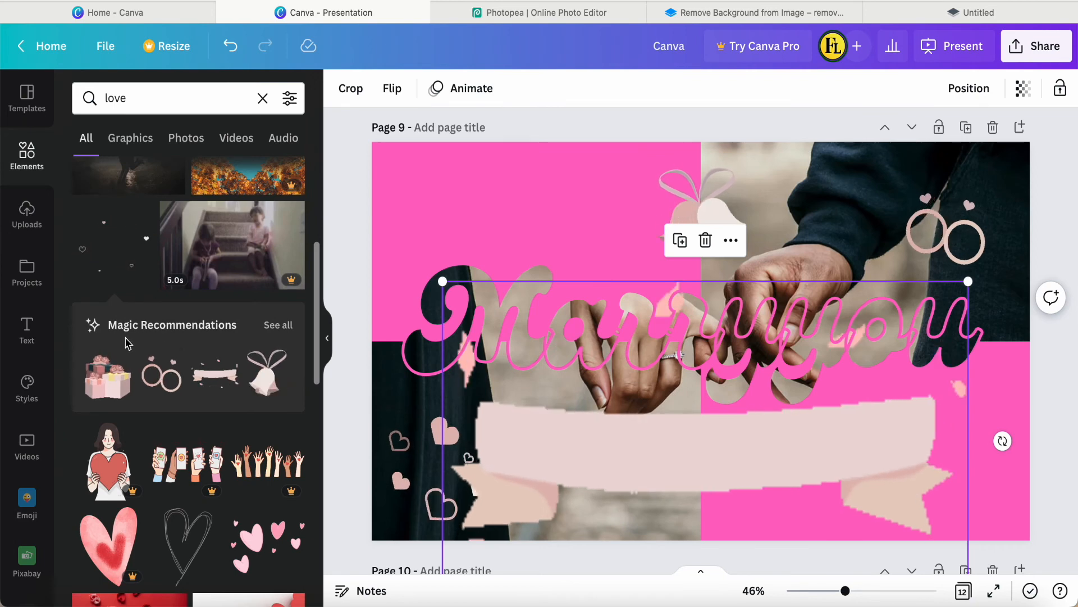
pyautogui.click(285, 328)
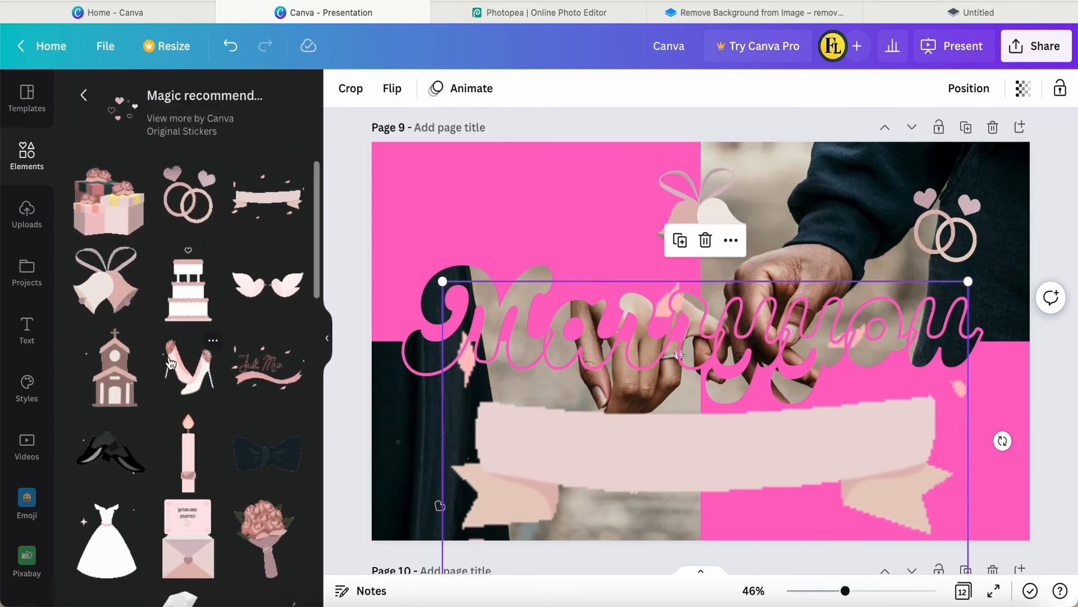
pyautogui.scroll(-2, 124, 341)
pyautogui.click(124, 340)
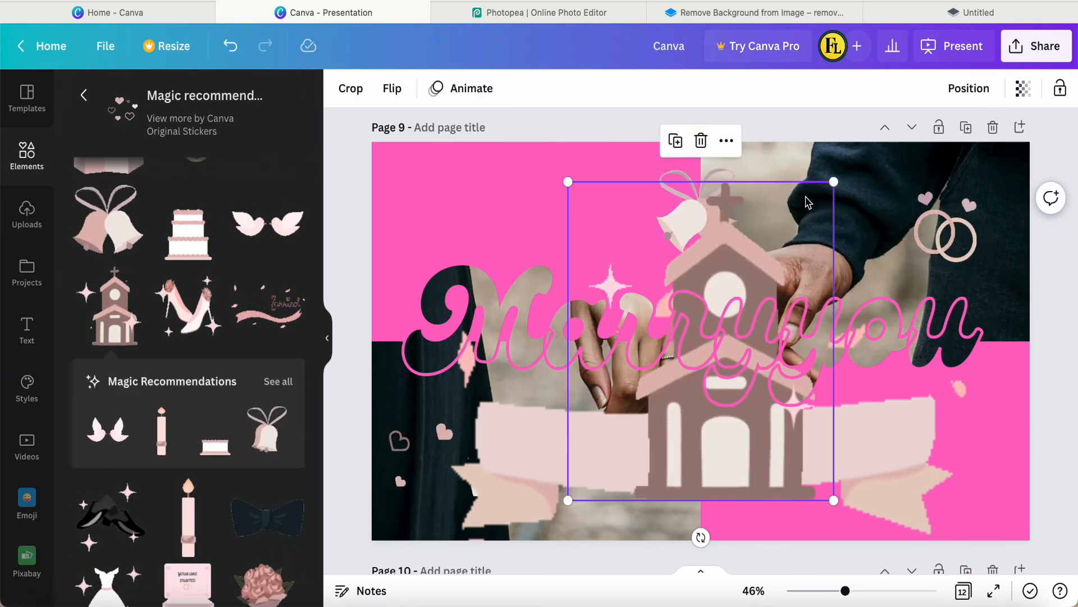
pyautogui.moveTo(833, 182); pyautogui.dragTo(655, 385)
pyautogui.moveTo(616, 467); pyautogui.dragTo(697, 515)
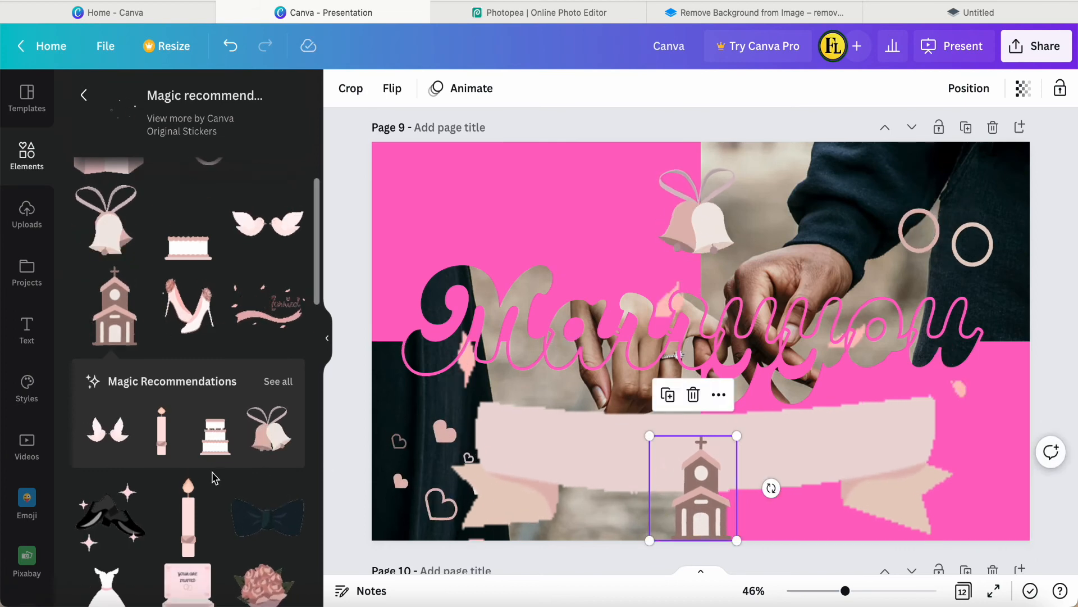
# - Add the recommended pair of white doves, shrink it, and centre it over the top of the wedding bells
pyautogui.click(108, 436)
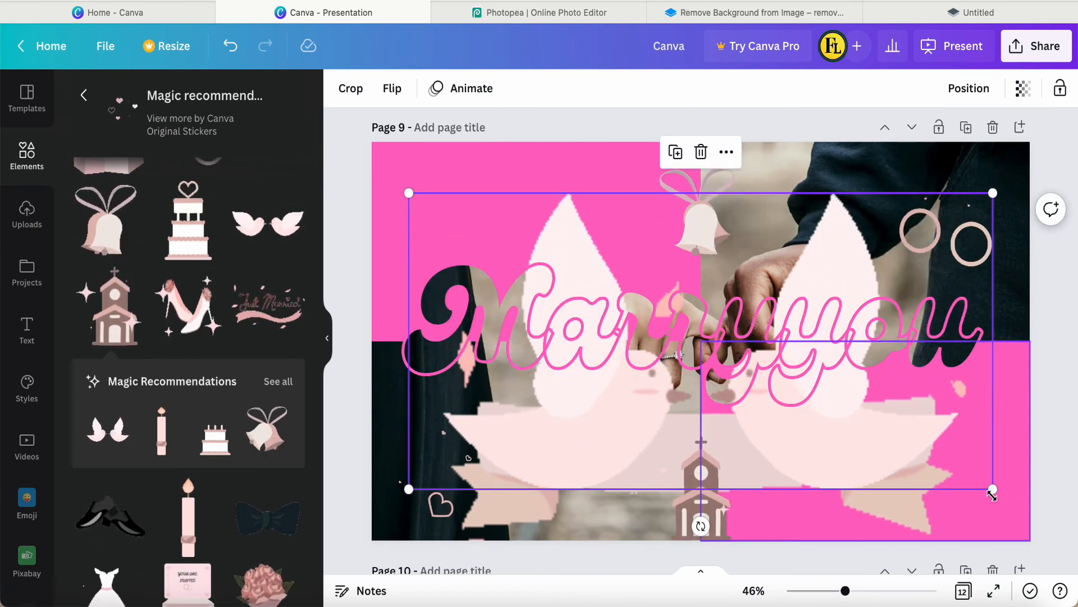
pyautogui.moveTo(988, 491); pyautogui.dragTo(493, 235)
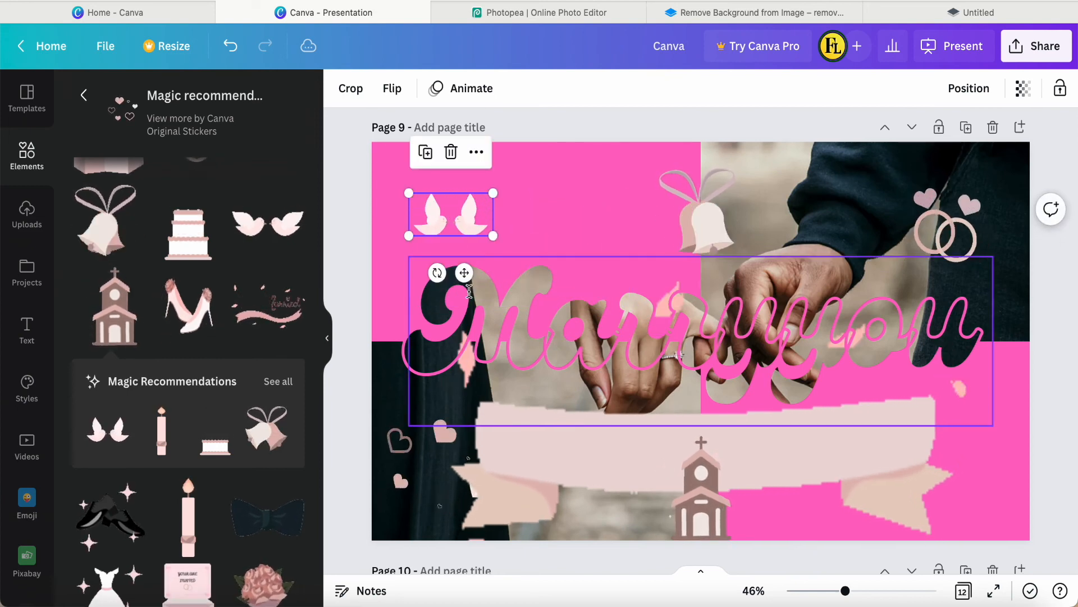
pyautogui.moveTo(464, 275); pyautogui.dragTo(688, 230)
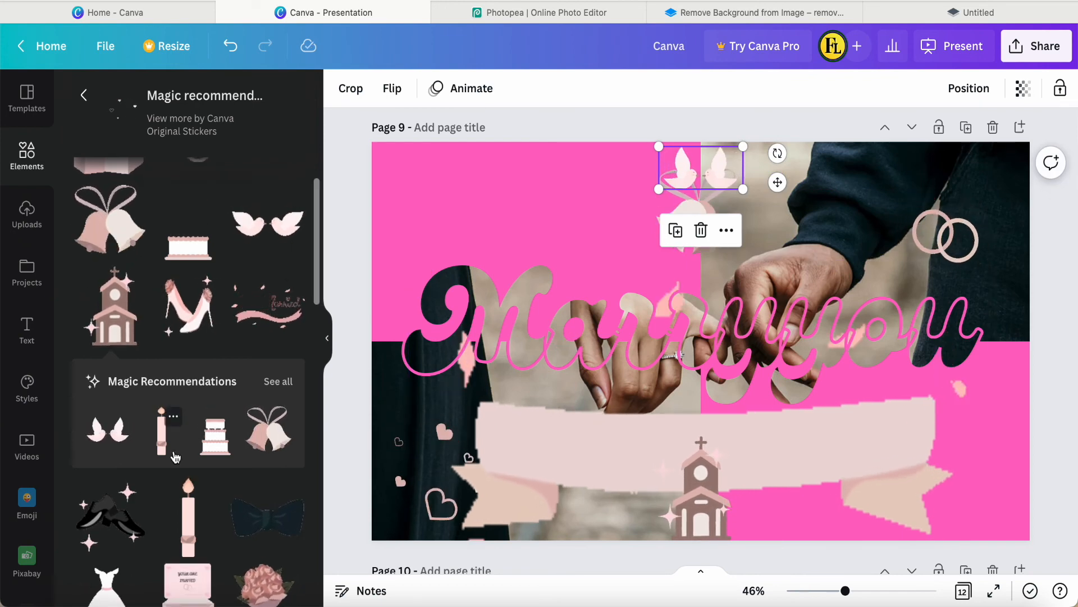
# - Add the rose bouquet graphic, shrink it, and place it tilted over the right end of the ribbon banner
pyautogui.scroll(-2, 175, 457)
pyautogui.click(272, 548)
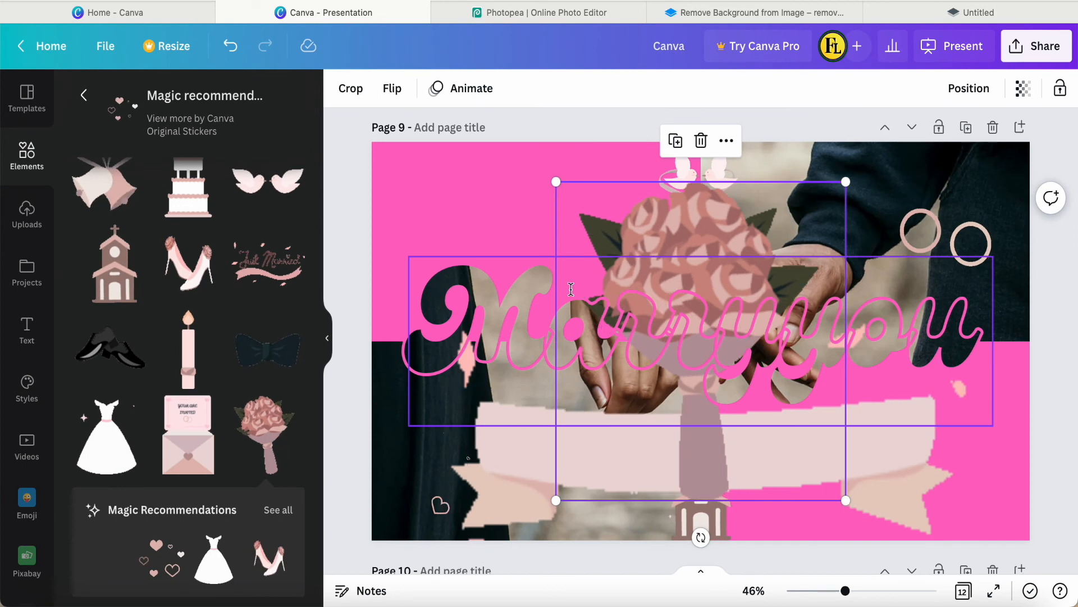
pyautogui.moveTo(556, 182); pyautogui.dragTo(768, 392)
pyautogui.moveTo(795, 471); pyautogui.dragTo(928, 498)
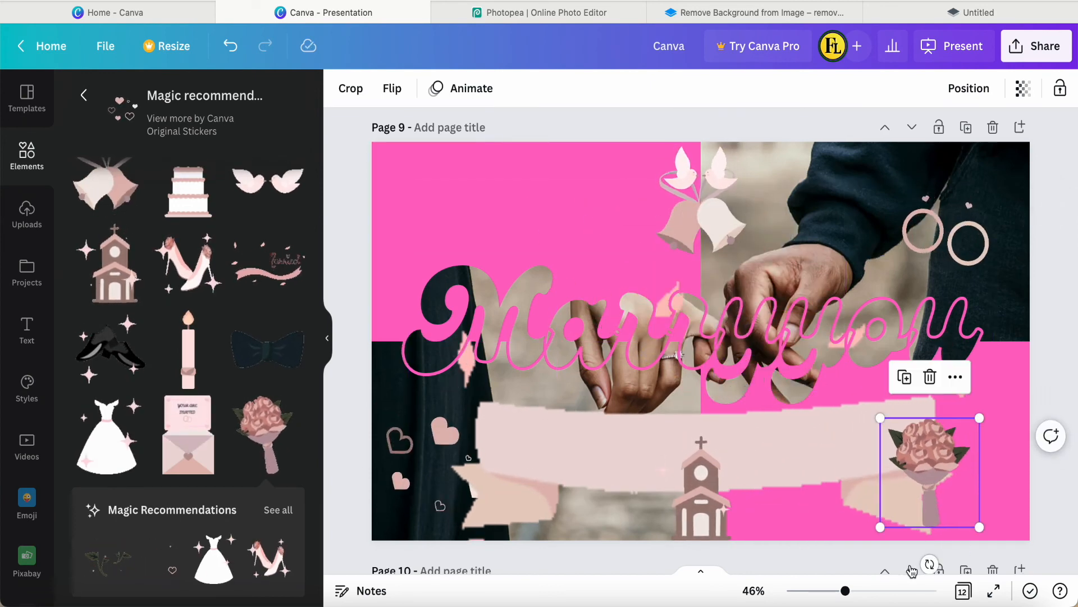
pyautogui.moveTo(930, 564); pyautogui.dragTo(967, 513)
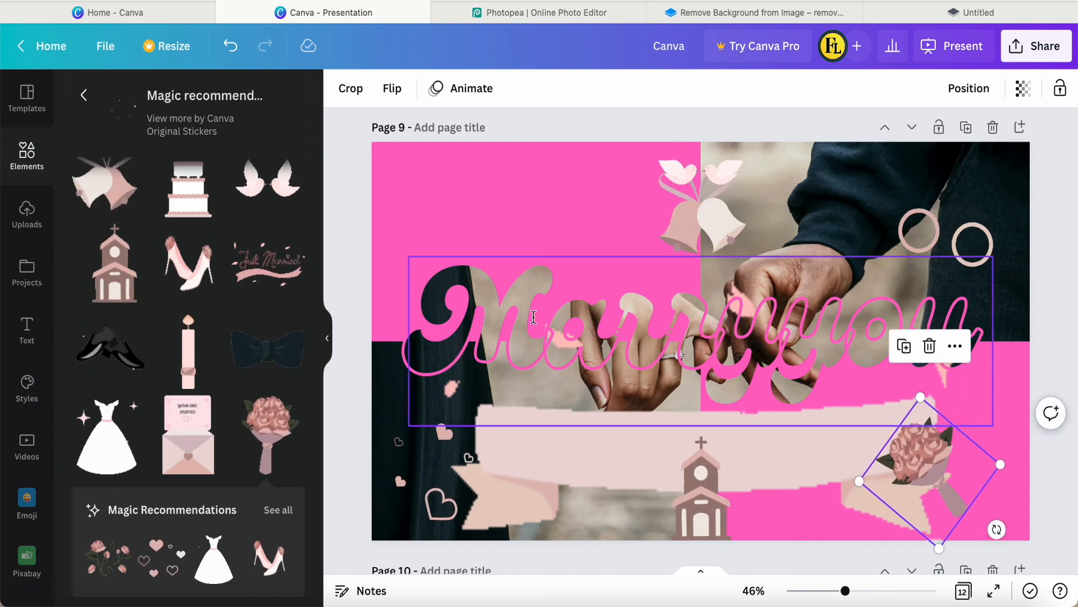
# - Add a heading text box to page 9 and position it on the ribbon banner
pyautogui.click(26, 331)
pyautogui.click(161, 227)
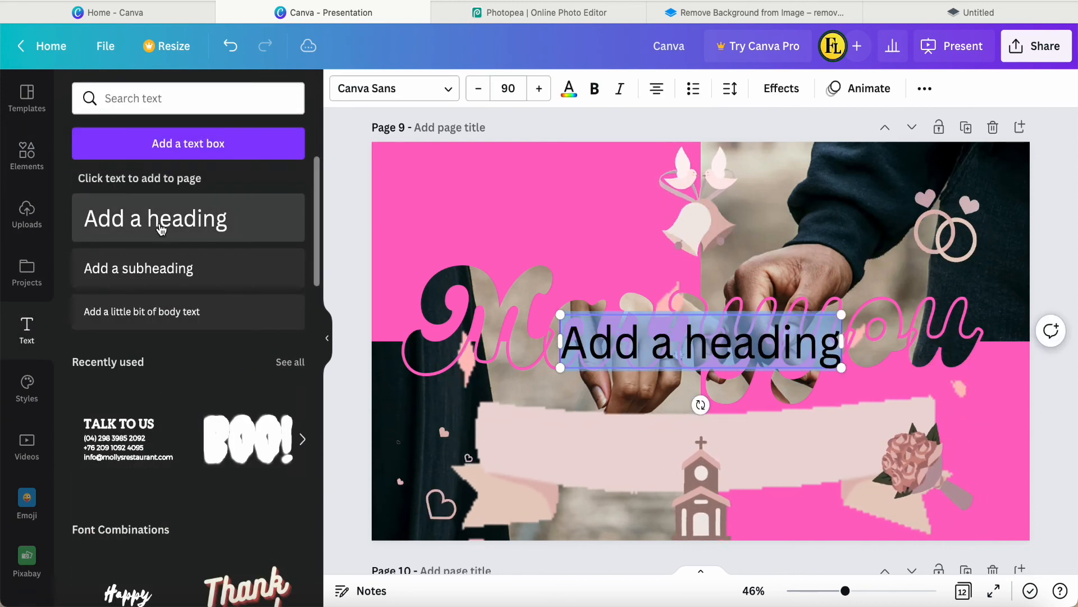
pyautogui.click(810, 308)
pyautogui.click(733, 330)
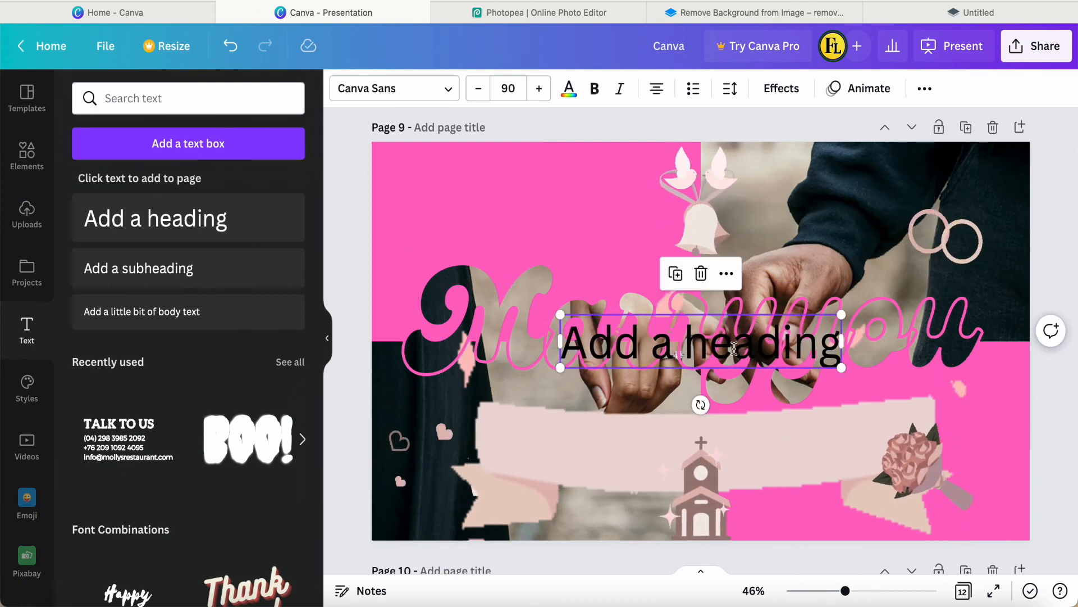
pyautogui.doubleClick(734, 349)
pyautogui.click(1047, 428)
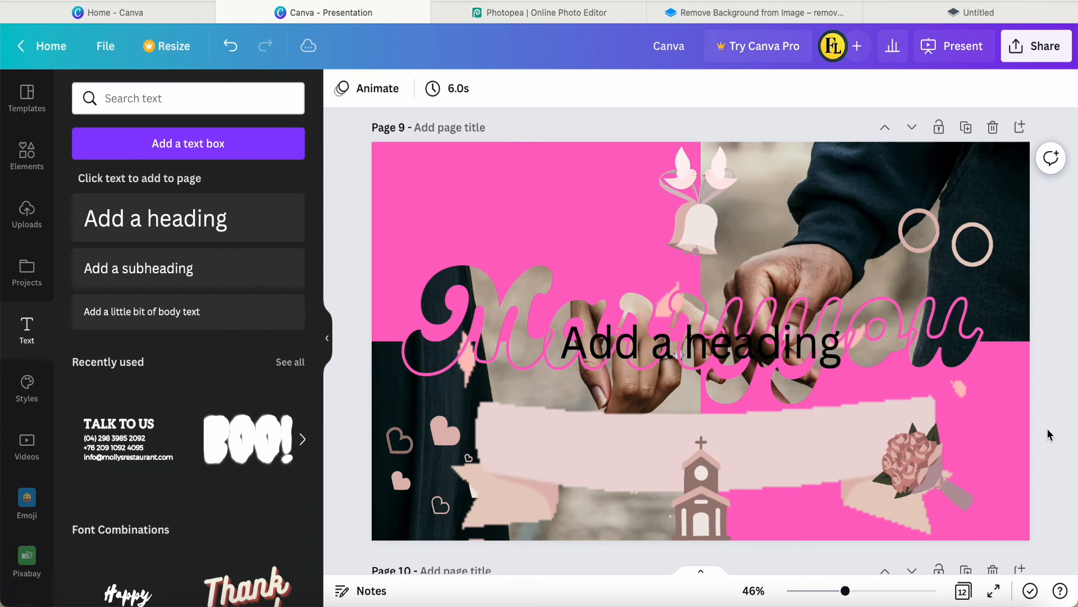
pyautogui.click(715, 357)
pyautogui.moveTo(714, 359); pyautogui.dragTo(716, 467)
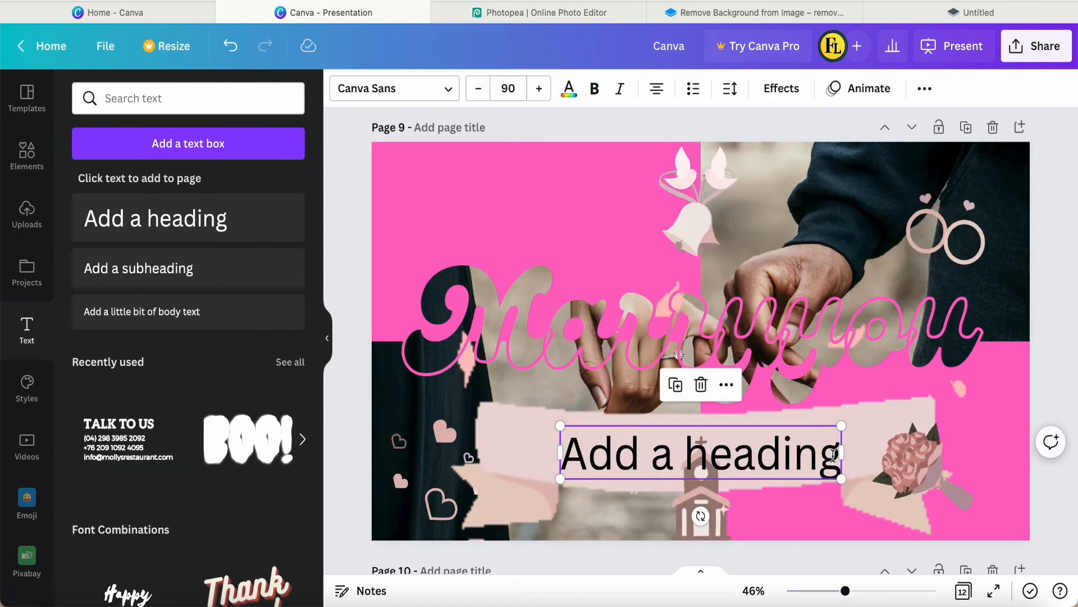
# - Set the heading's font to Genty and replace its text with the couple's first names, leaving a gap between them for the church
pyautogui.click(447, 89)
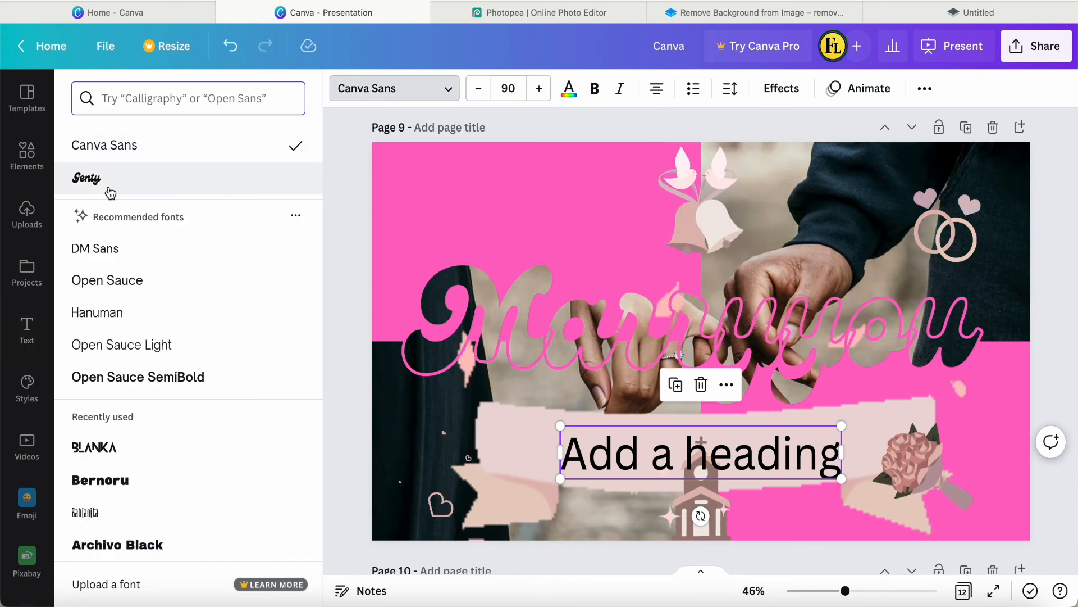
pyautogui.click(86, 179)
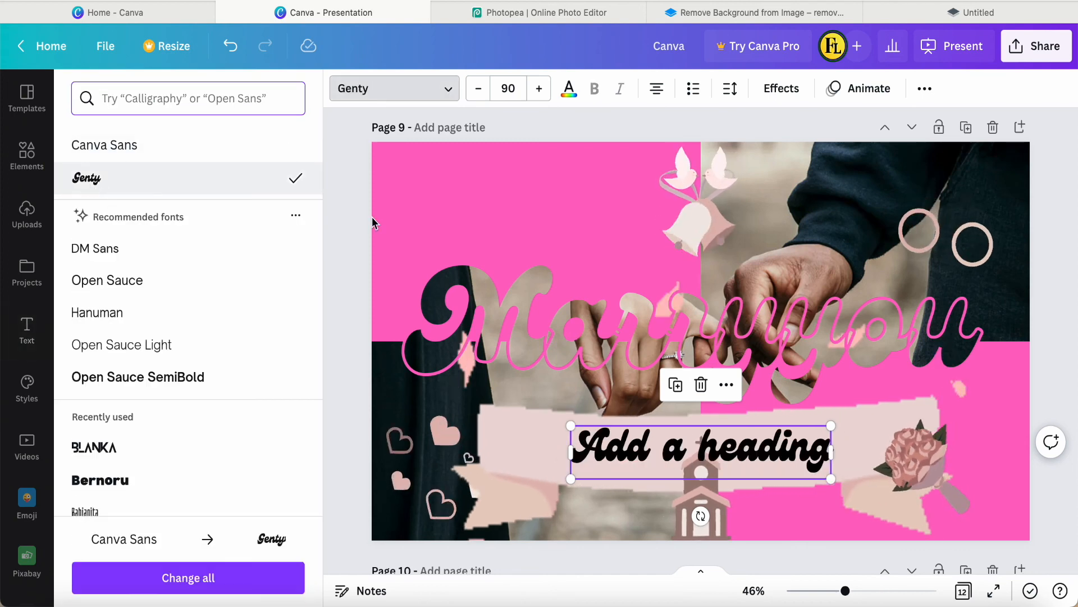
pyautogui.doubleClick(830, 445)
pyautogui.write('JP')
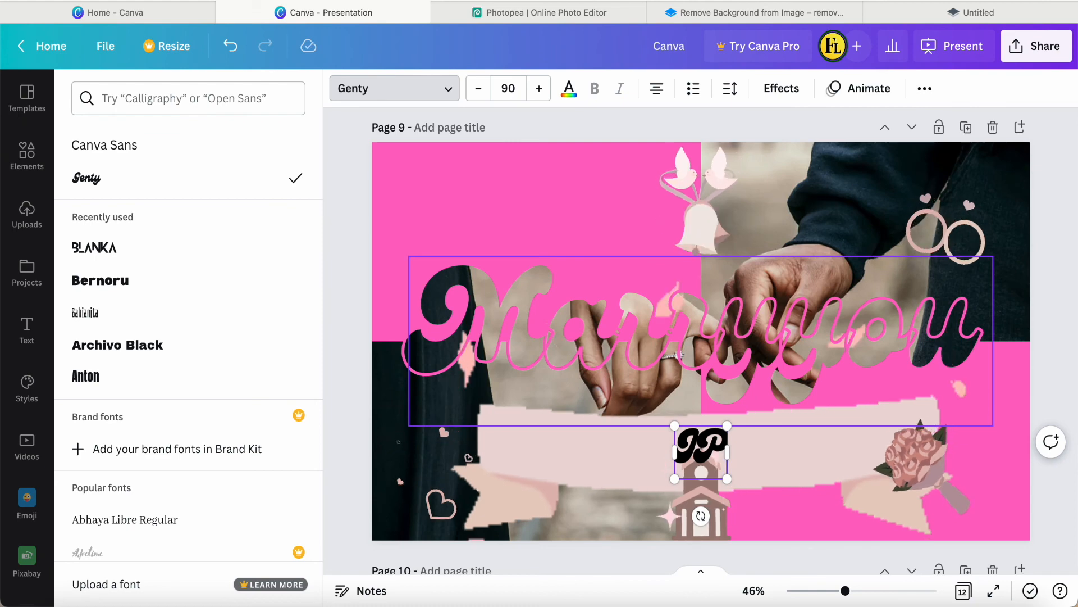
pyautogui.press('BackSpace')
pyautogui.write('ohn.')
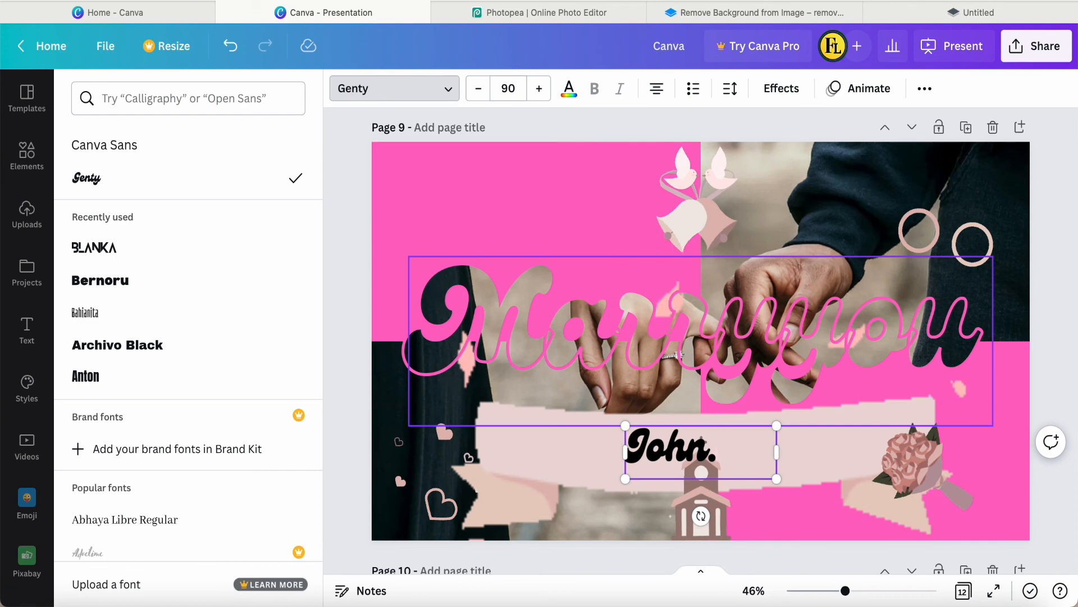
pyautogui.write('   Wendu')
pyautogui.press('BackSpace')
pyautogui.write('y')
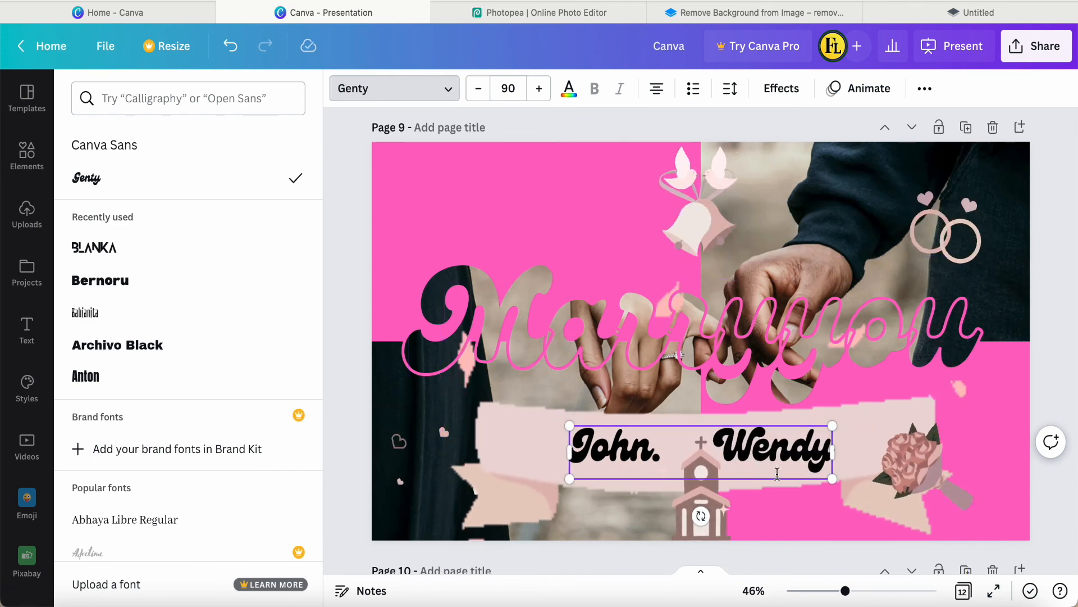
# - Apply the Curve text effect with a value of -8 to the couple's names and reposition them on the ribbon
pyautogui.click(782, 90)
pyautogui.click(180, 549)
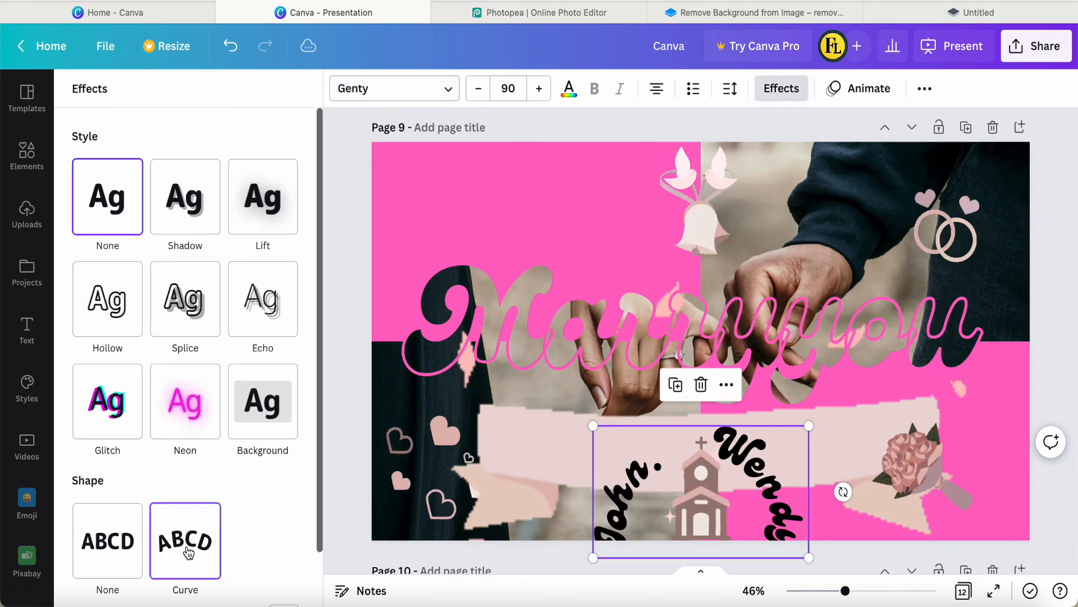
pyautogui.moveTo(293, 577); pyautogui.dragTo(176, 574)
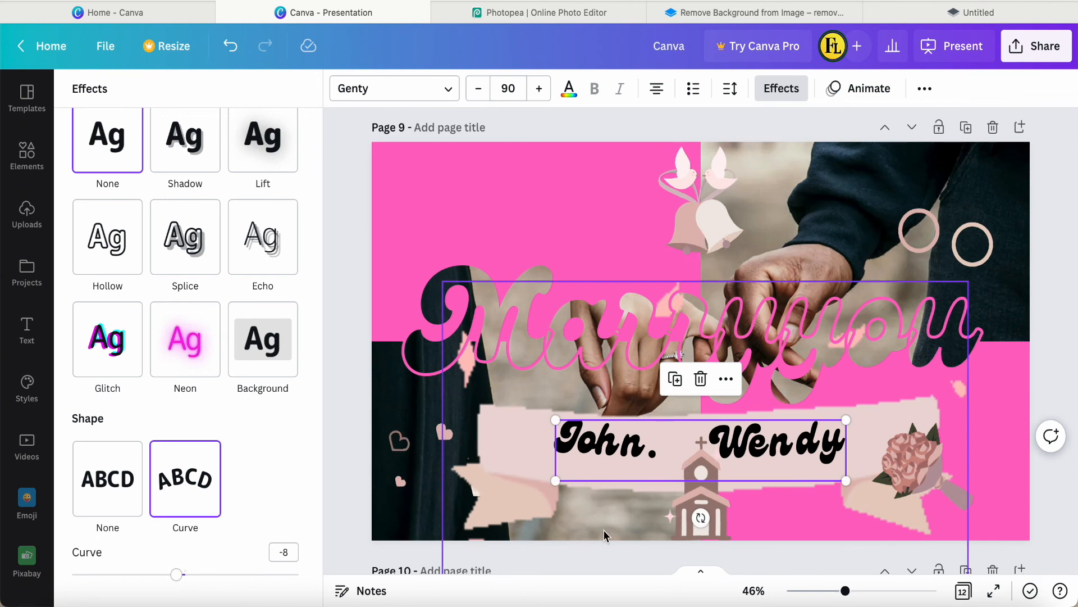
pyautogui.moveTo(804, 454); pyautogui.dragTo(812, 468)
pyautogui.click(1050, 305)
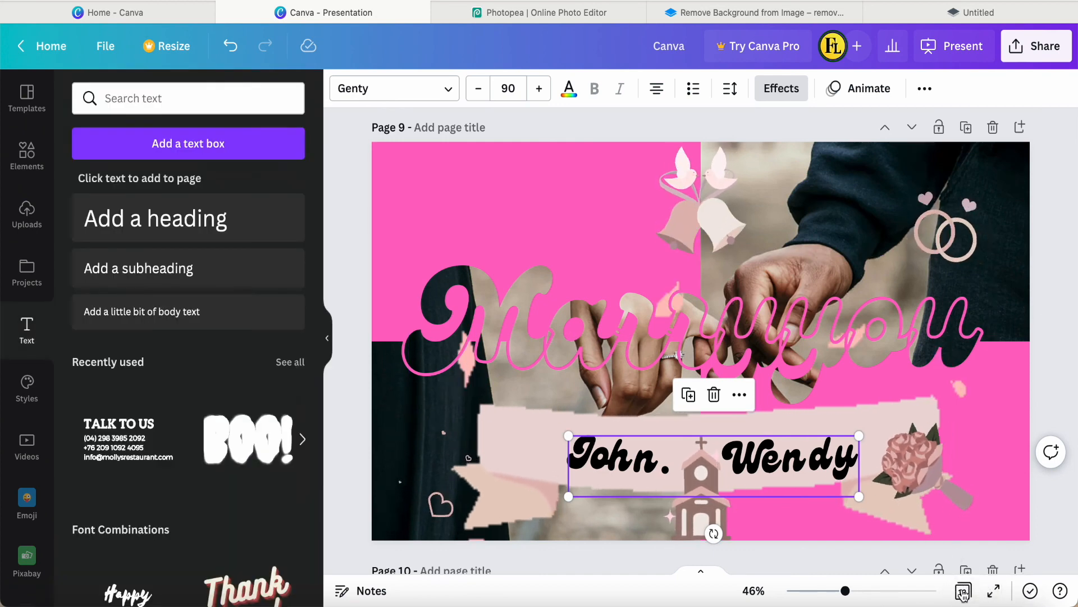
# - Recolour the "Marryyou" lettering outline to white and show the finished page full screen
pyautogui.click(741, 331)
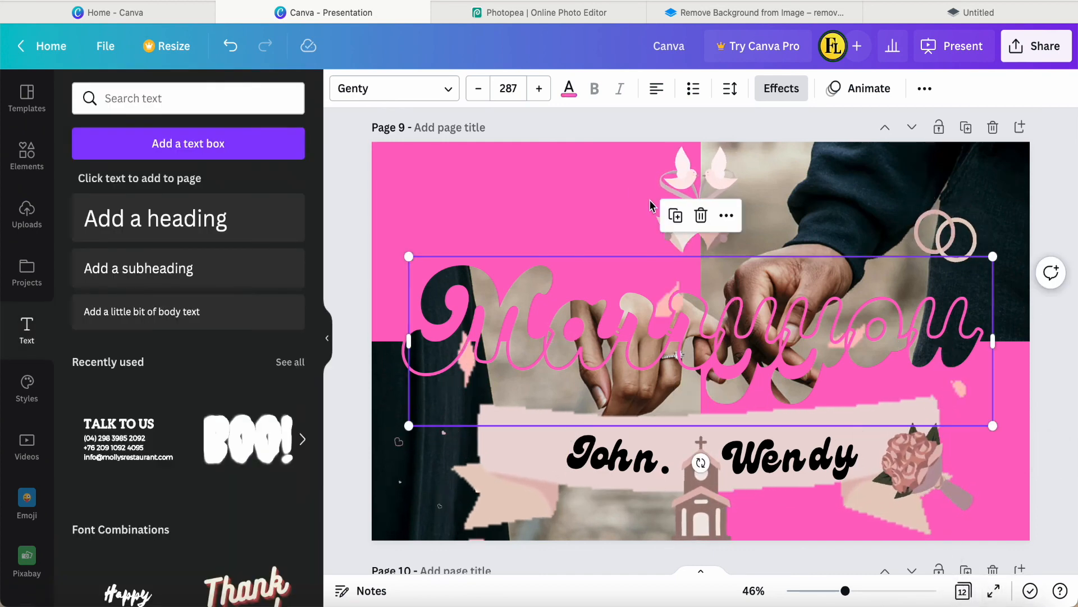
pyautogui.click(568, 89)
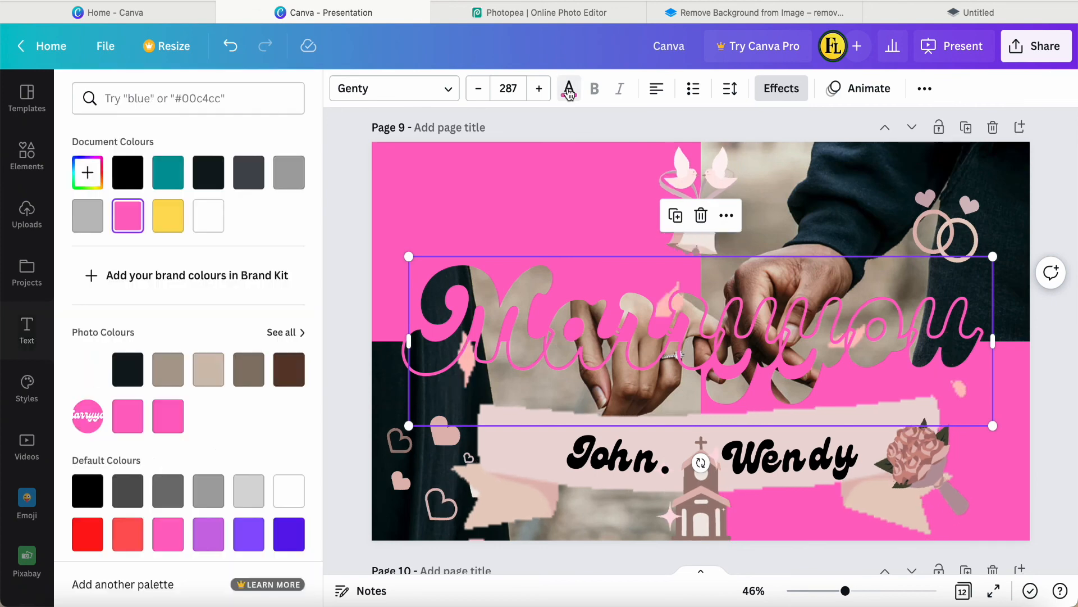
pyautogui.click(210, 225)
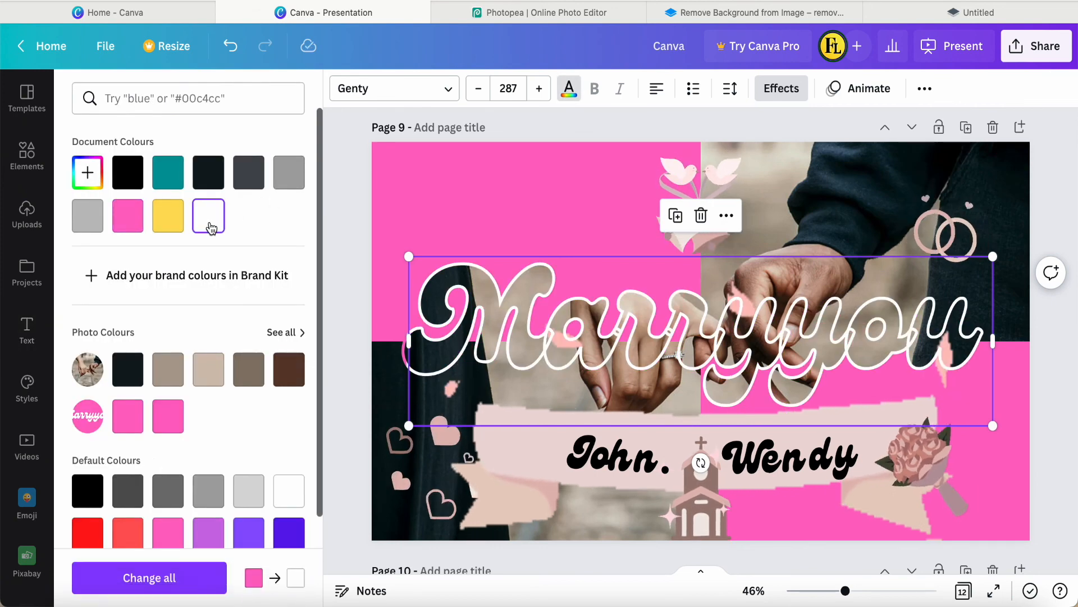
pyautogui.click(993, 590)
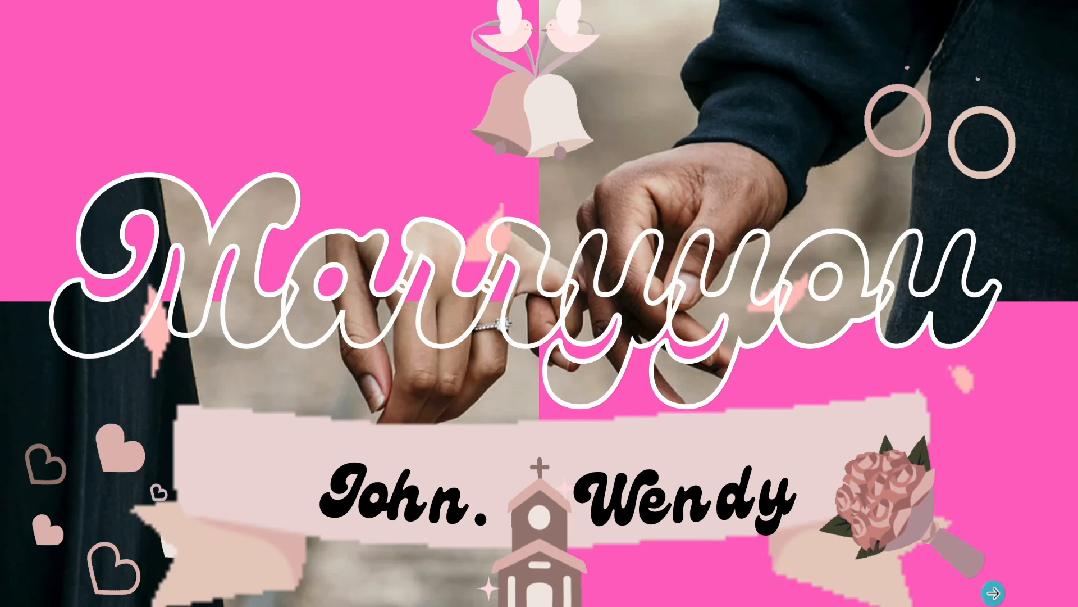